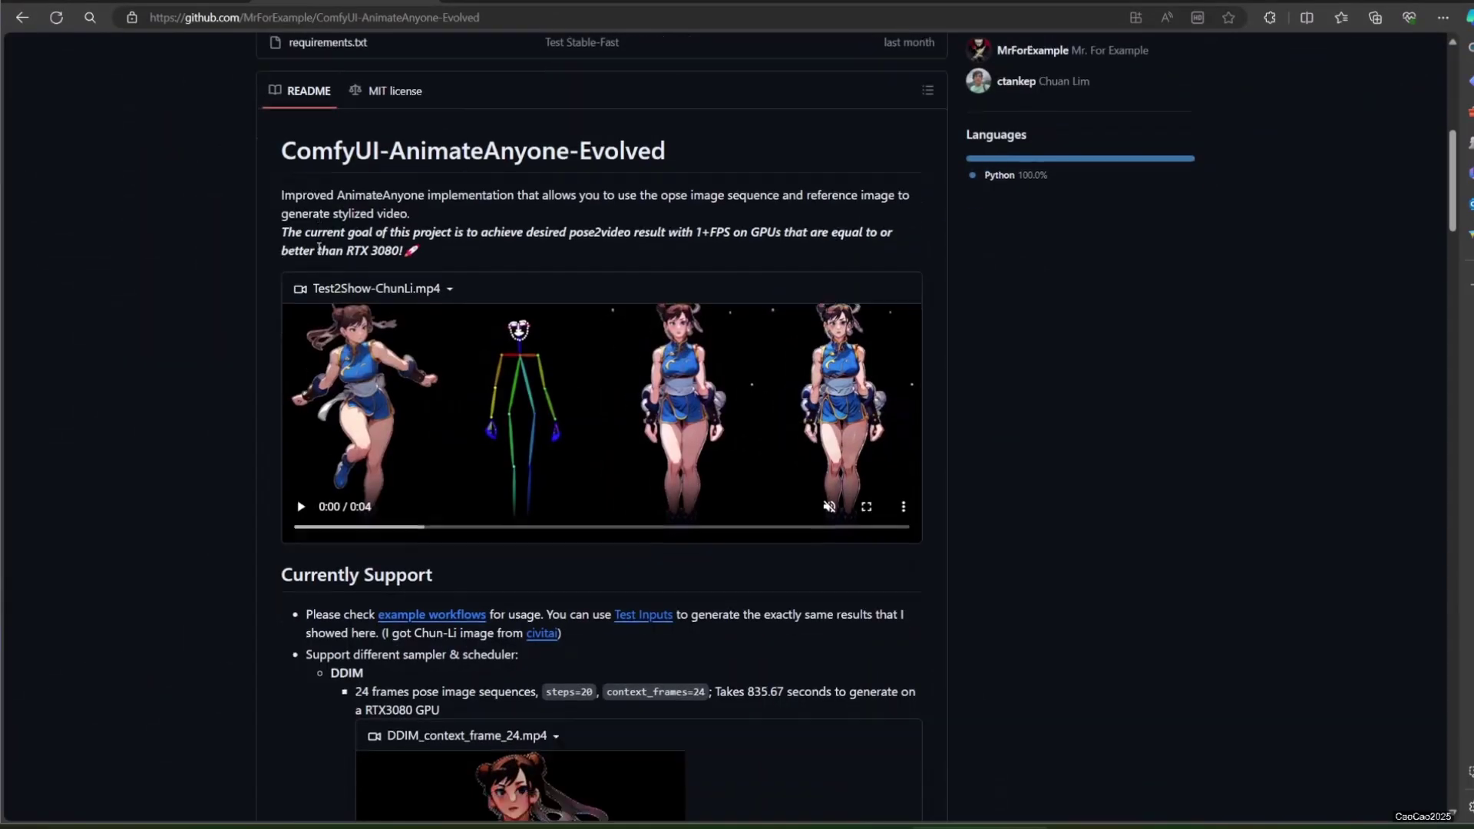
Step: Copy the git clone URL from the README's Install section and return to ComfyUI
scroll(335, 270, down, 6)
mouse_move(439, 448)
scroll(342, 457, down, 20)
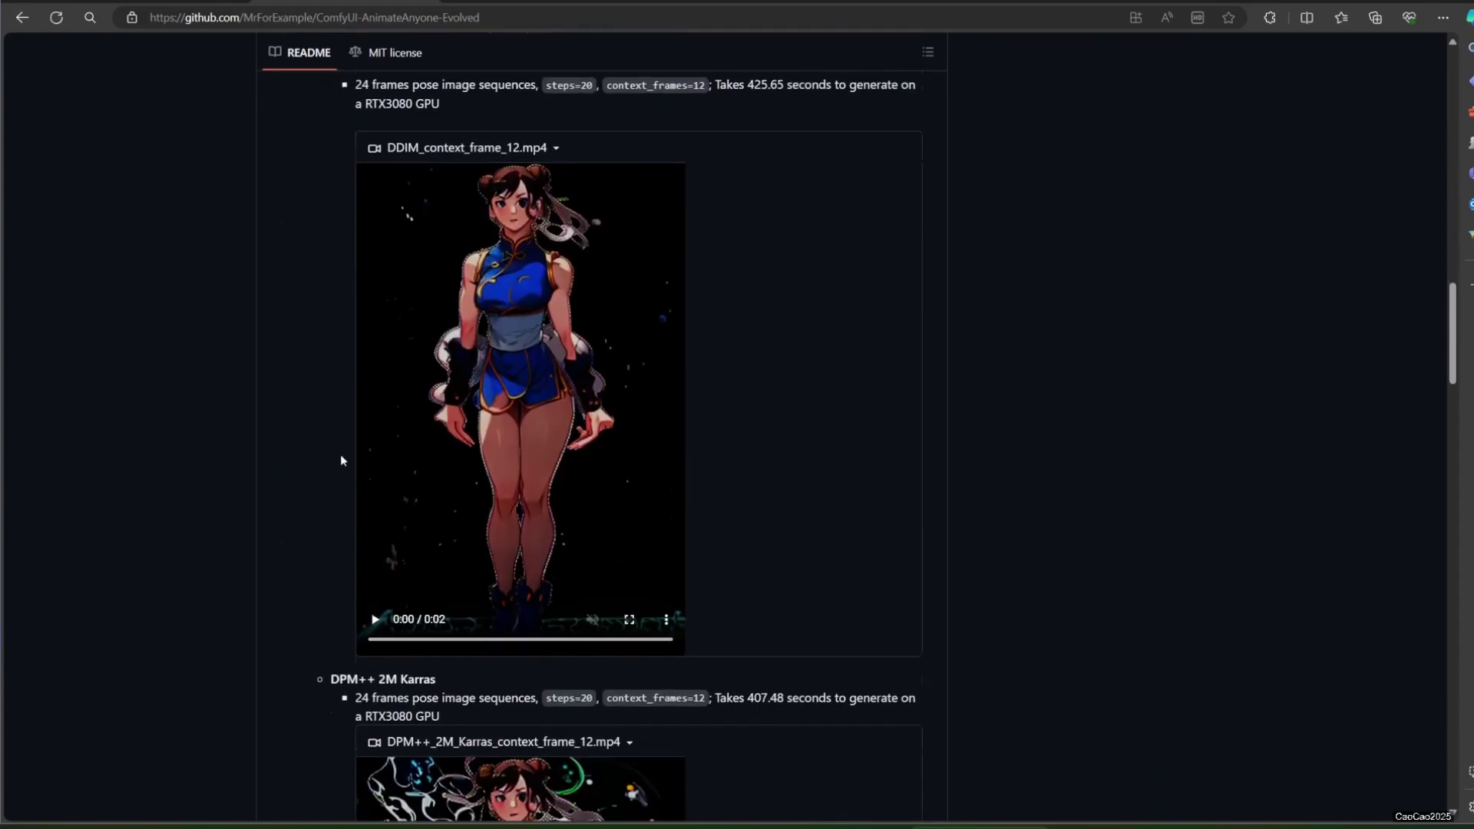
scroll(358, 459, down, 20)
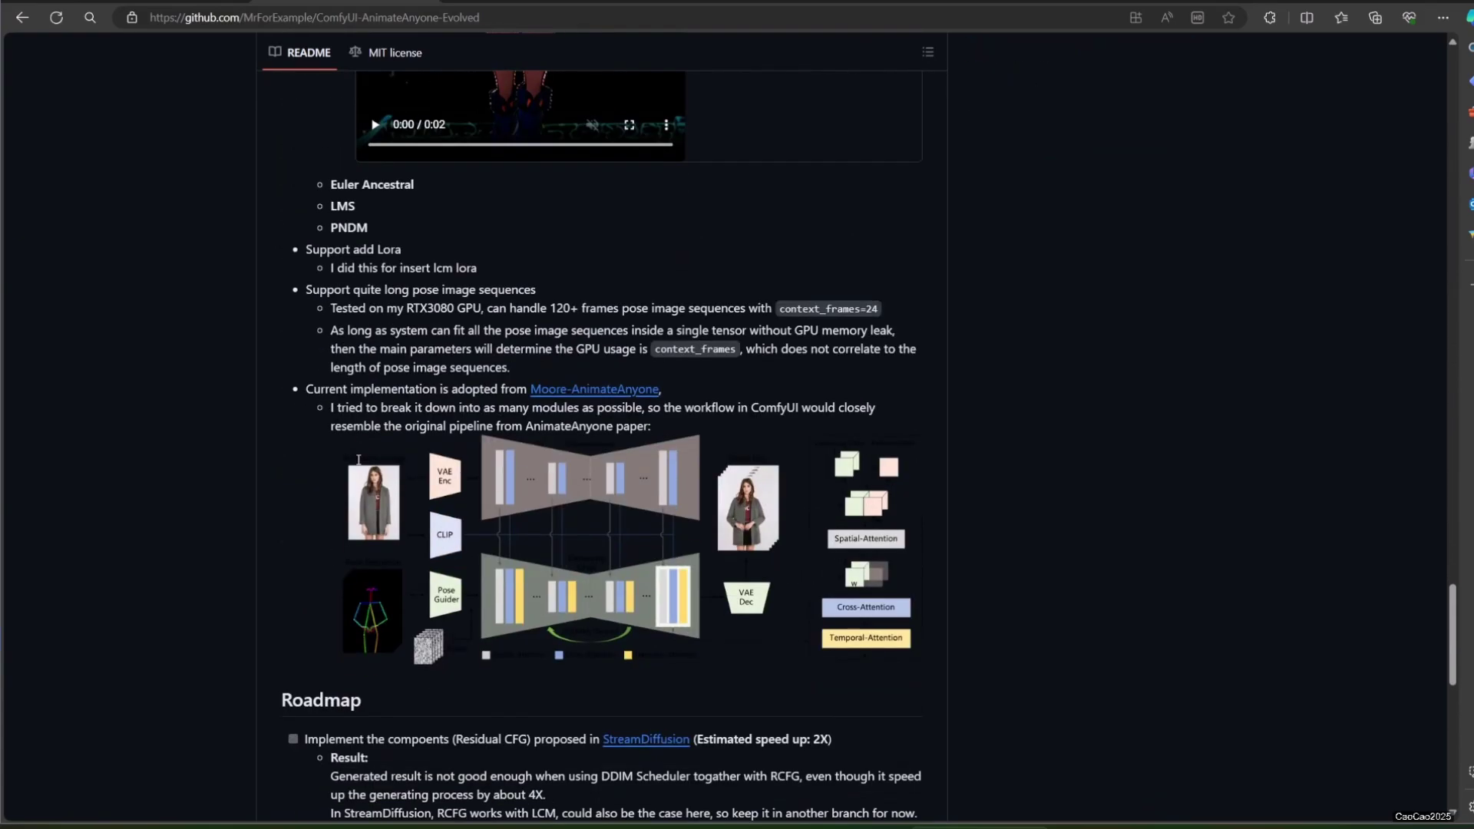
scroll(358, 461, up, 3)
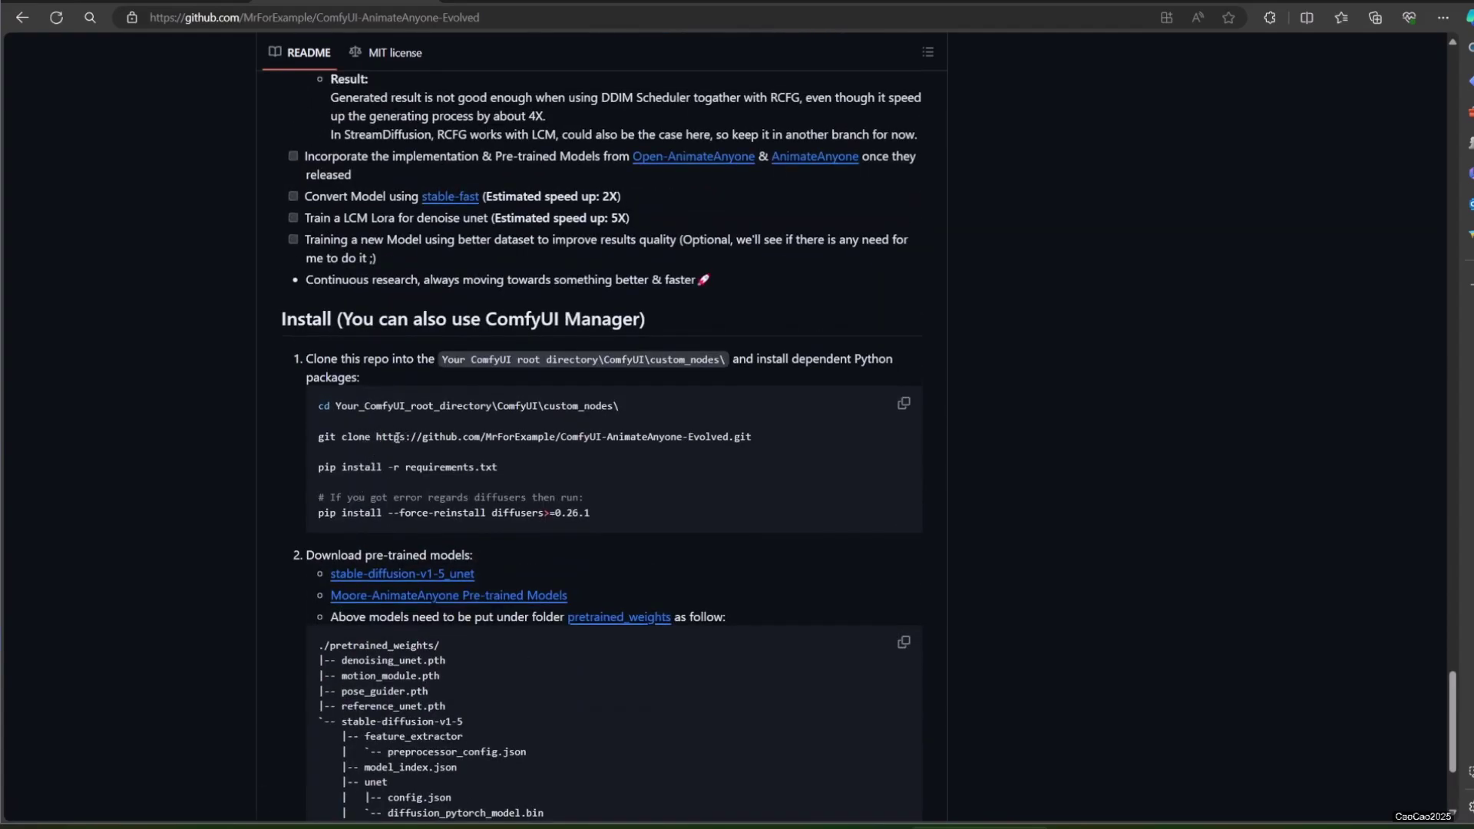
drag(376, 438, 755, 437)
key(ctrl+c)
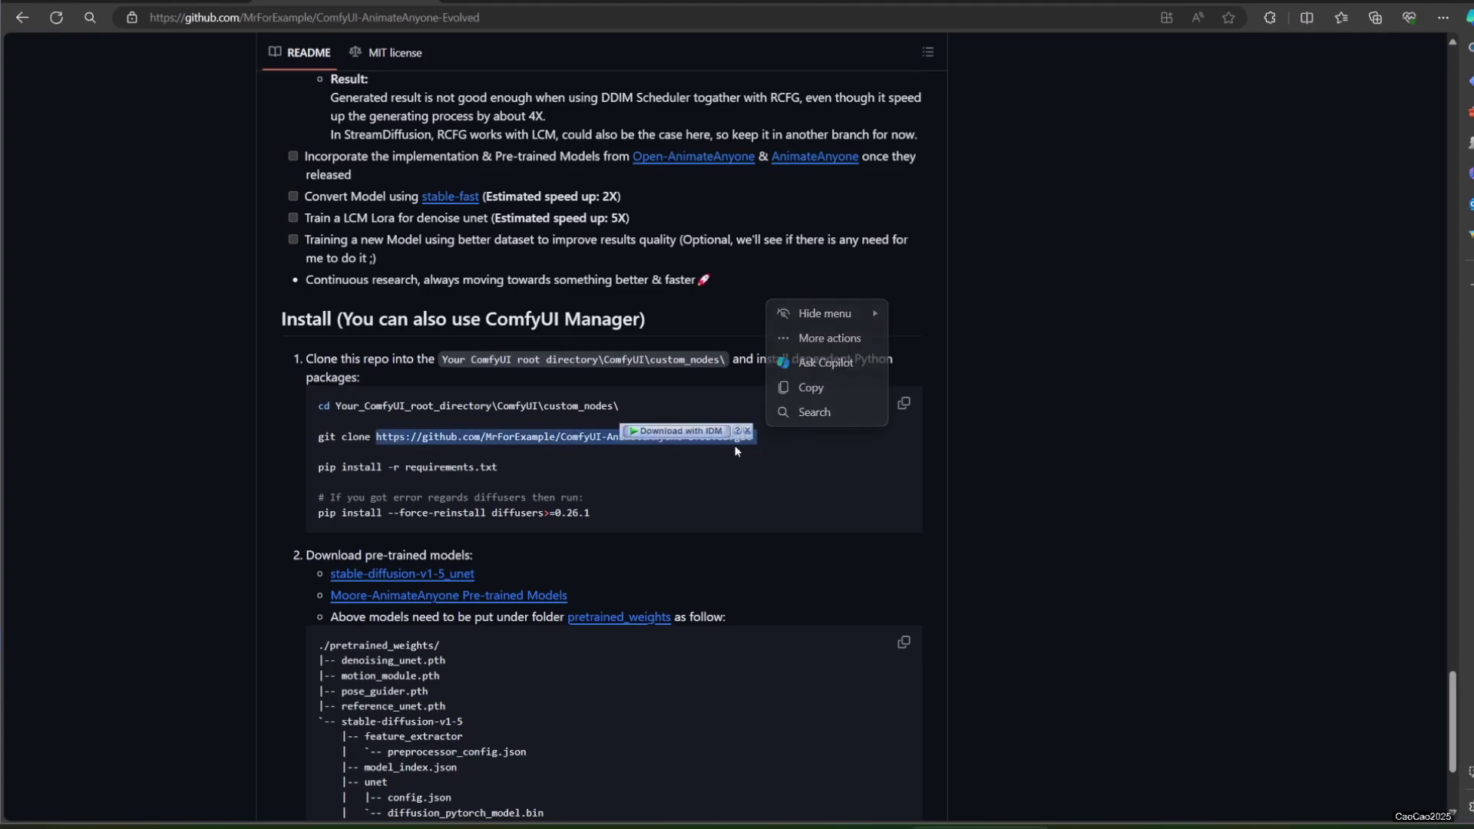
click(749, 462)
click(174, 1)
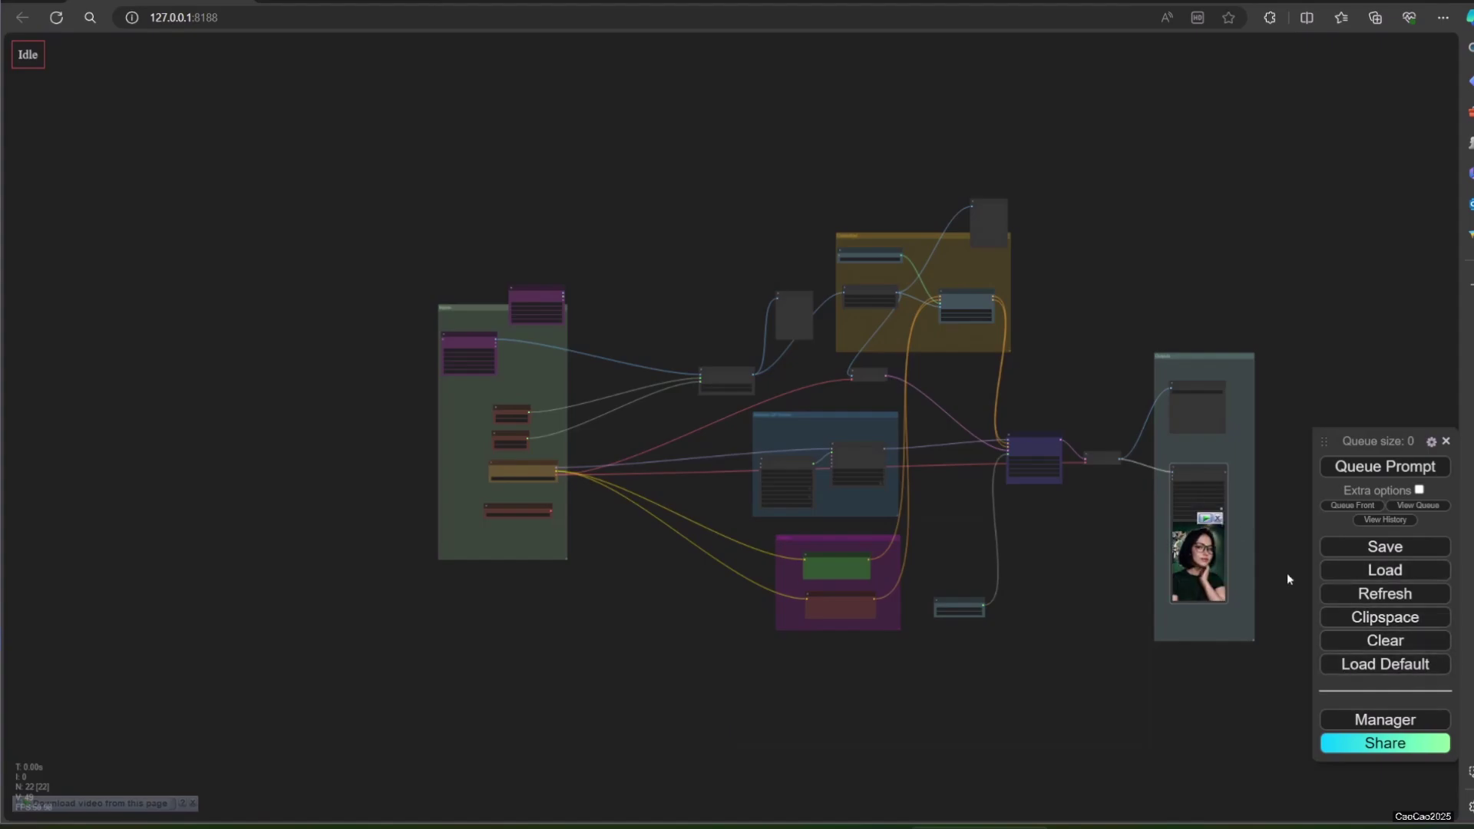
Step: Install the custom node from the pasted URL using Manager's Install via Git URL, then restart ComfyUI
click(1355, 722)
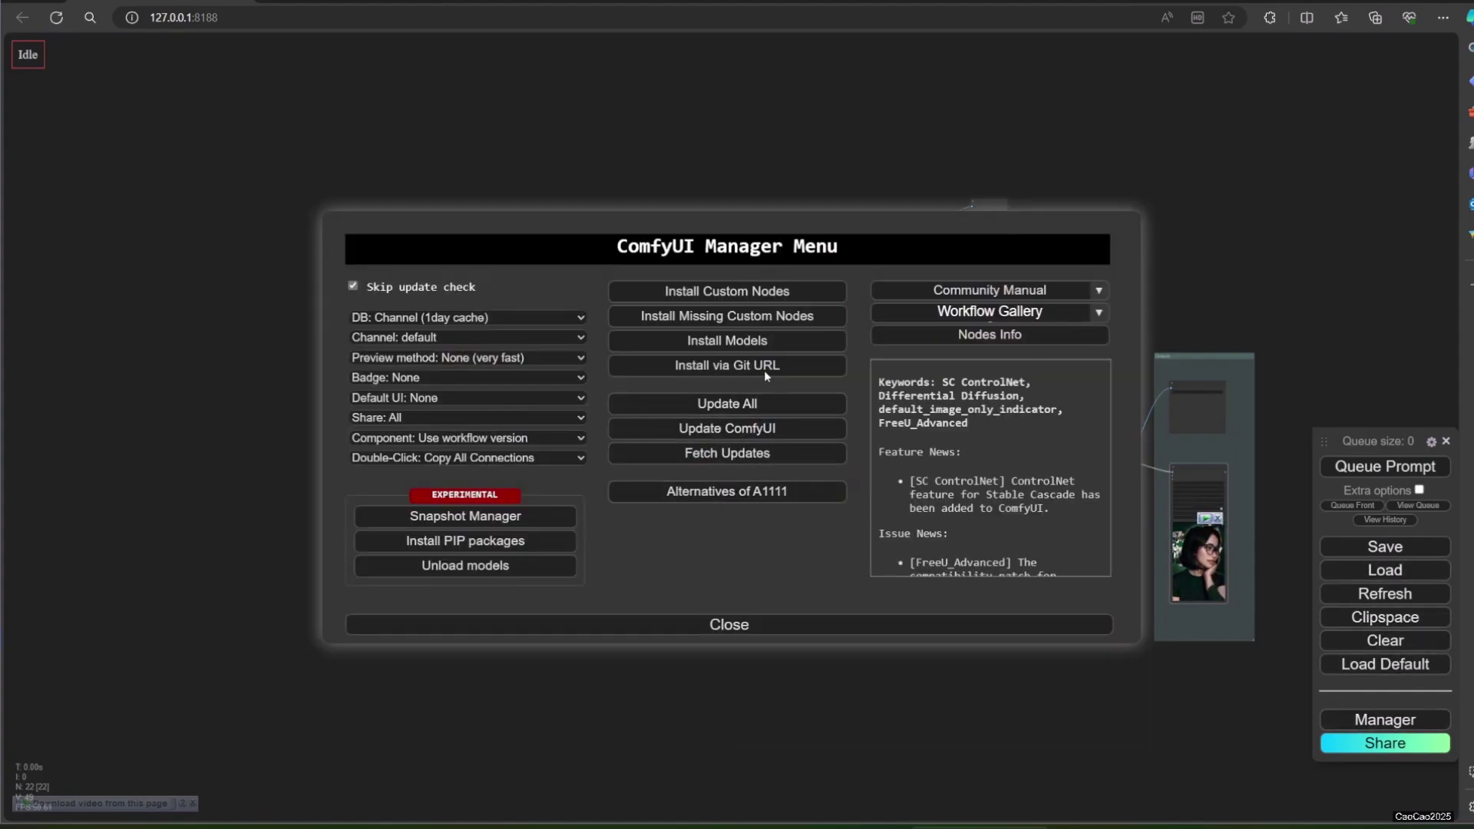
click(720, 366)
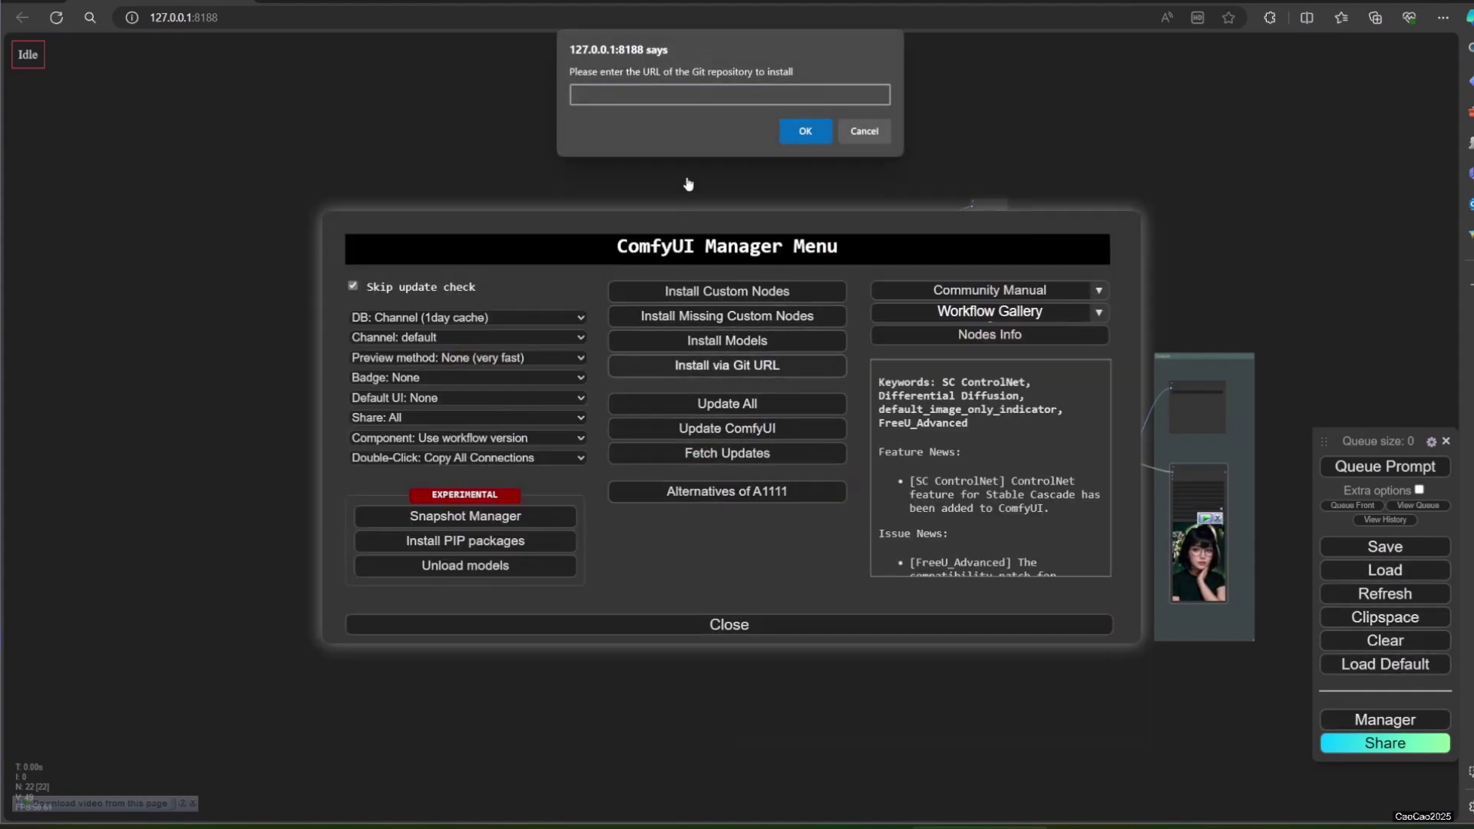
key(ctrl+v)
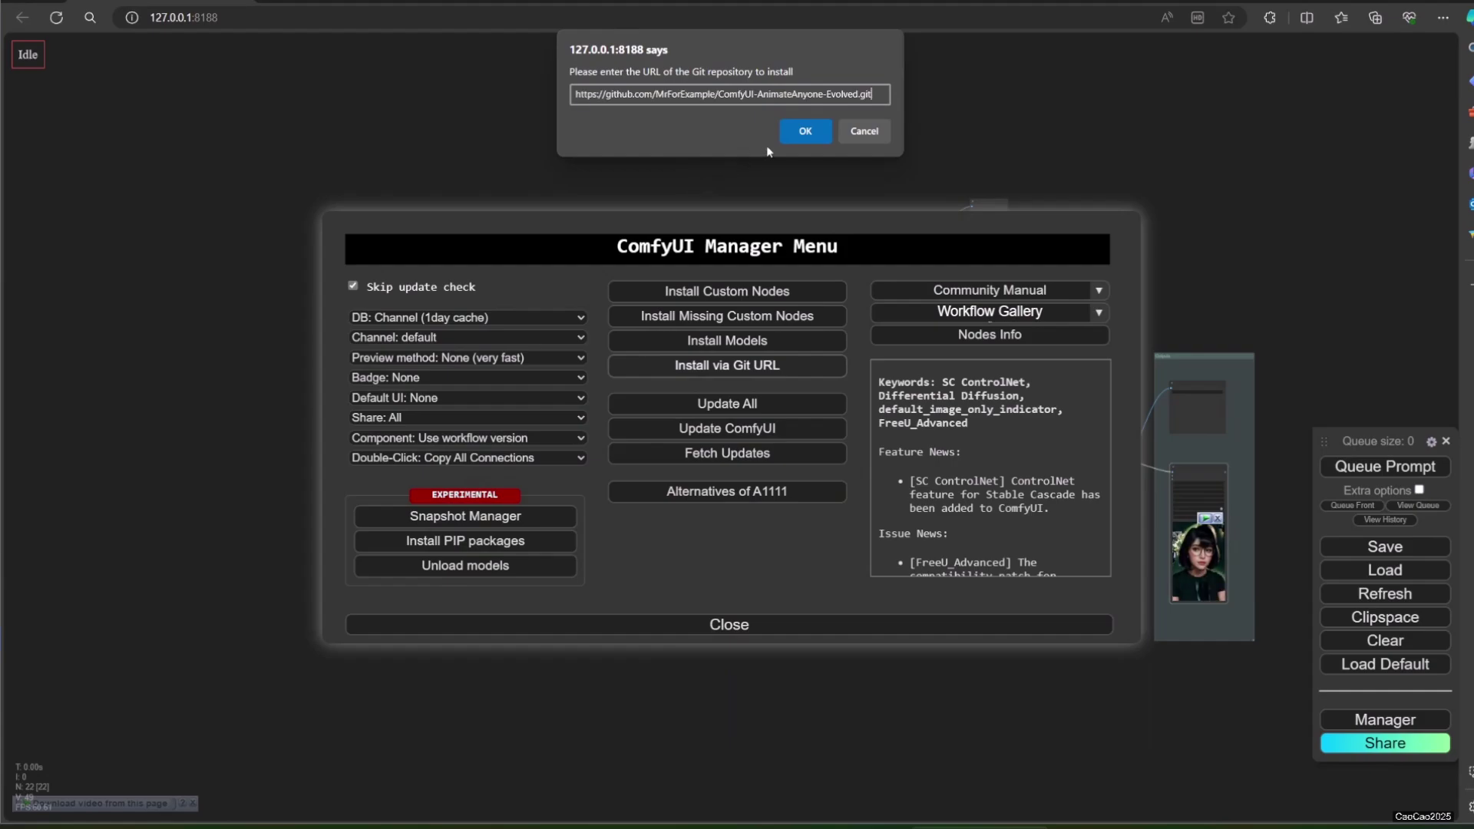
click(806, 132)
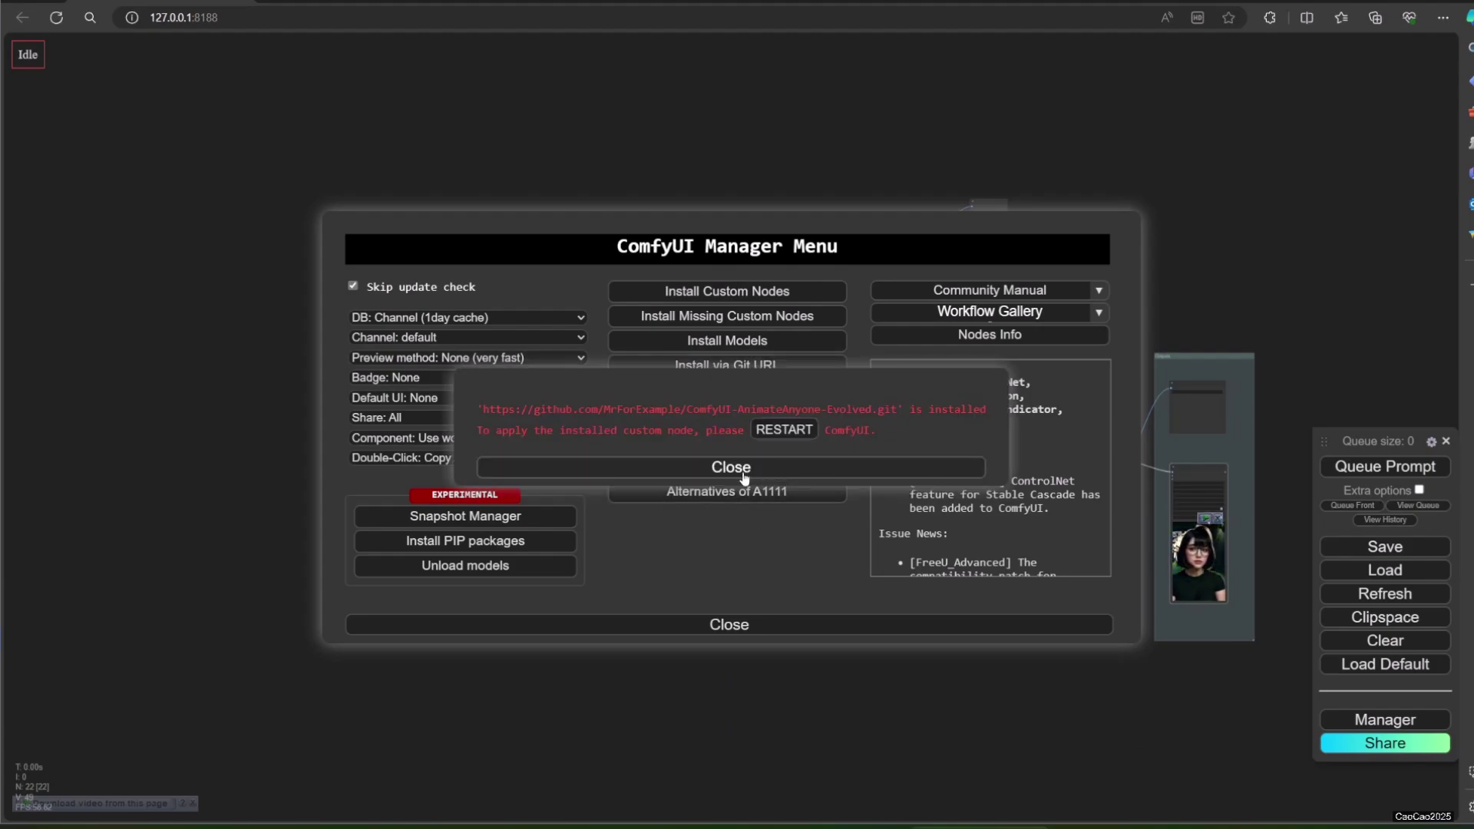
click(792, 435)
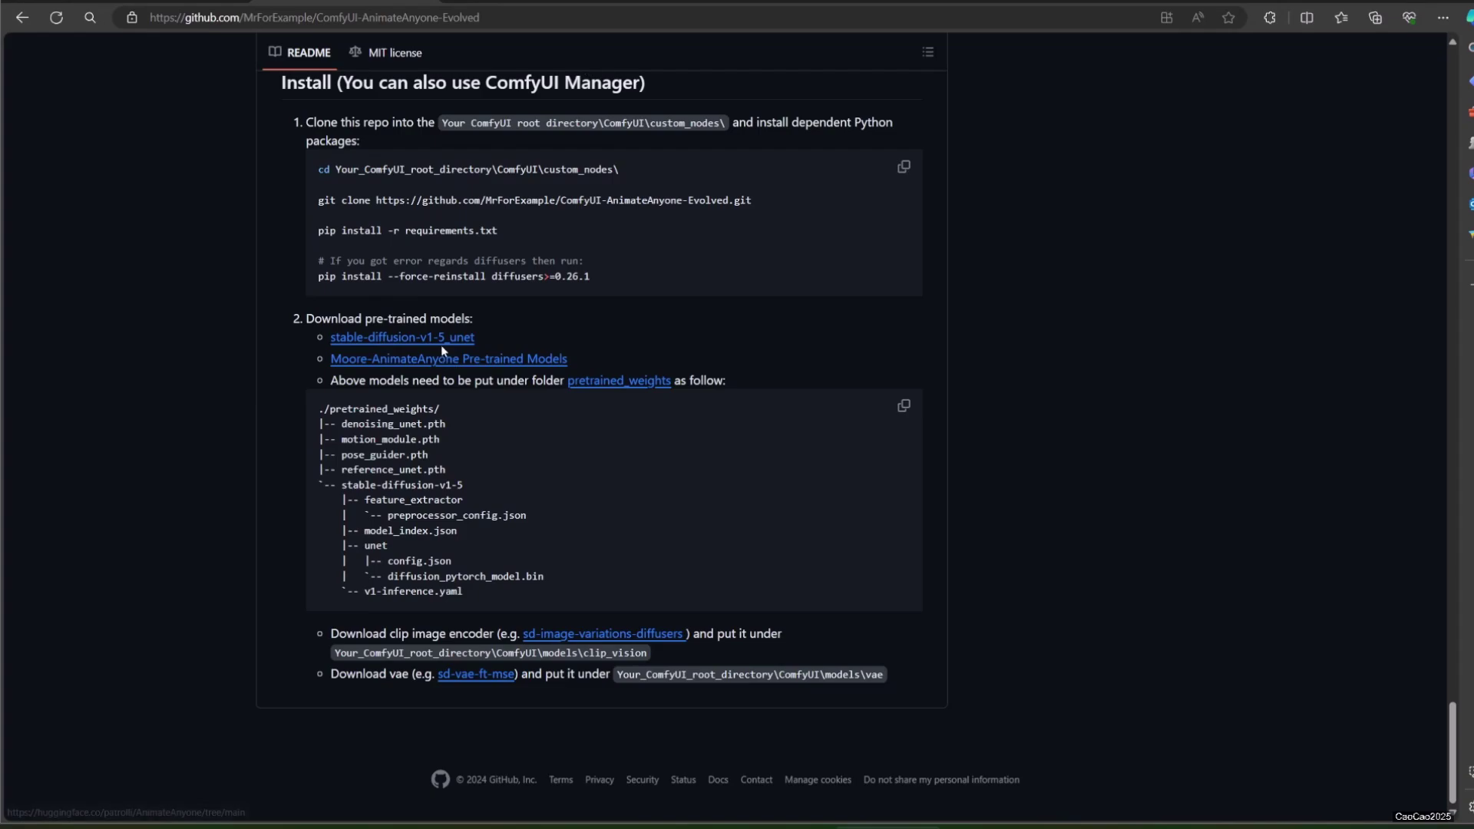
Step: Open the Moore-AnimateAnyone models page in a new tab and review the Hugging Face model-file tabs
right_click(496, 366)
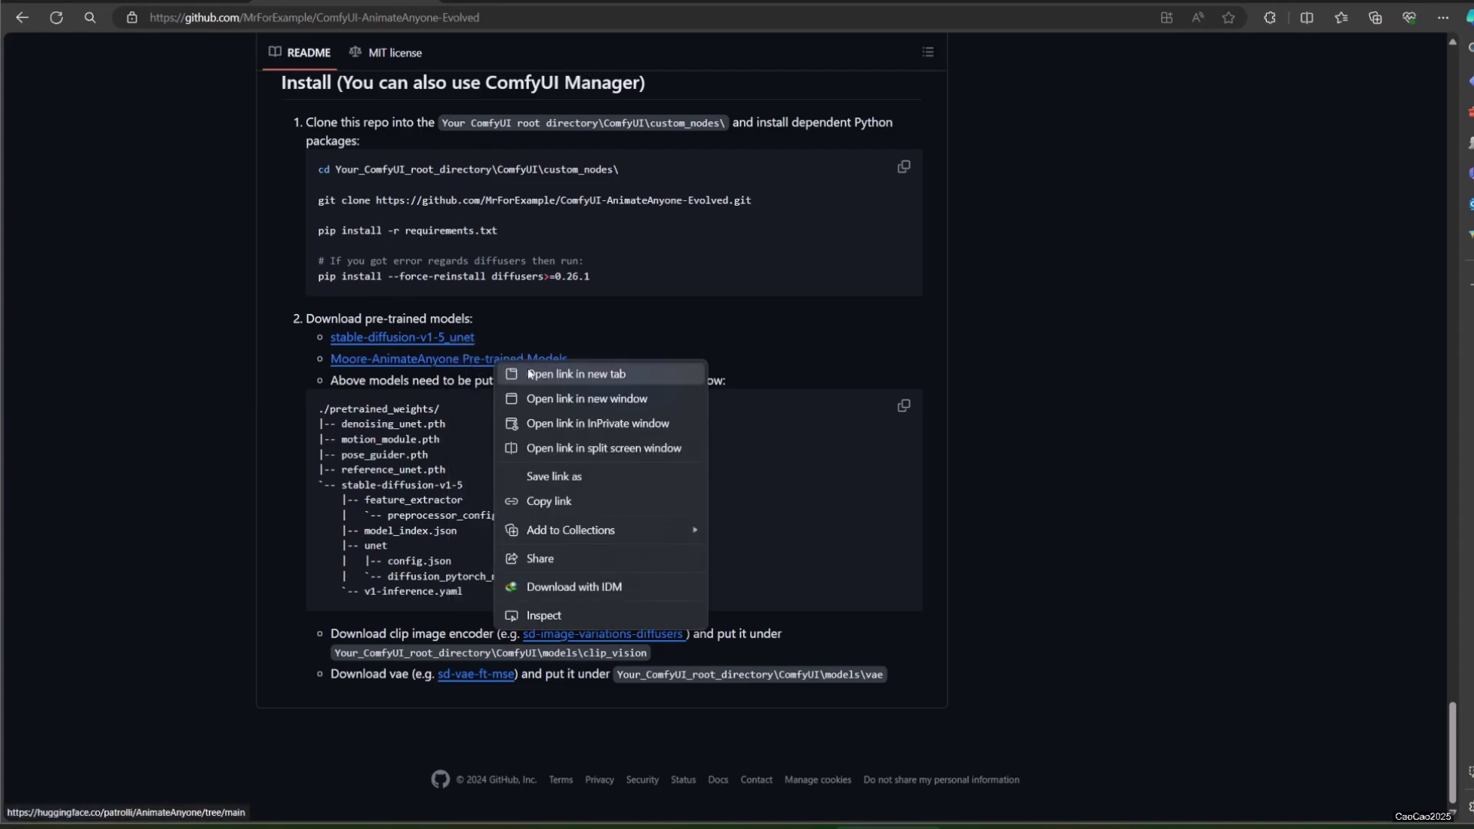
click(528, 369)
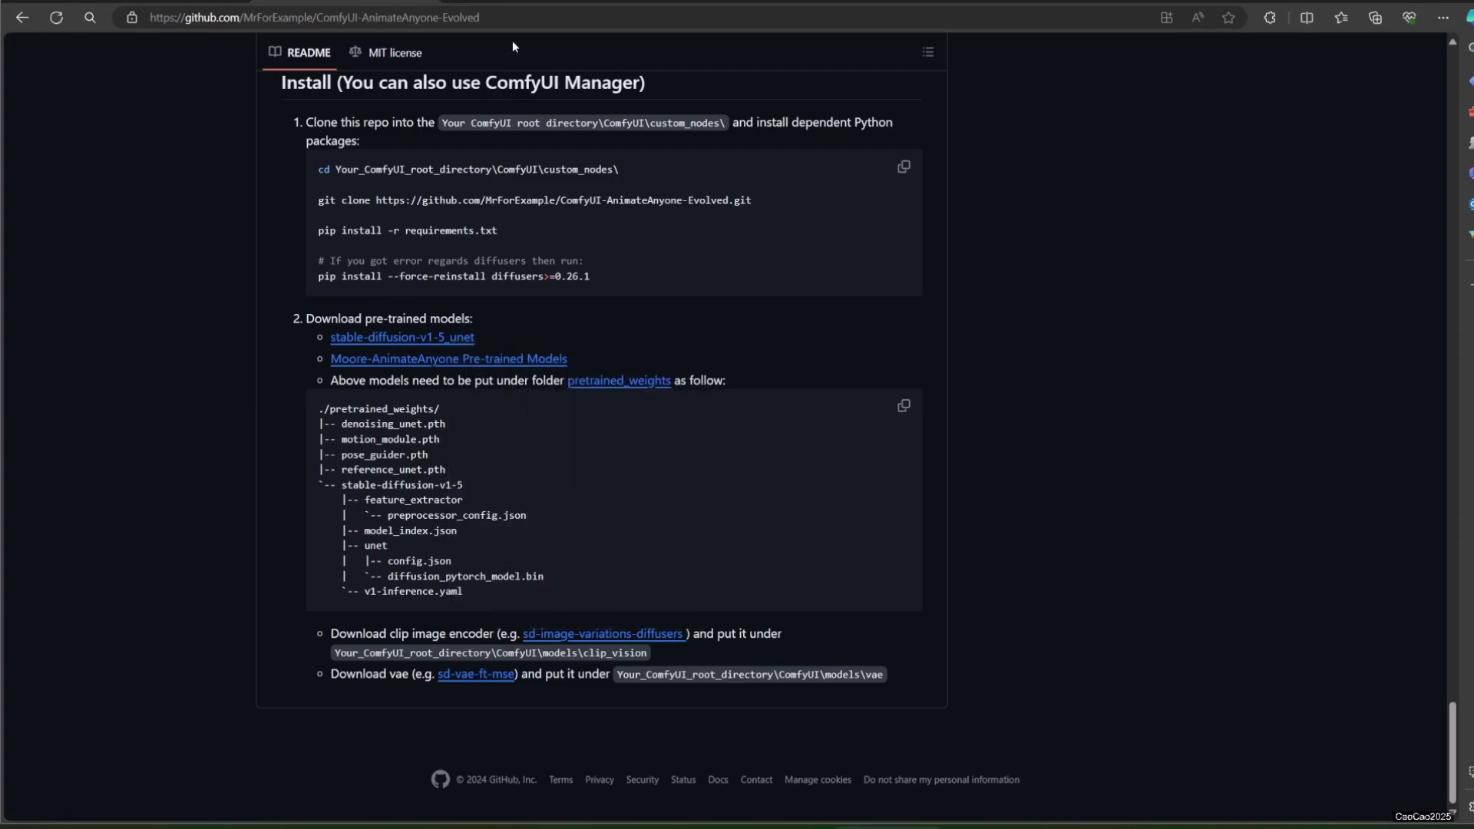
click(543, 2)
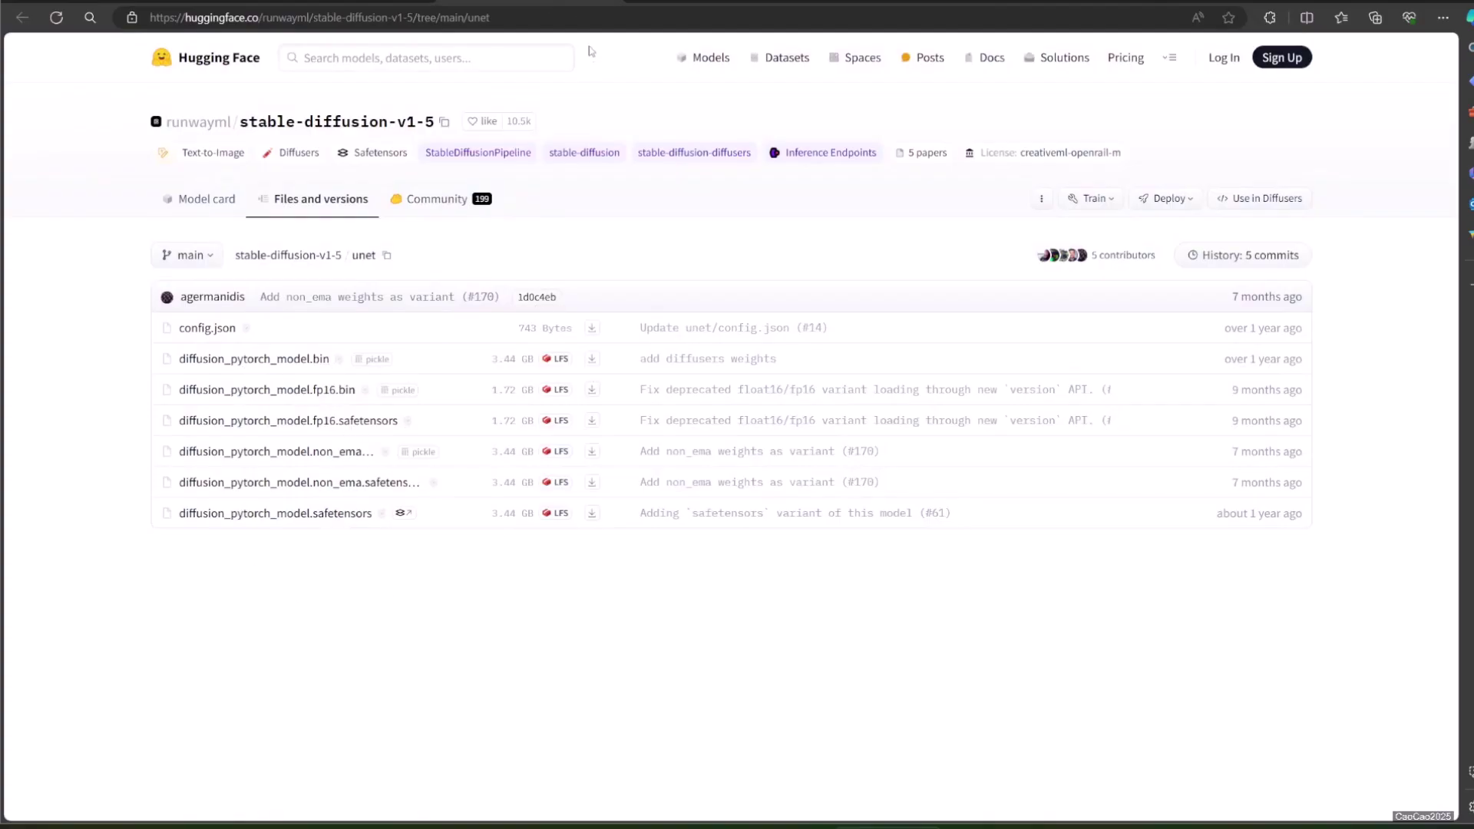
click(676, 3)
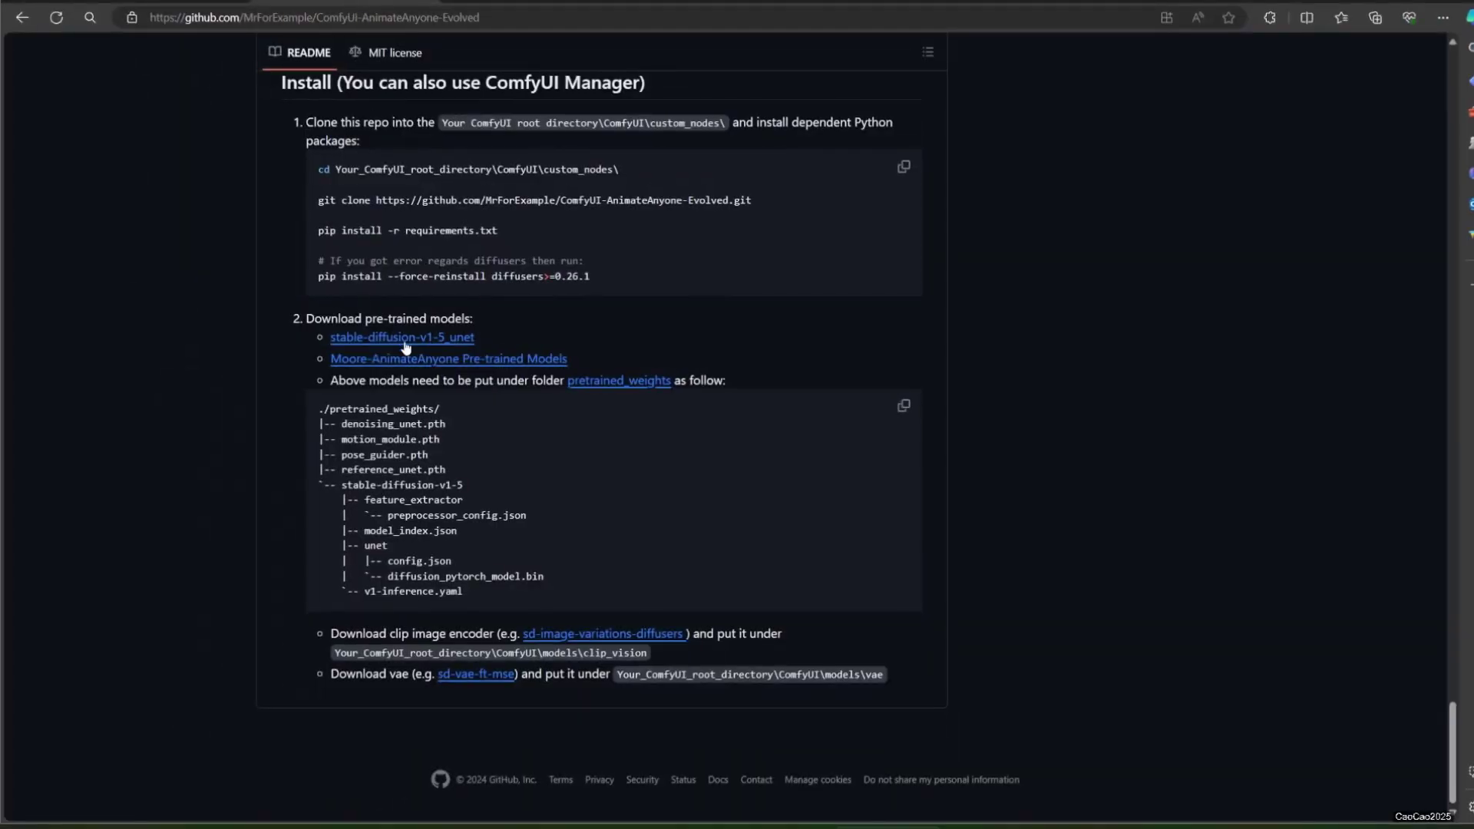
drag(360, 424, 458, 422)
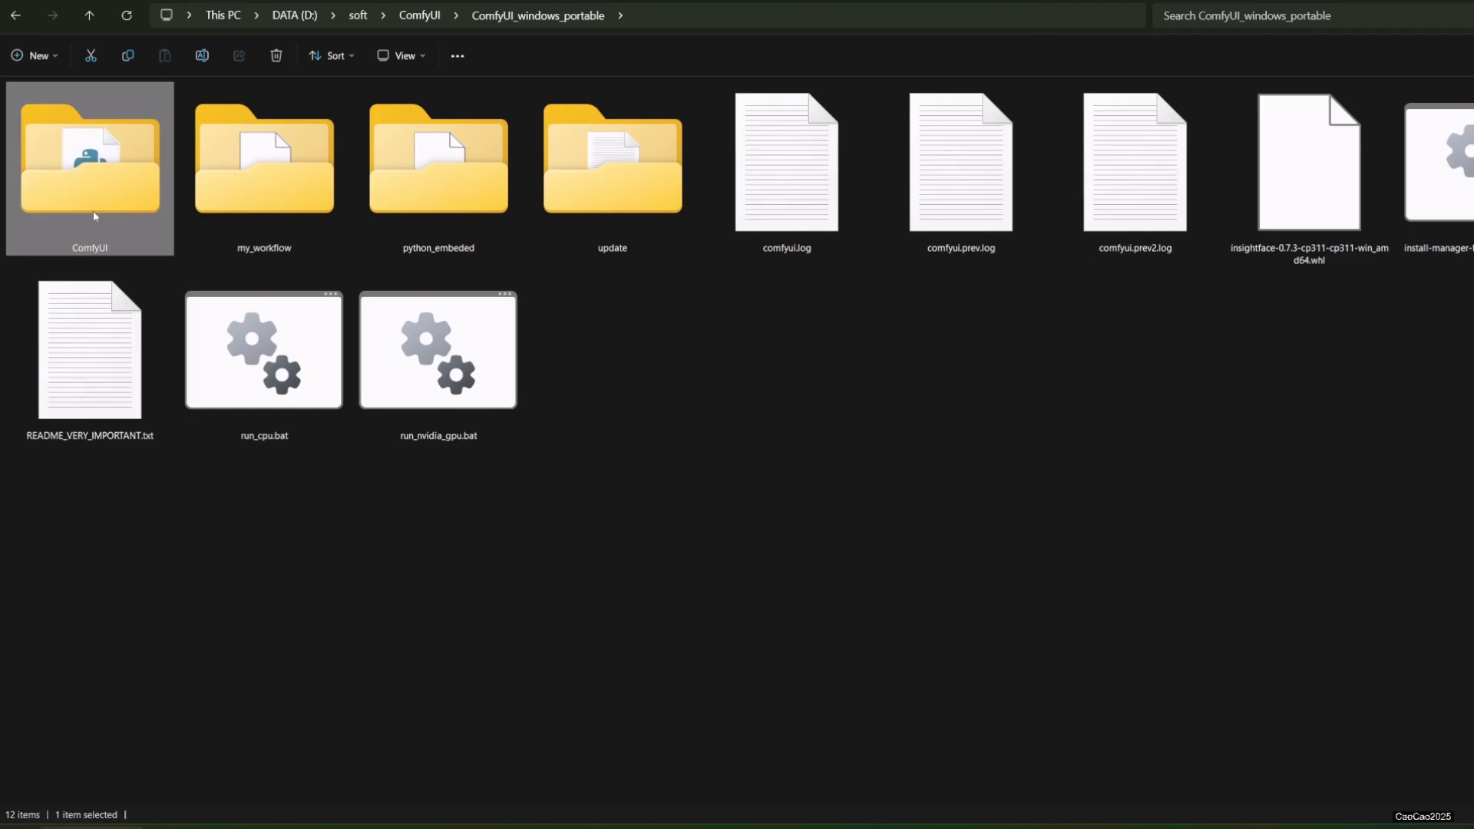
Step: Browse to ComfyUI-AnimateAnyone-Evolved's stable-diffusion-v1-5 folder and move diffusion_pytorch_model.bin into unet
double_click(94, 215)
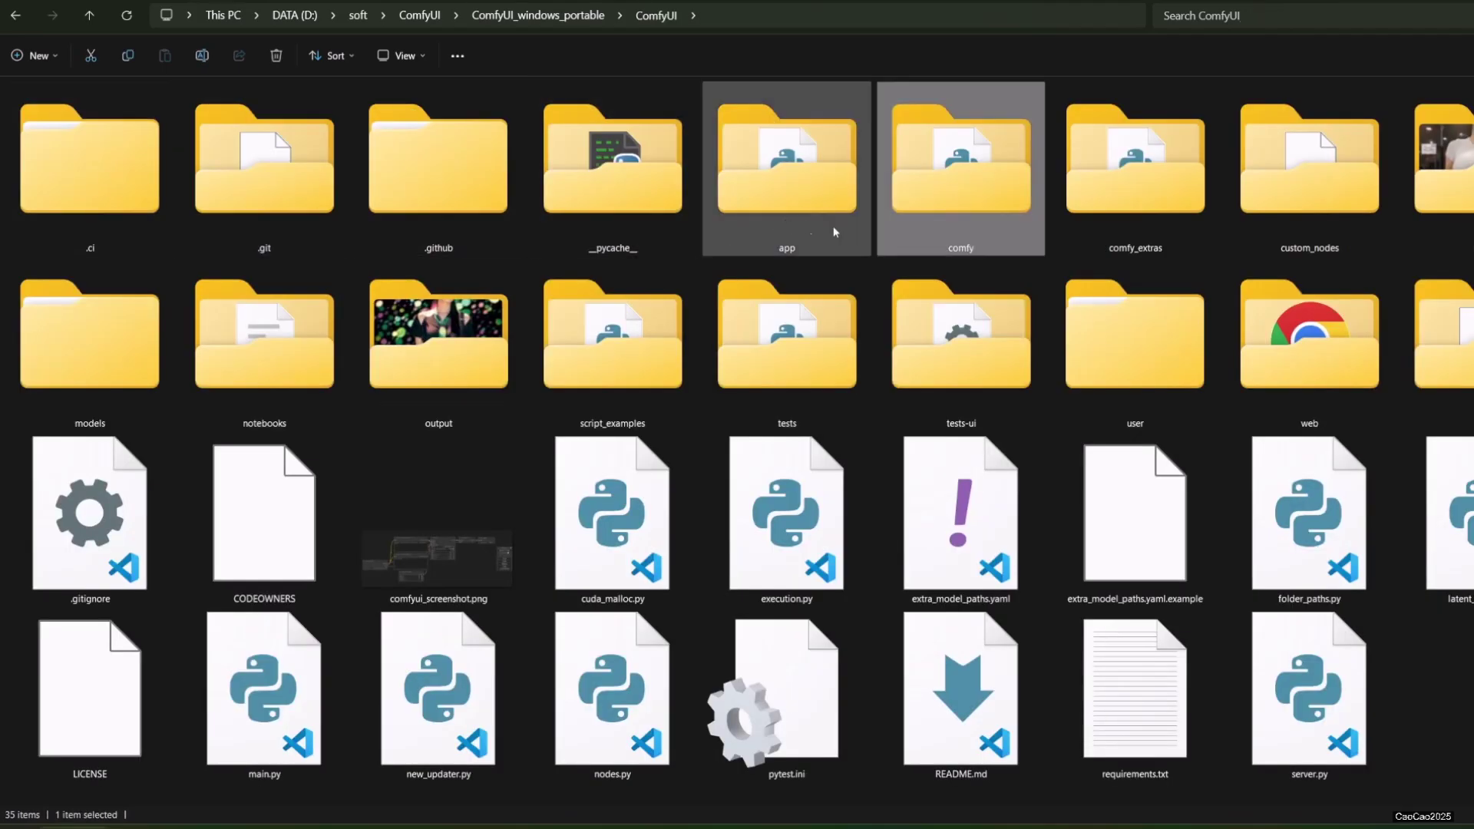
double_click(1310, 177)
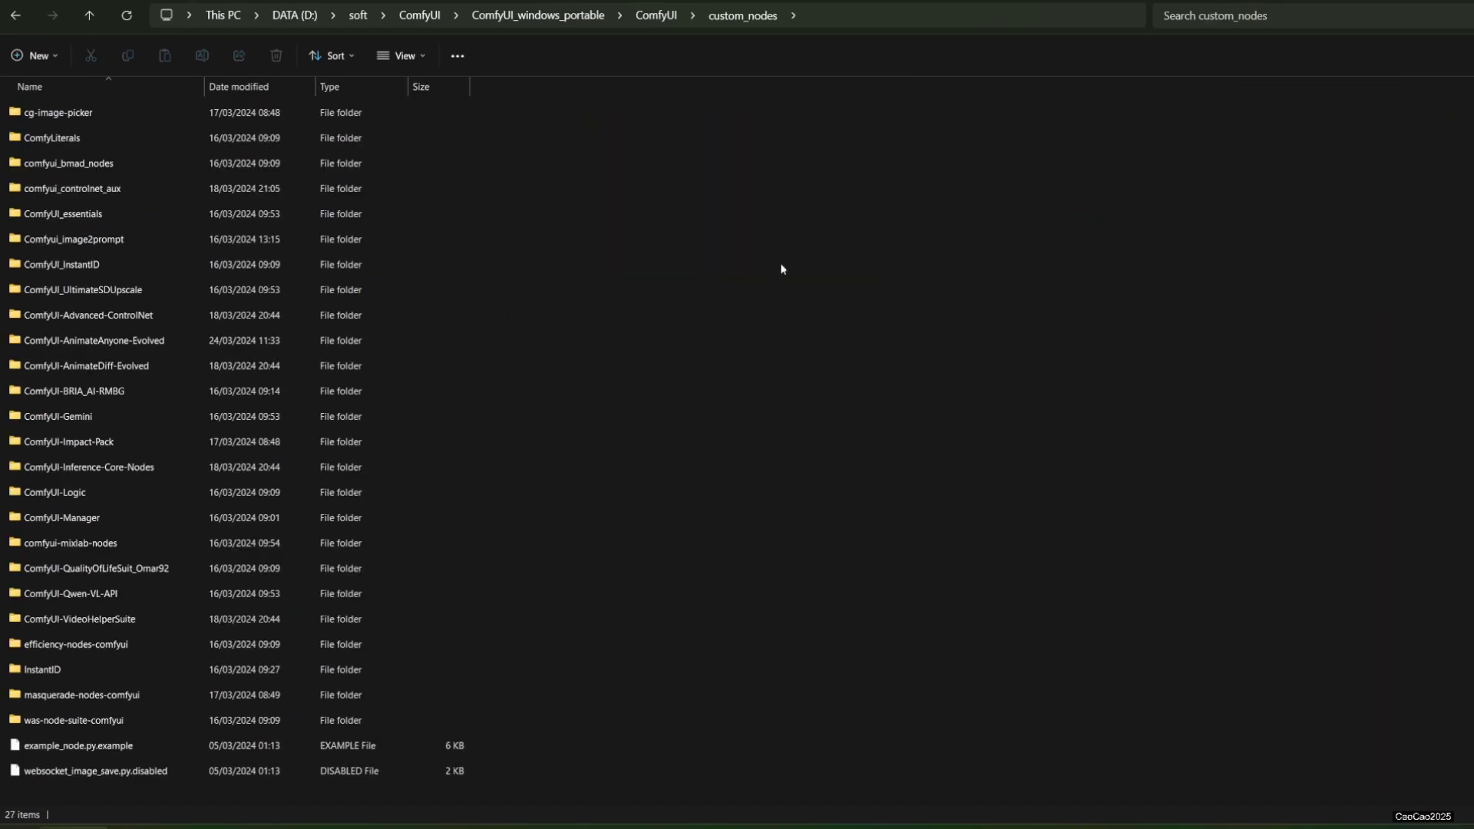
double_click(144, 349)
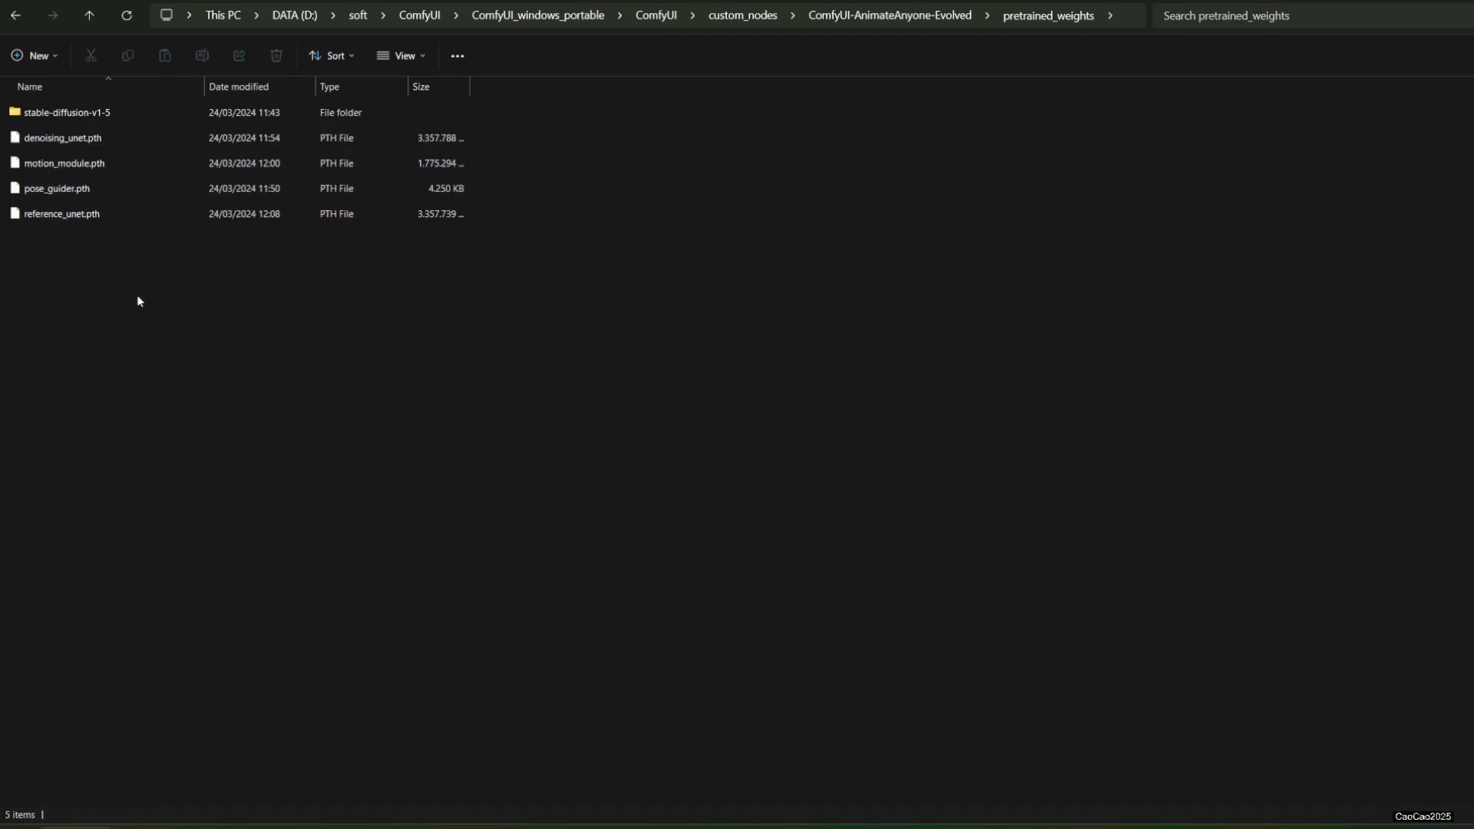
click(84, 117)
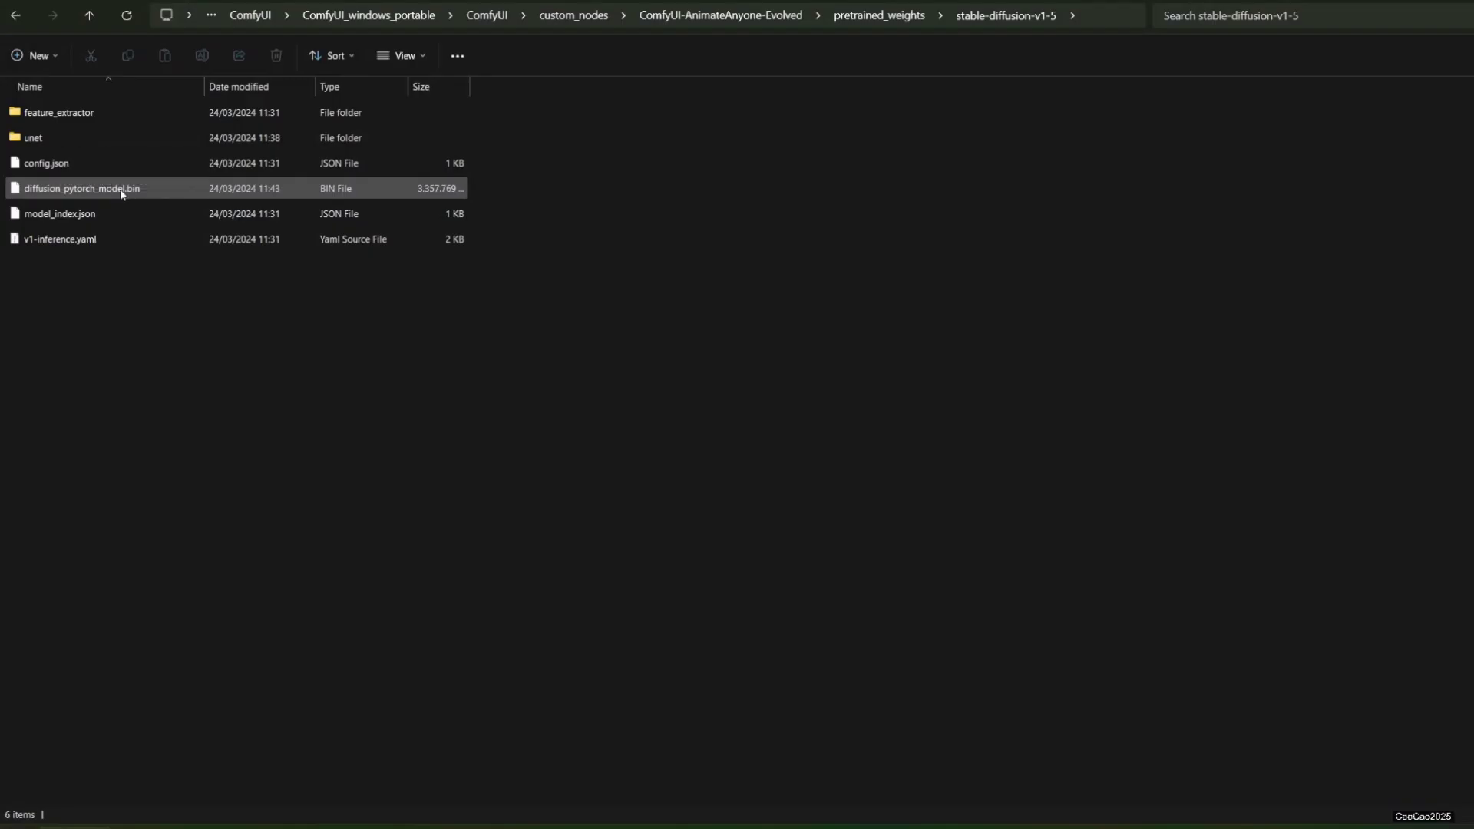
click(120, 195)
key(ctrl+x)
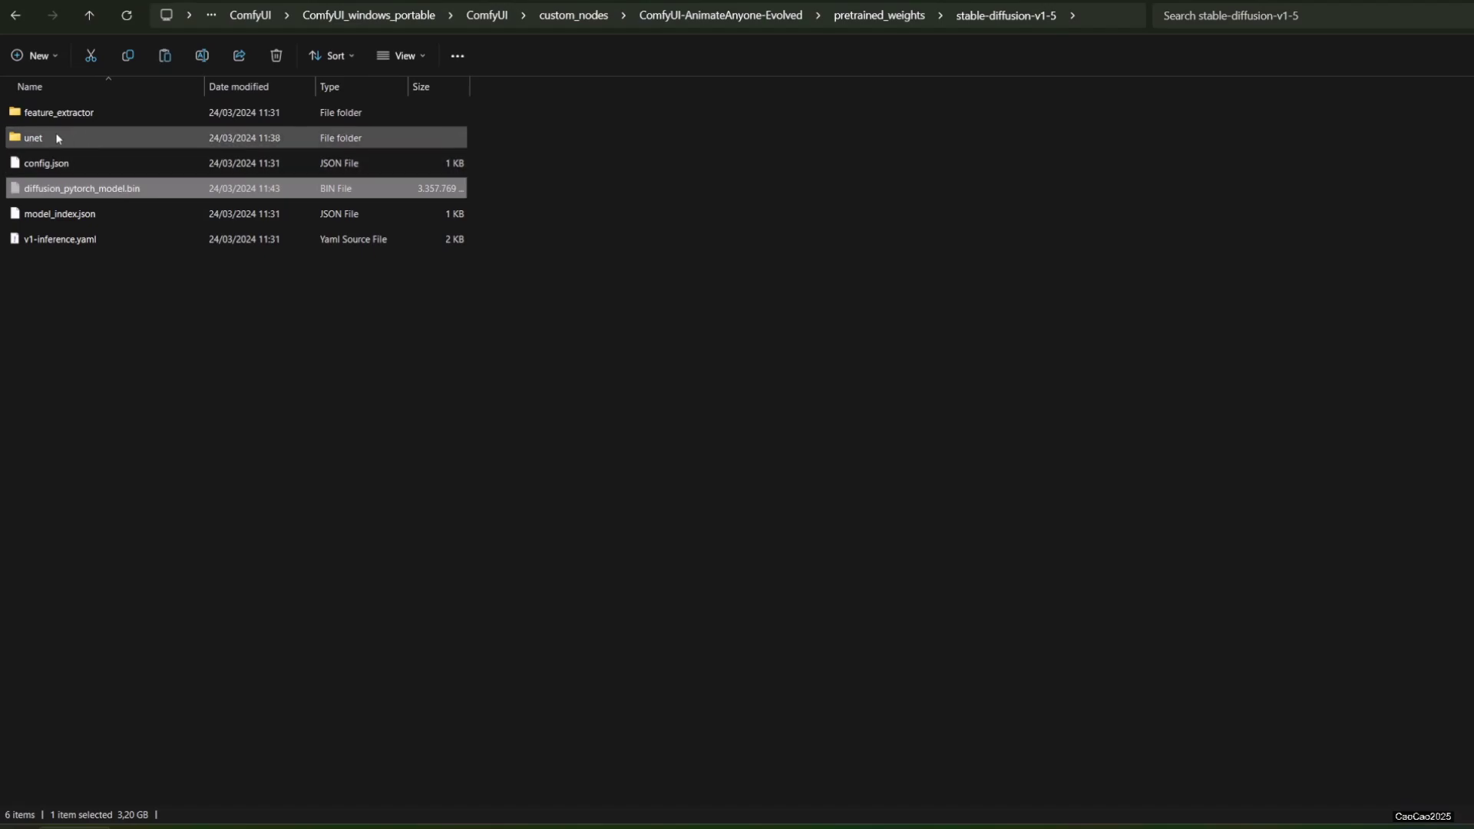
double_click(61, 139)
key(ctrl+v)
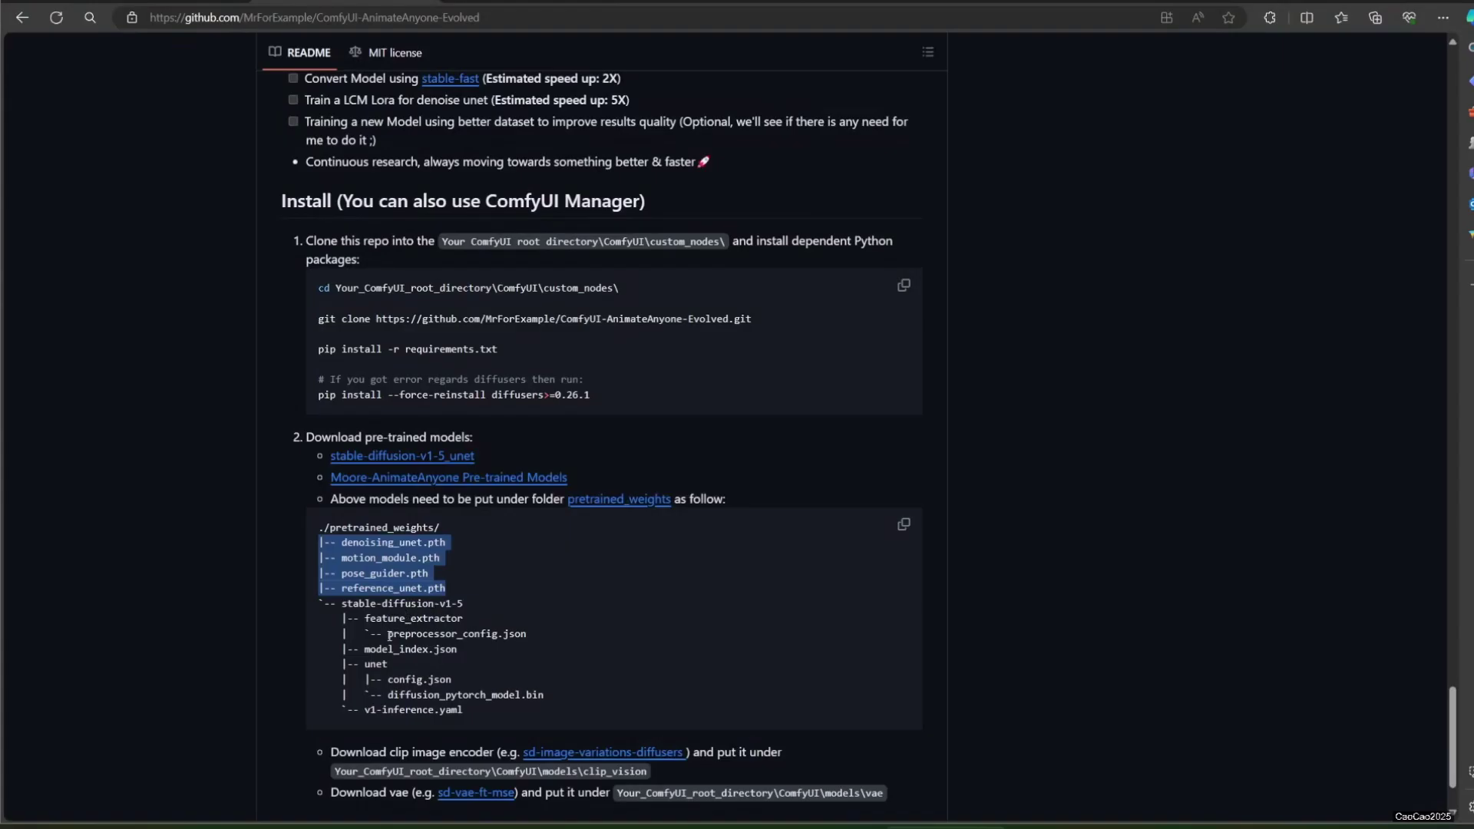
Step: Check the diffusion_pytorch_model.bin entry in the README layout against the unet files tab
drag(385, 694, 502, 694)
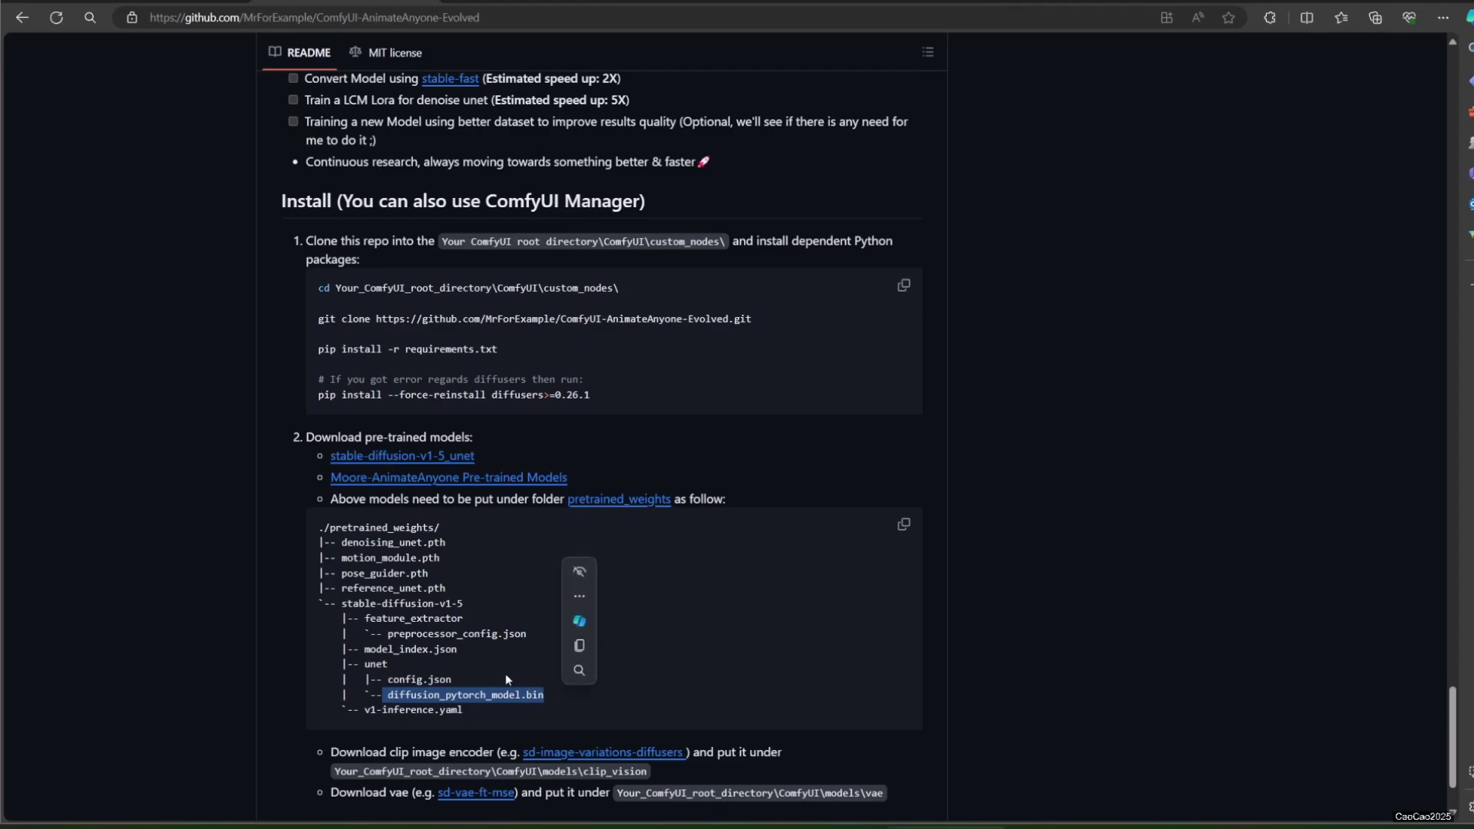
click(412, 650)
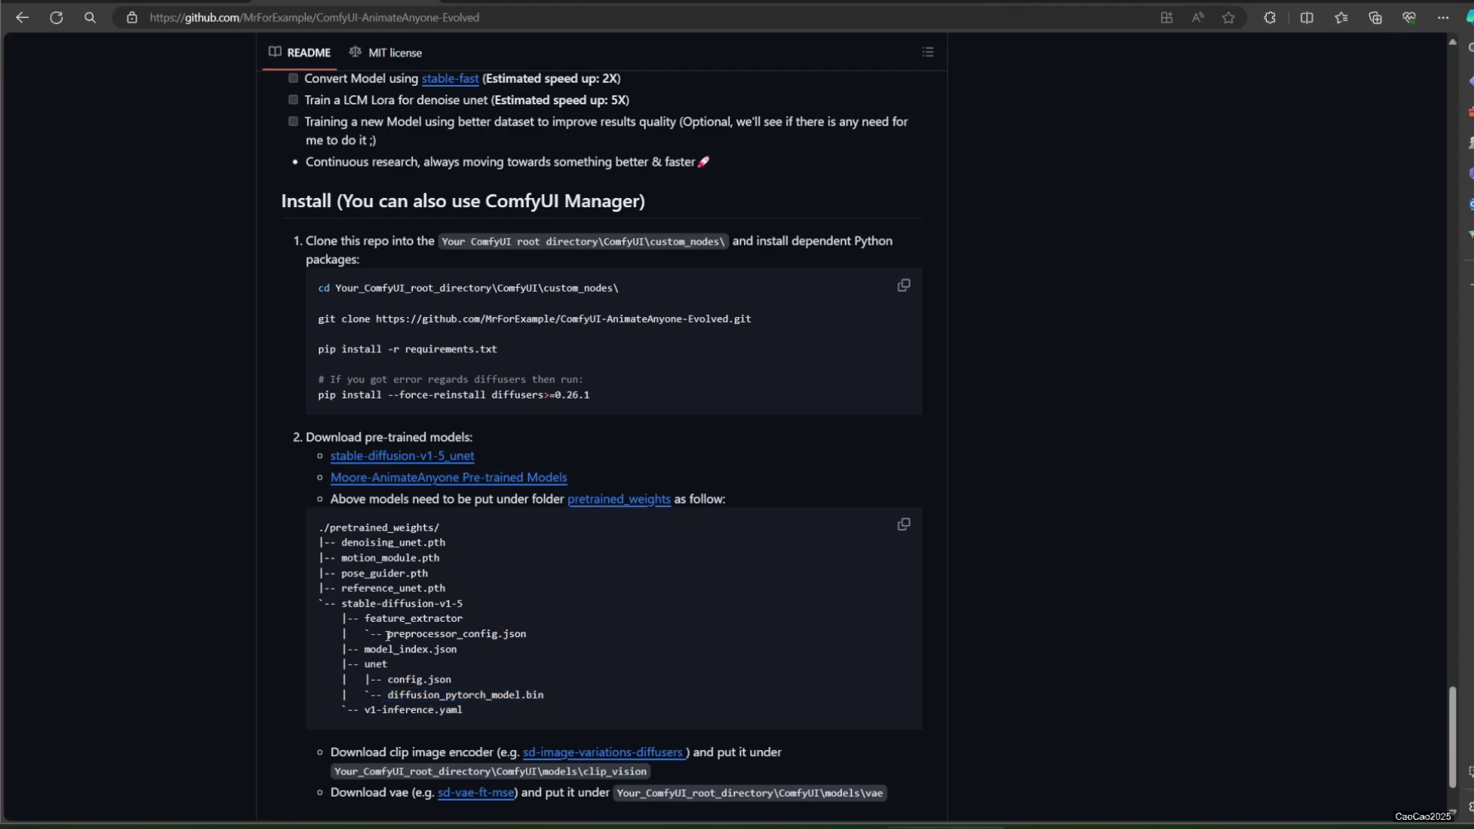
key(ctrl+Tab)
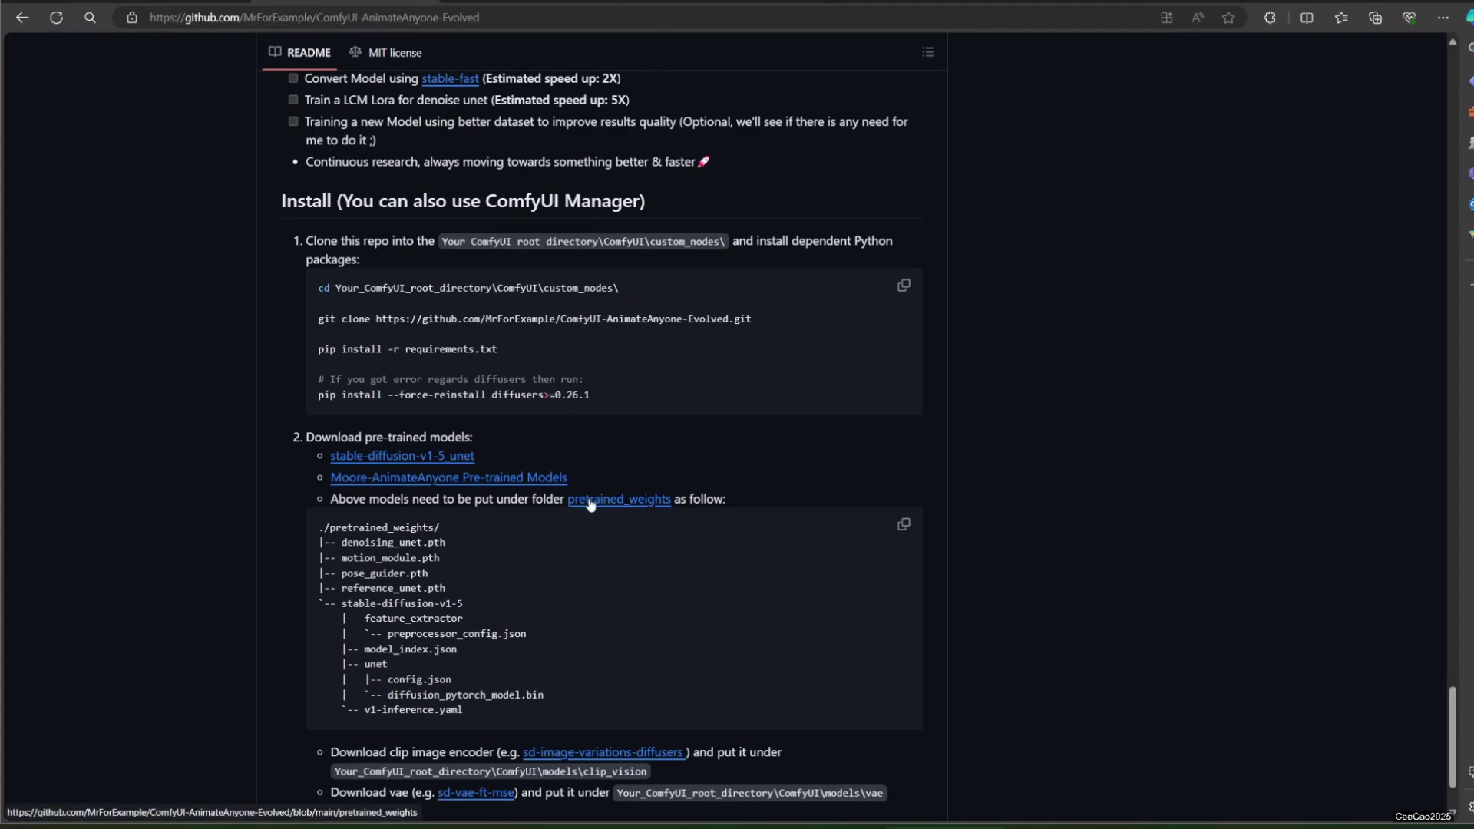
Step: Open the sd-image-variations-diffusers image encoder link in a new tab and view it
right_click(565, 758)
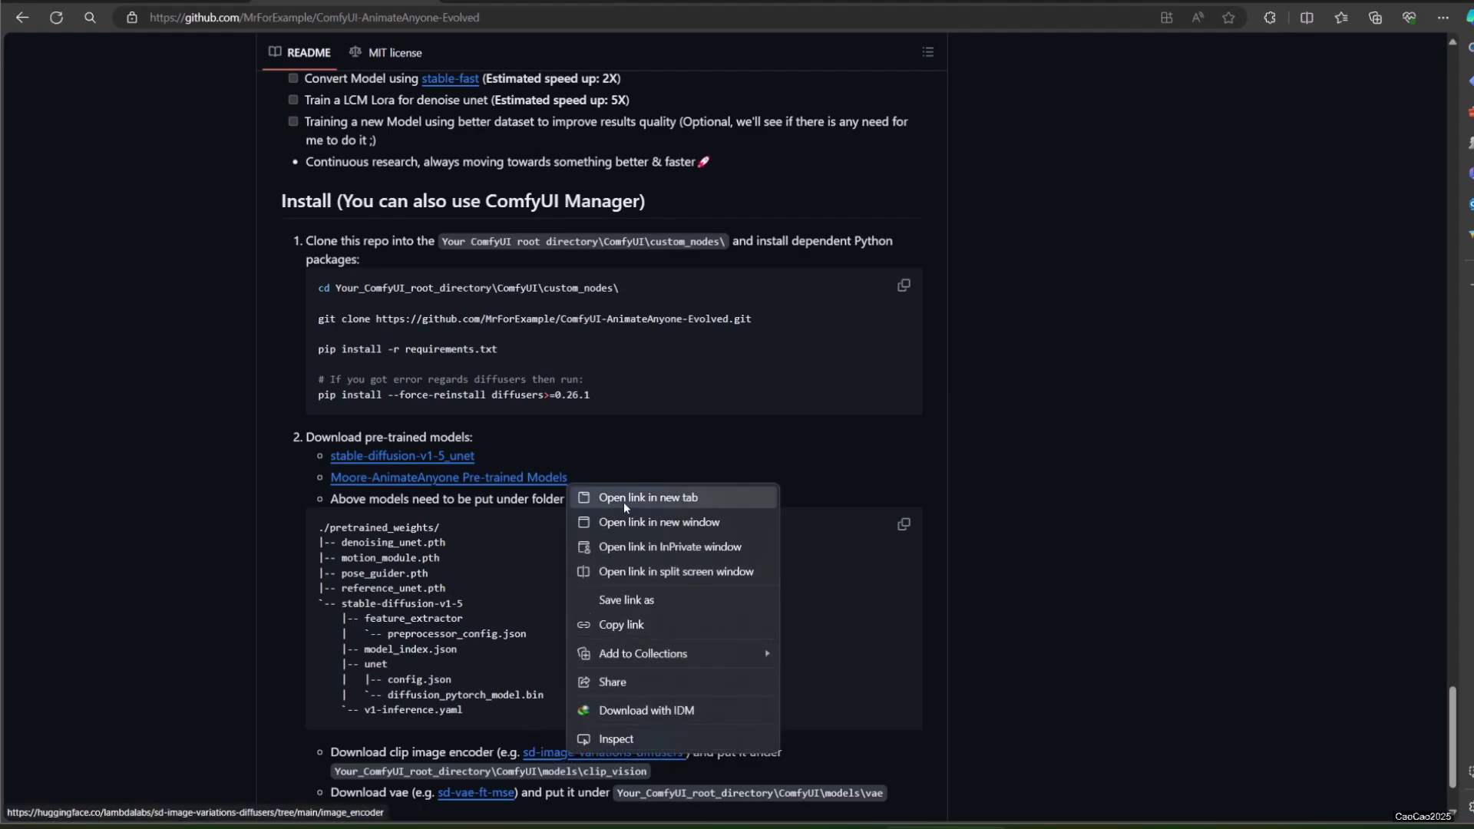
click(626, 499)
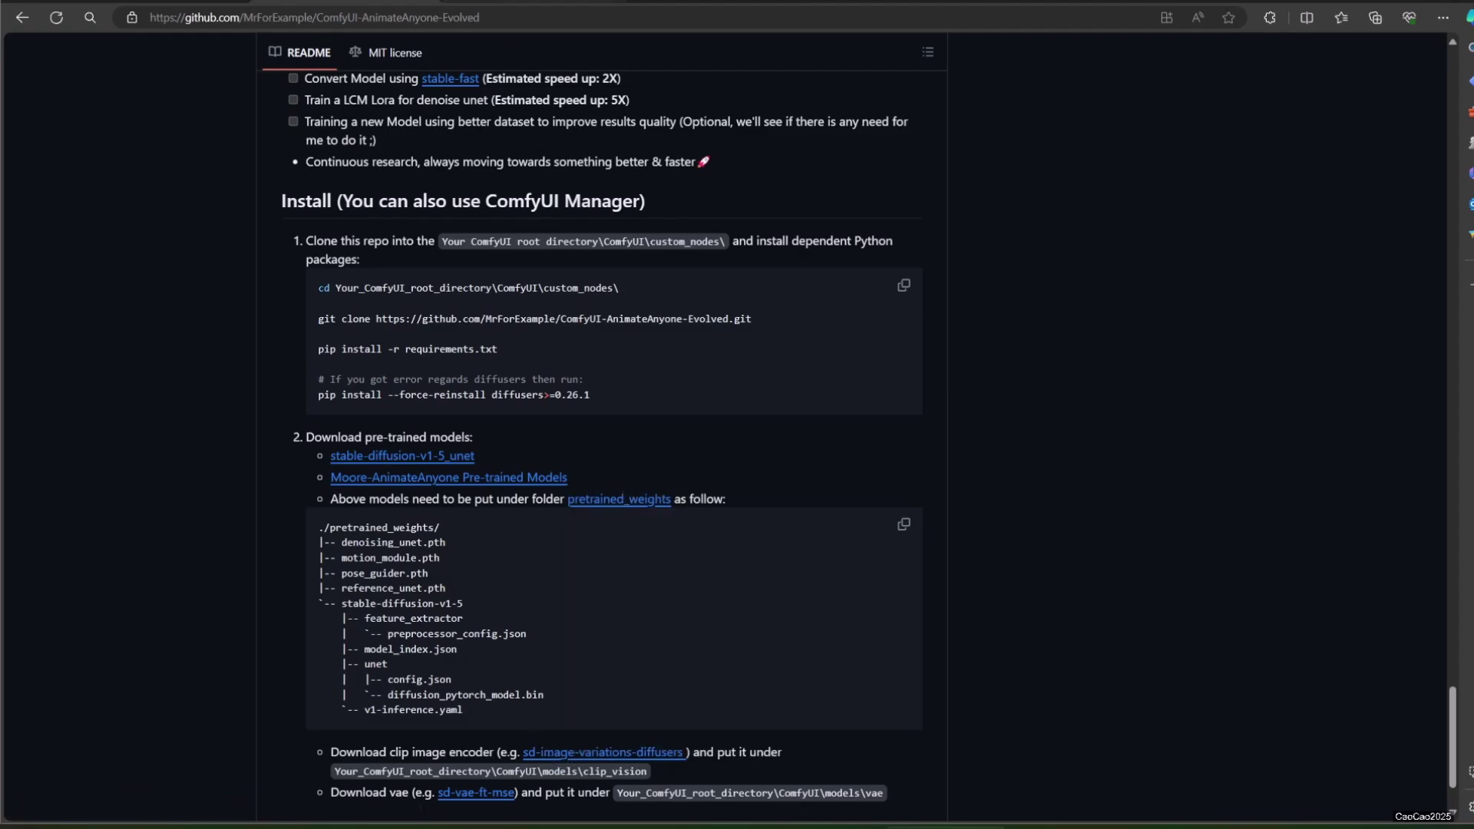
key(ctrl+Tab)
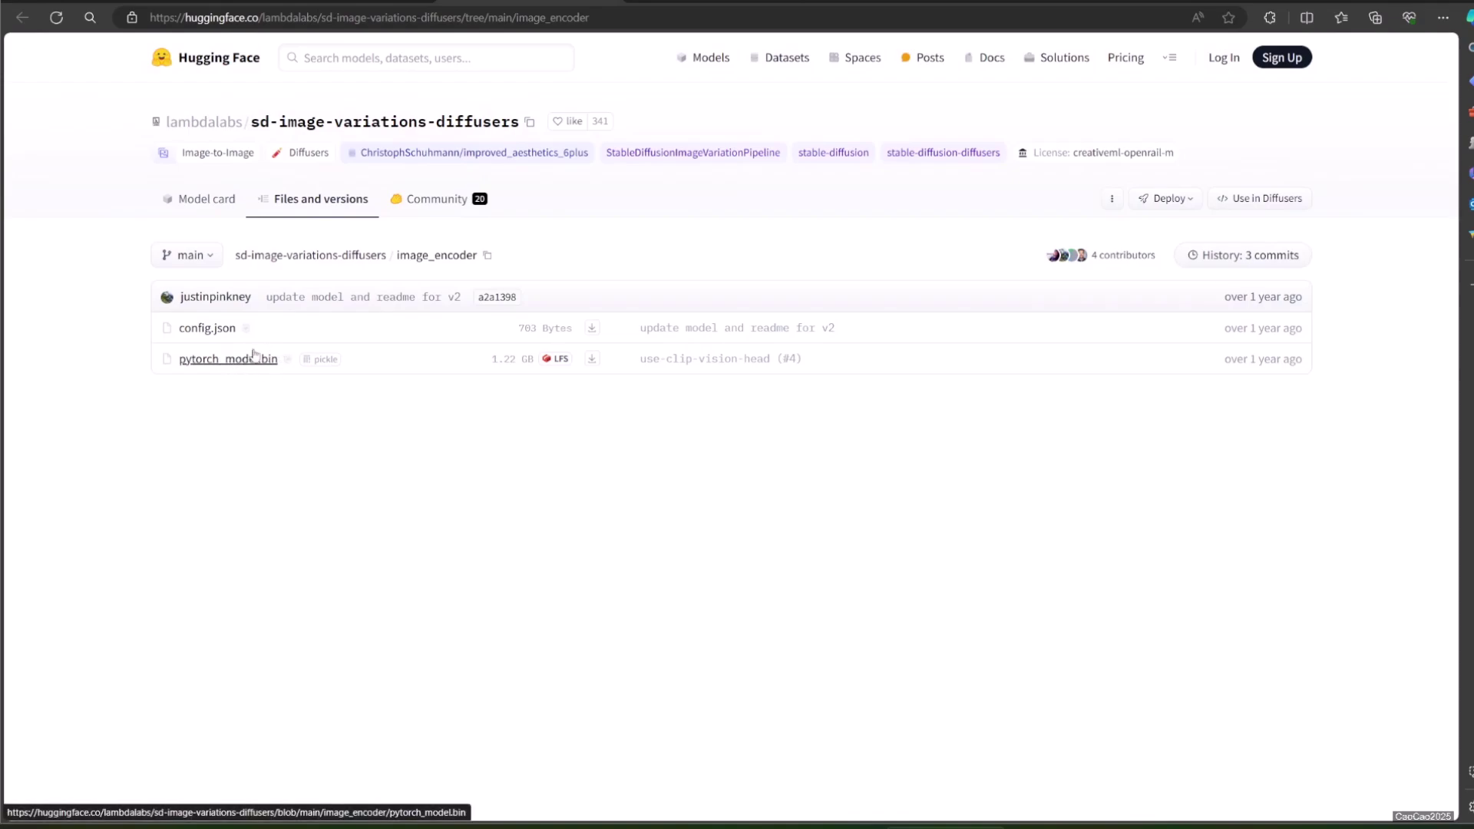
Step: Open ComfyUI's models\clip_vision folder in File Explorer
key(alt+Tab)
click(495, 18)
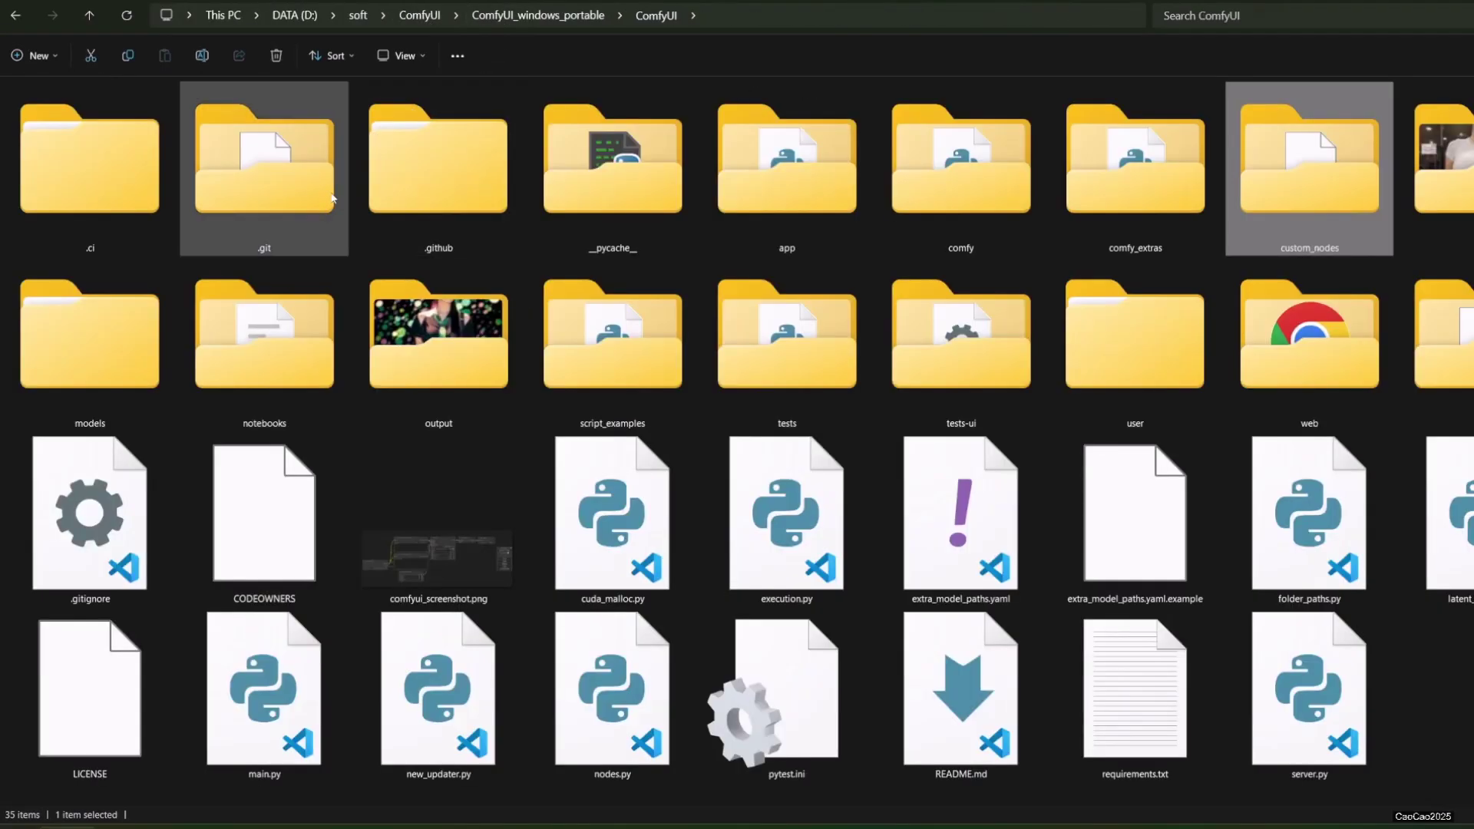
click(669, 200)
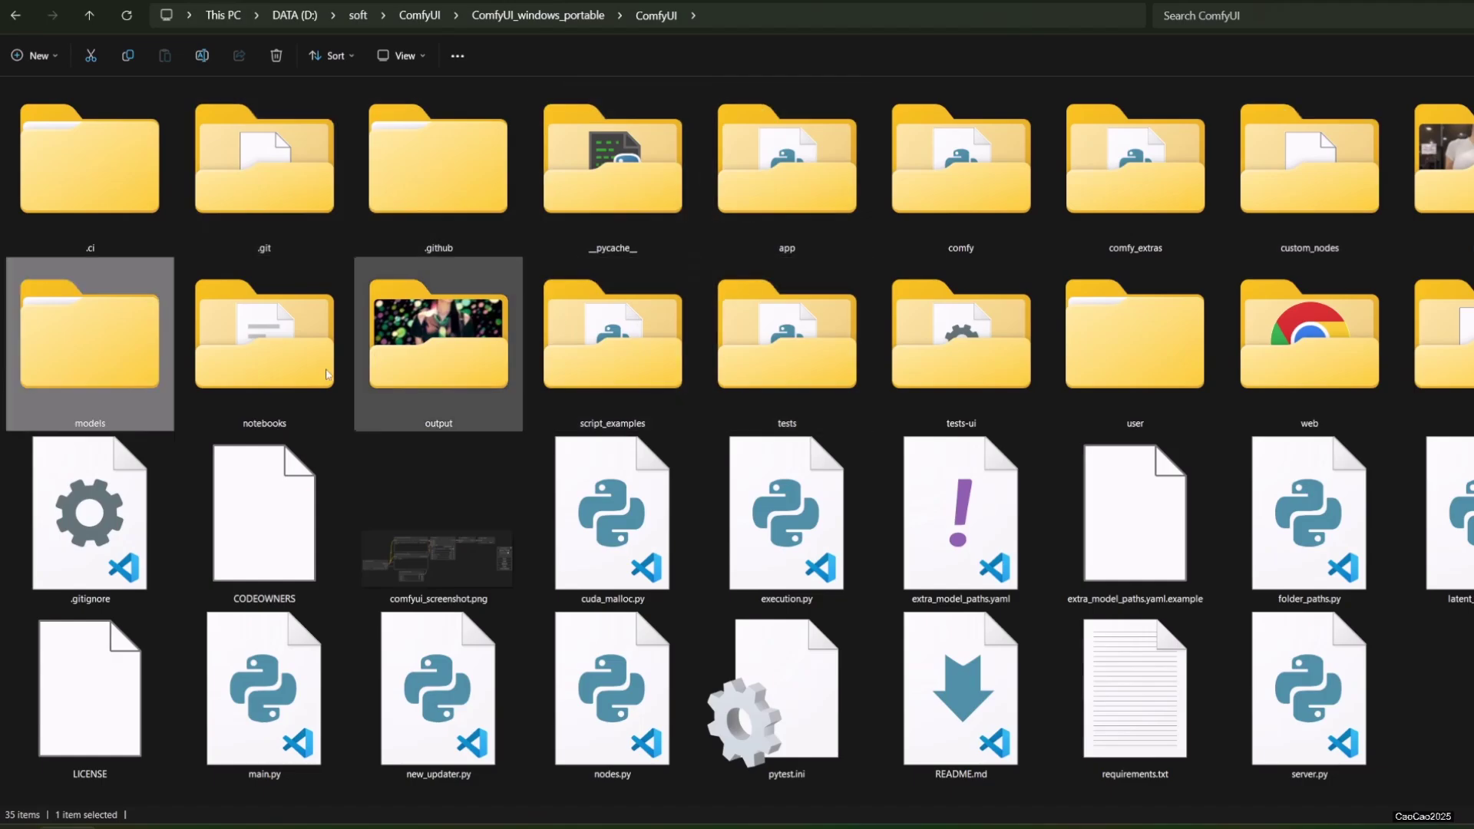
double_click(146, 286)
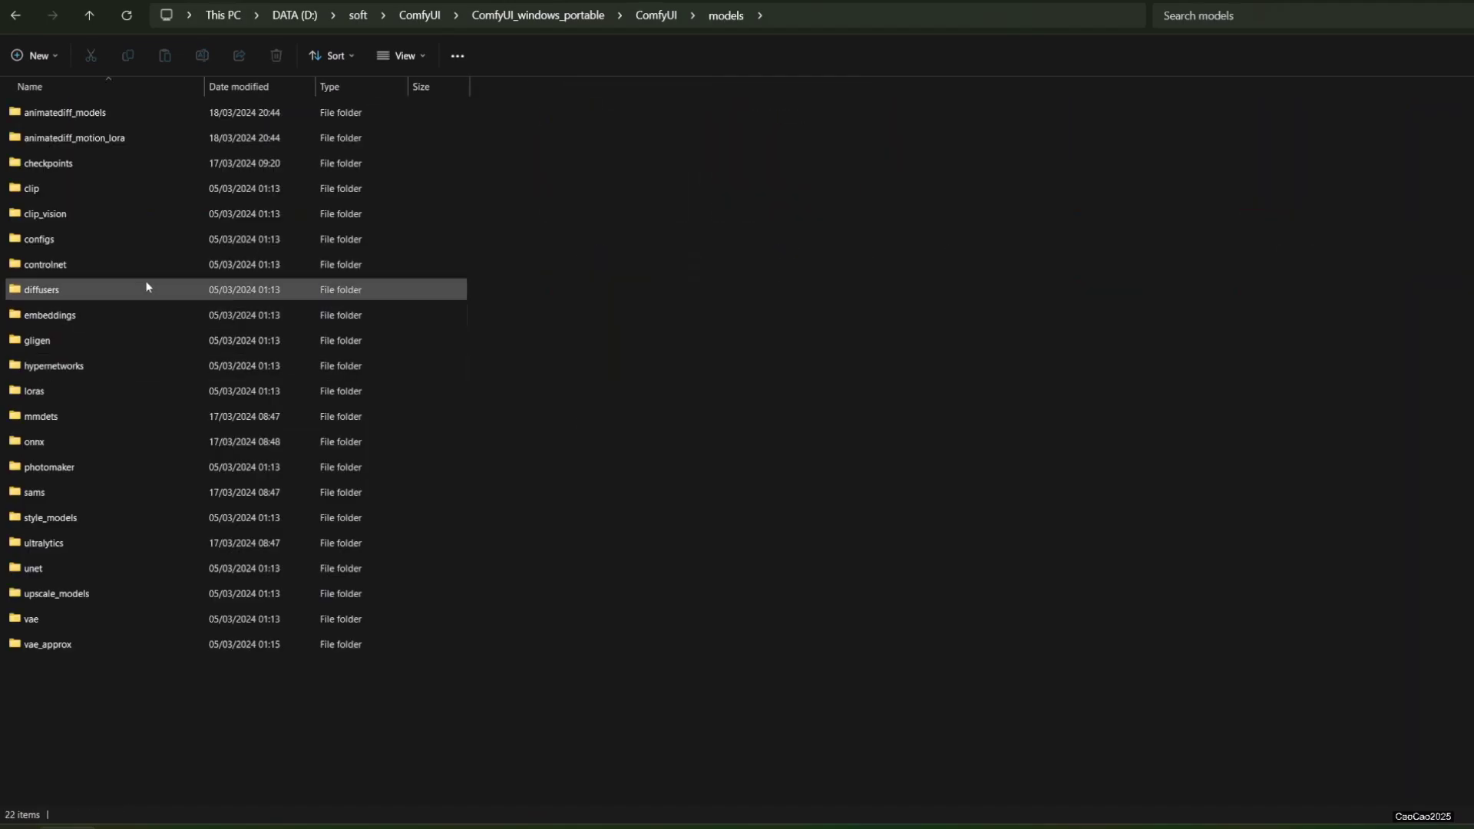
click(76, 192)
click(74, 213)
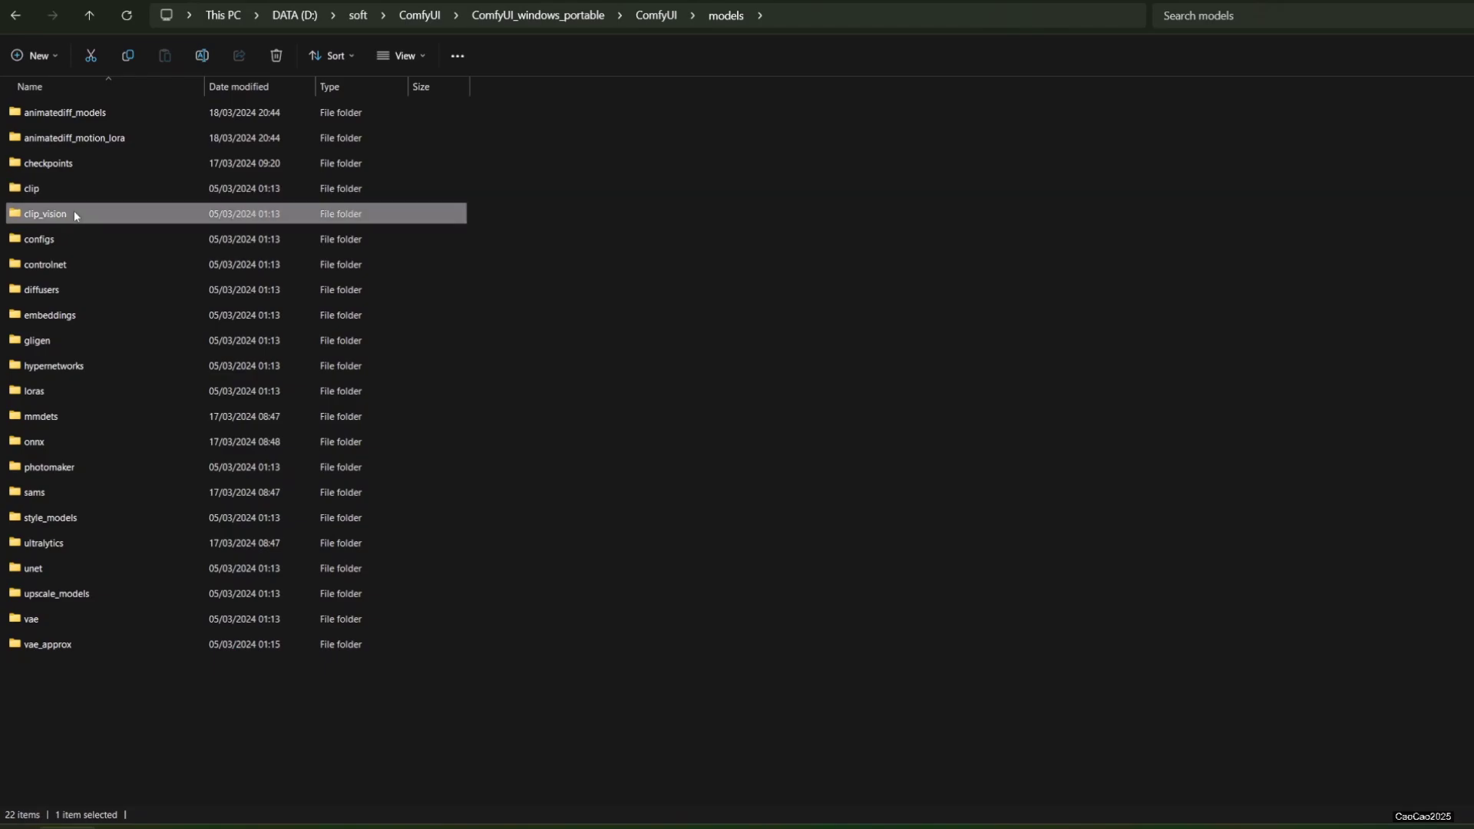
double_click(74, 211)
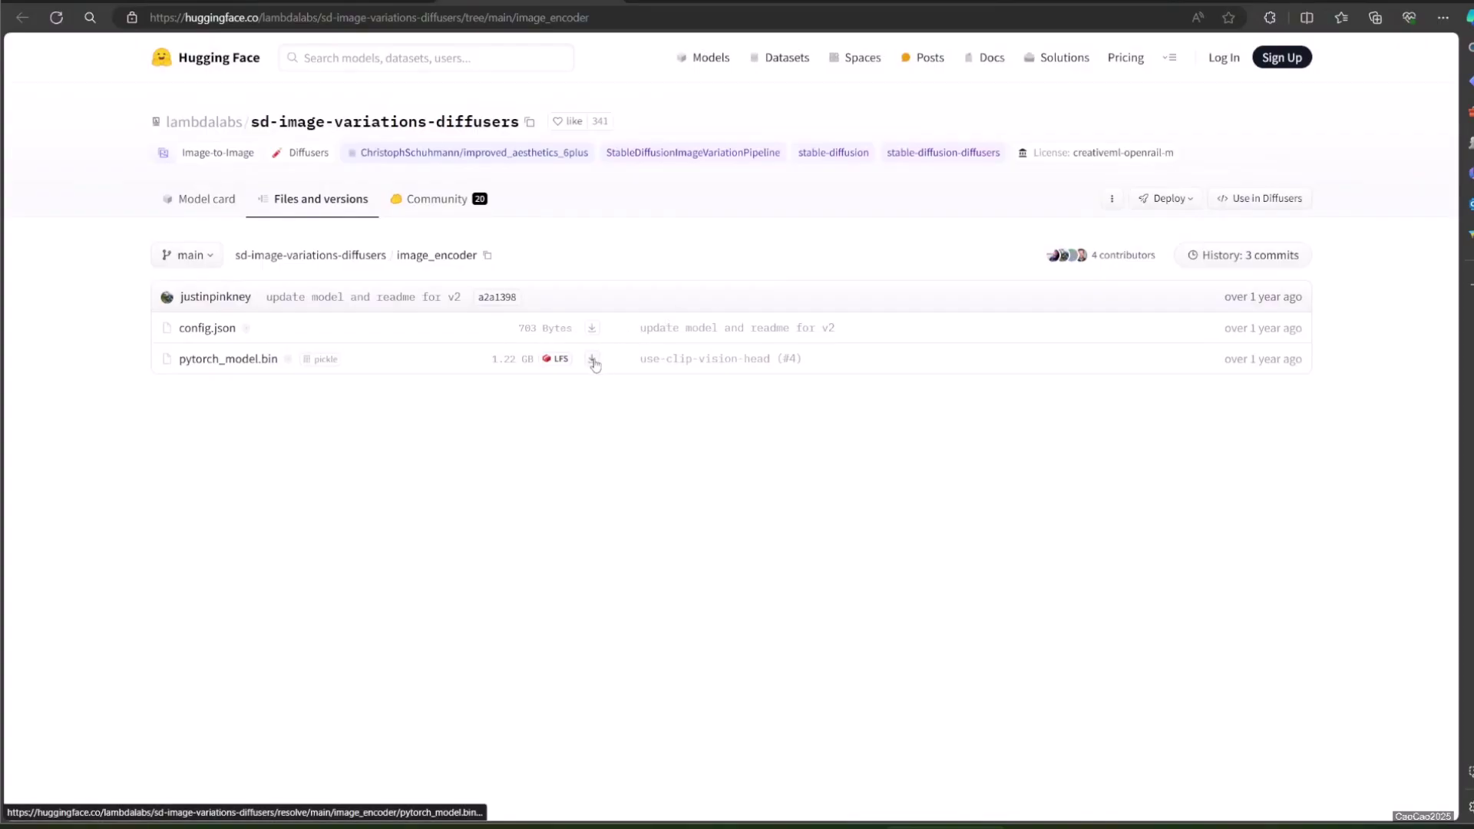
Step: Save pytorch_model.bin into clip_vision, then download the AnimateAnyone-Evolved repository as a ZIP
click(593, 362)
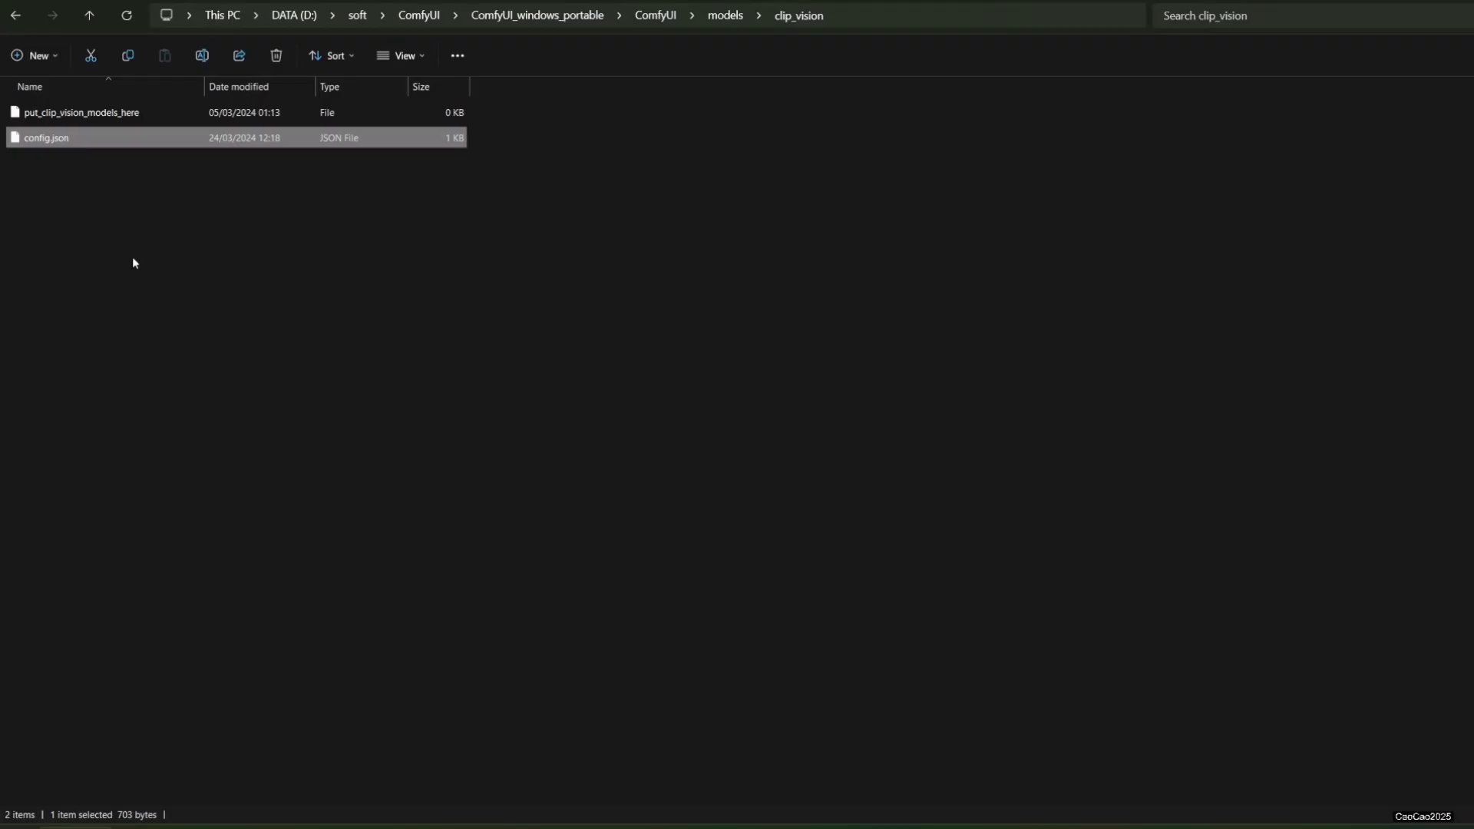
click(77, 163)
click(76, 164)
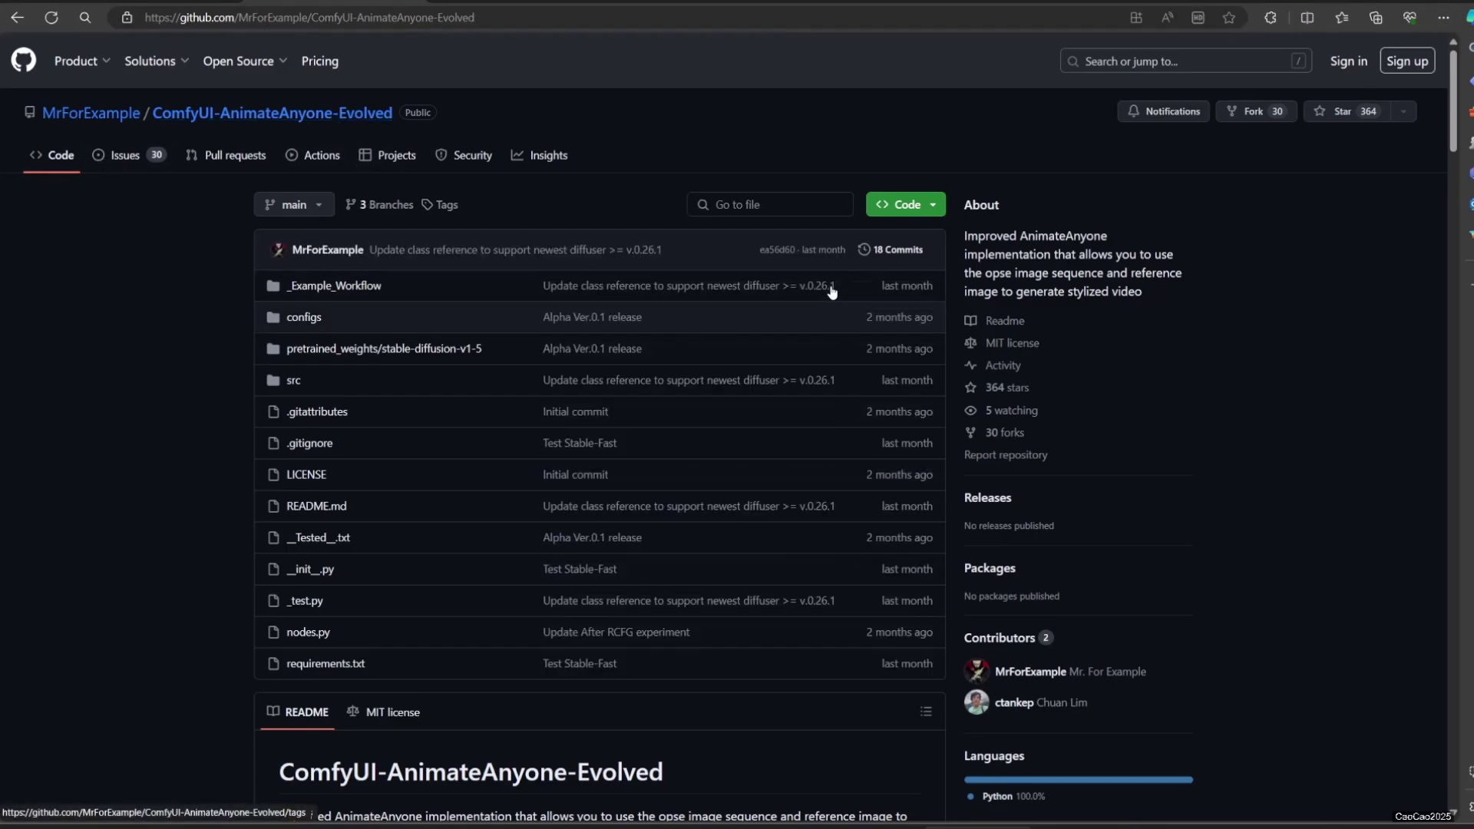
click(930, 204)
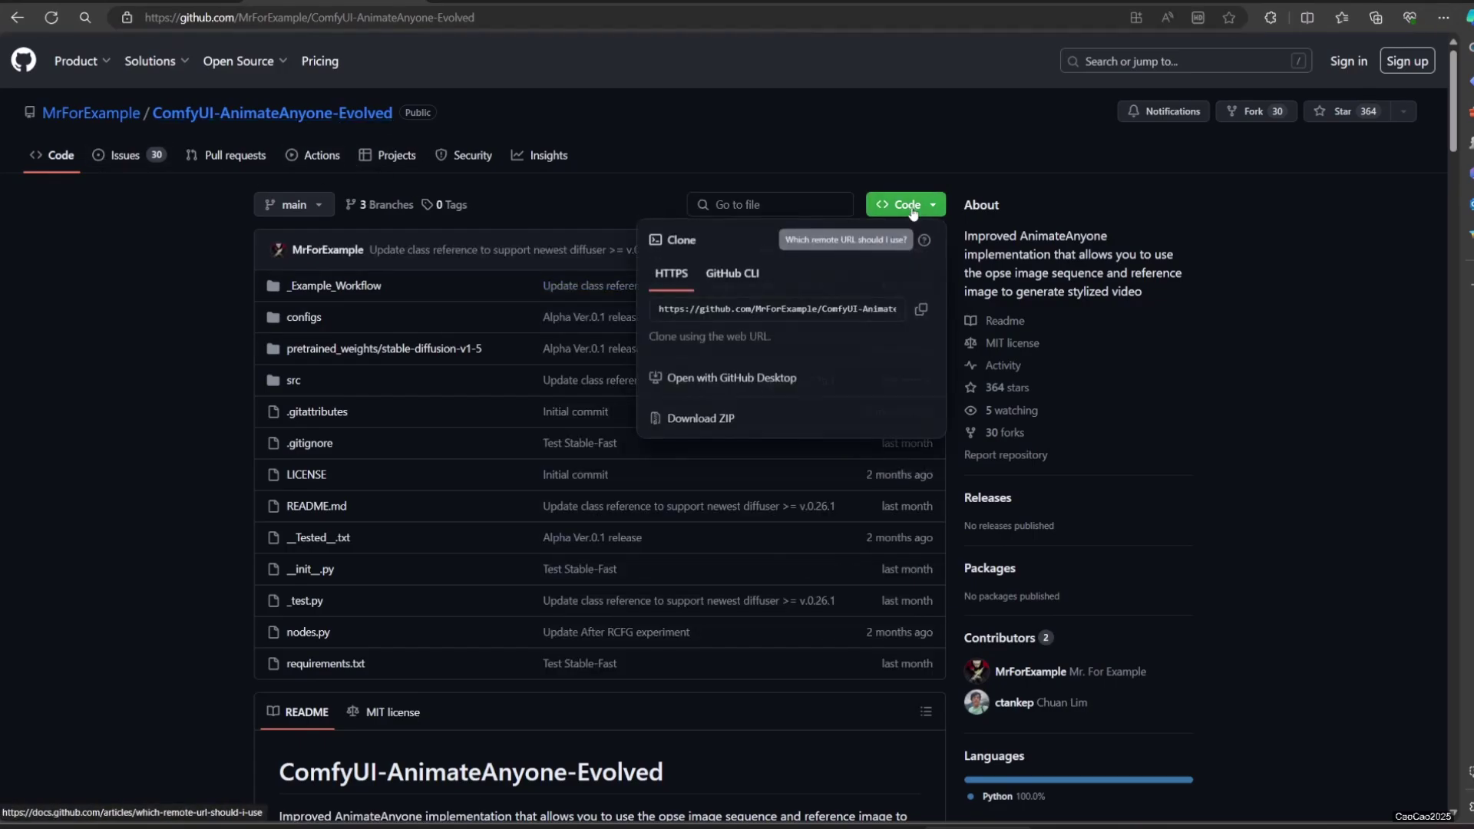
click(714, 420)
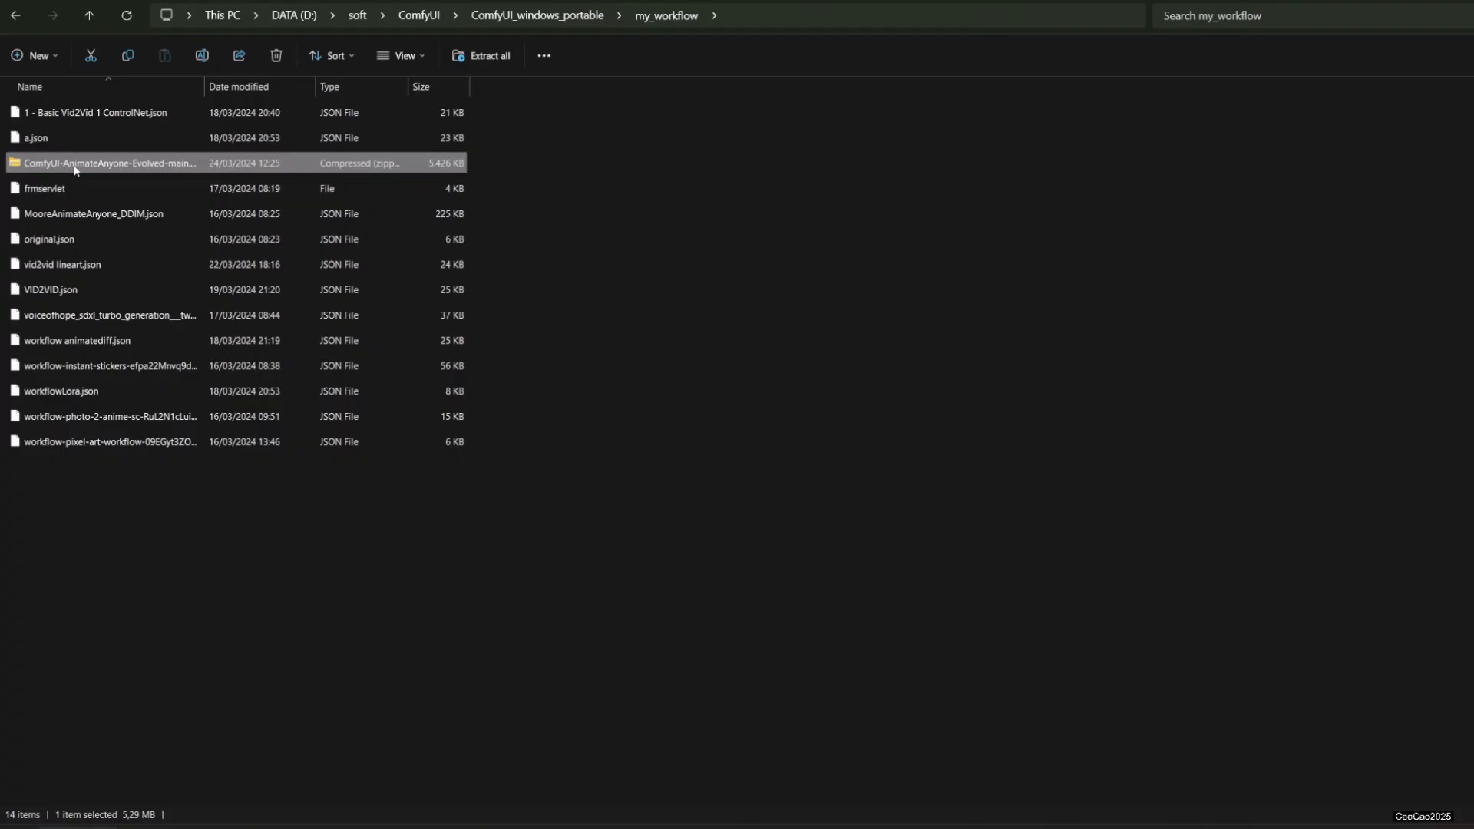
Step: Extract the ZIP with 7-Zip to ComfyUI-AnimateAnyone-Evolved-main\ and open its _Example_Workflow folder
right_click(75, 167)
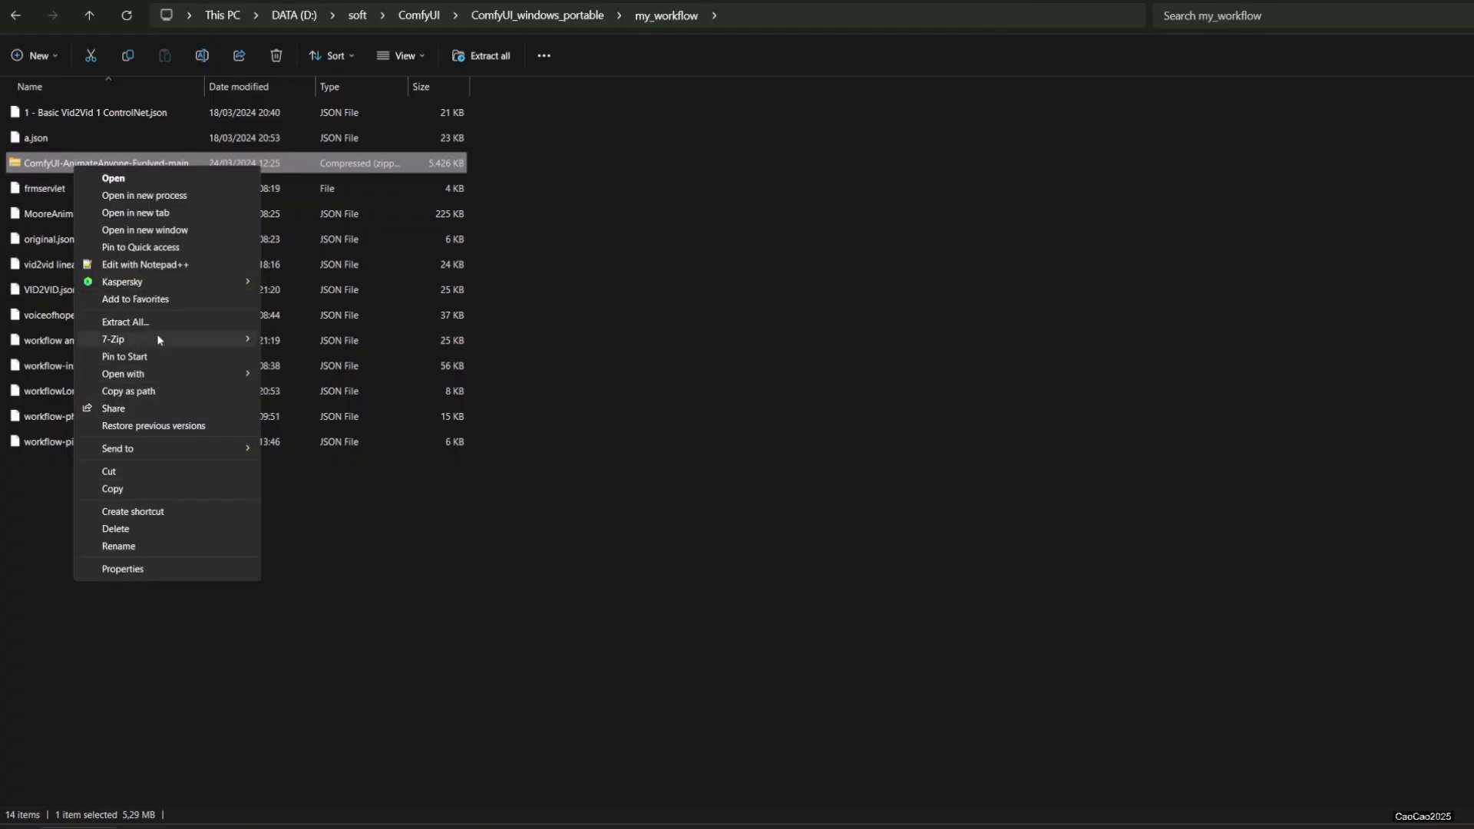
mouse_move(159, 340)
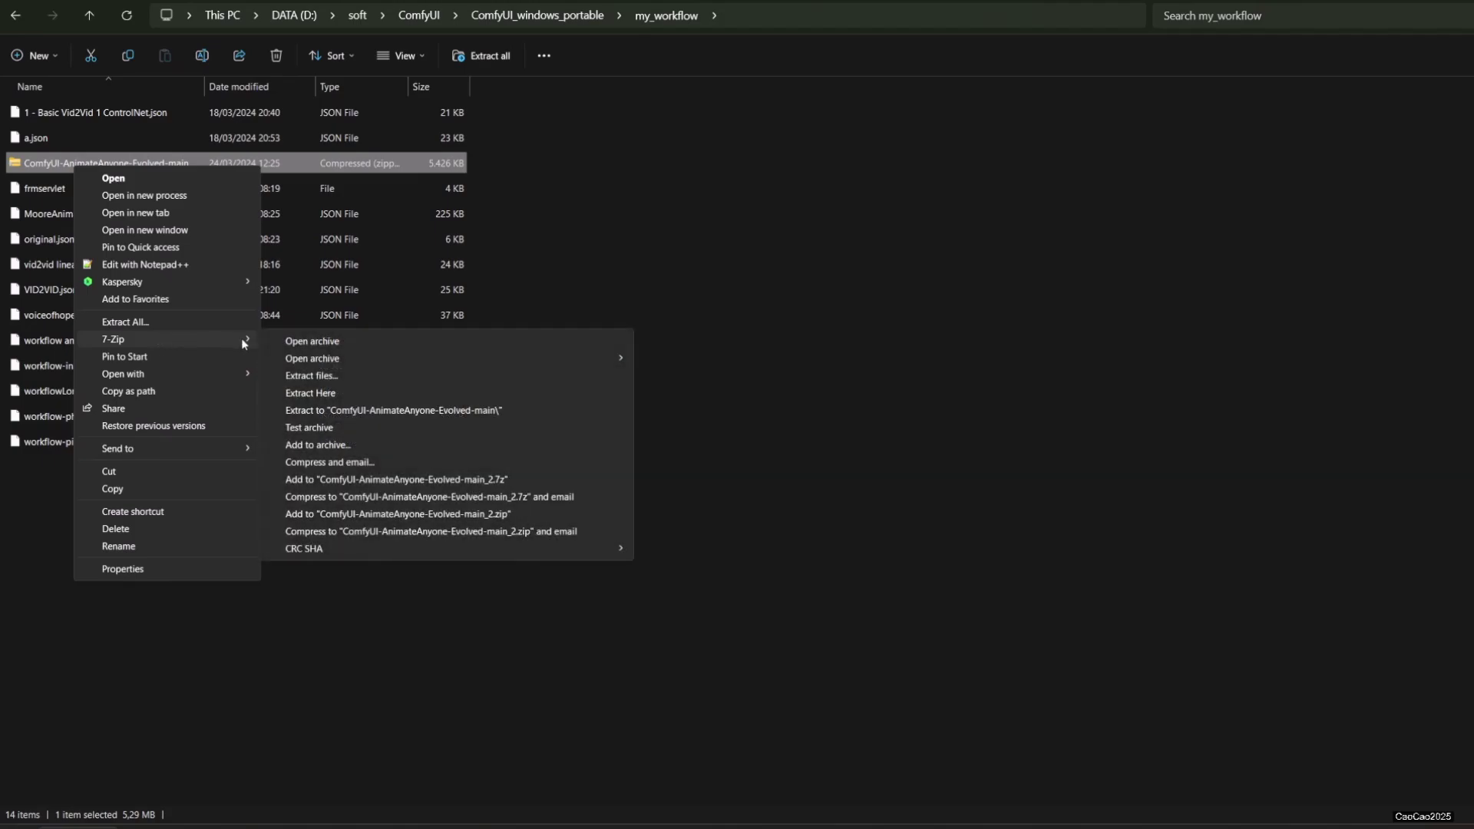
click(350, 412)
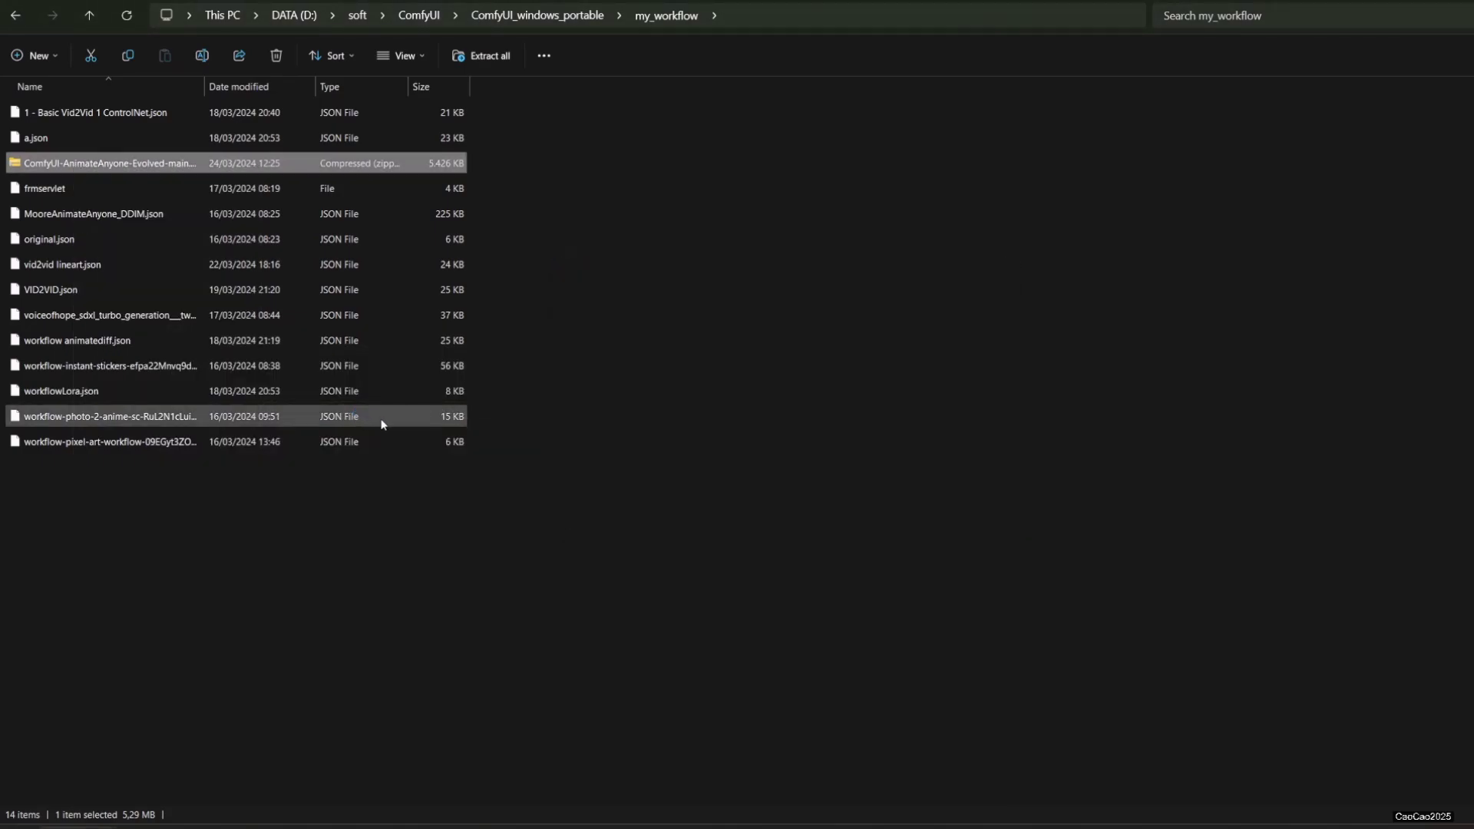
double_click(46, 468)
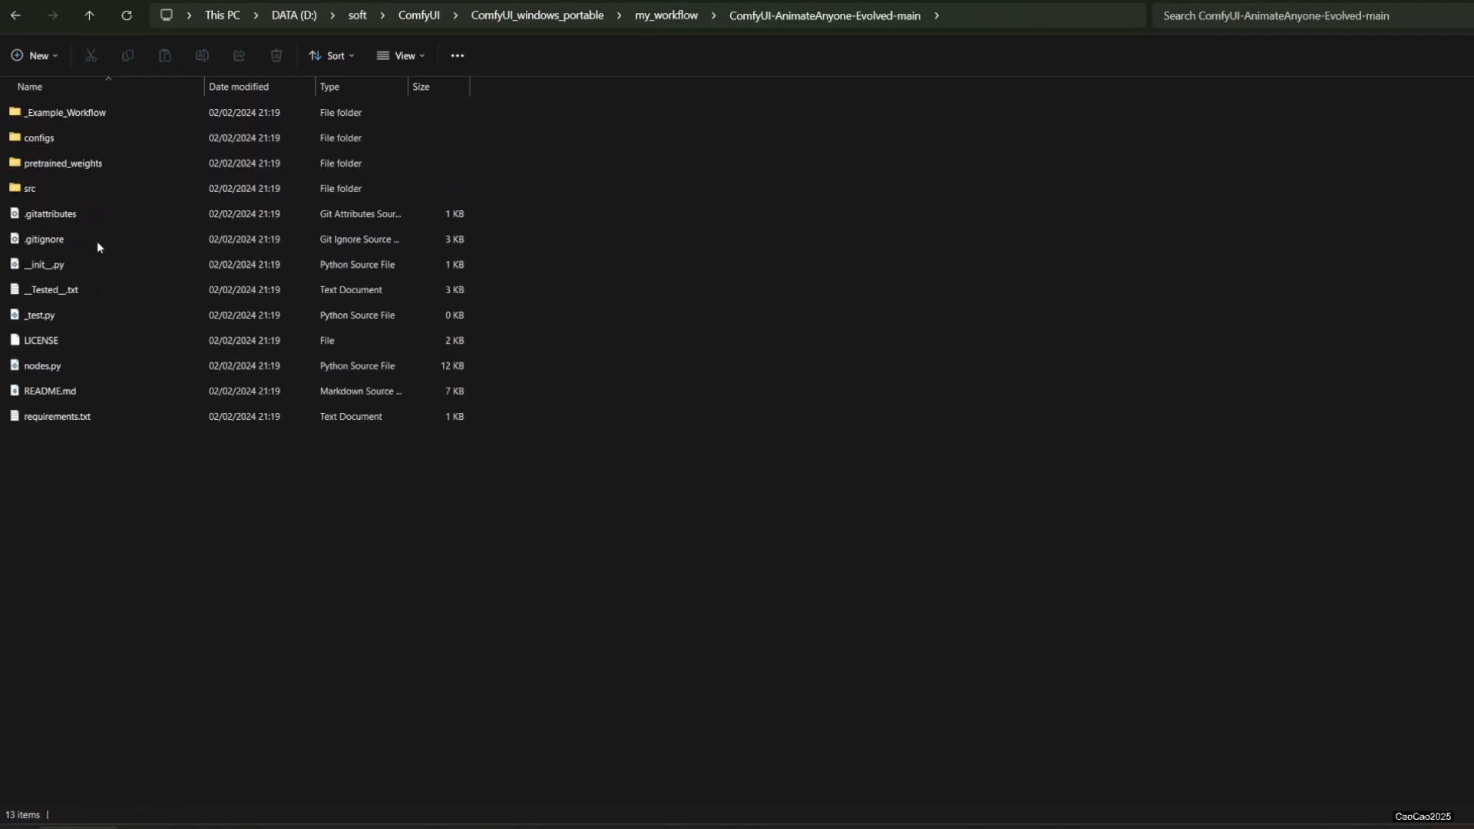
double_click(83, 114)
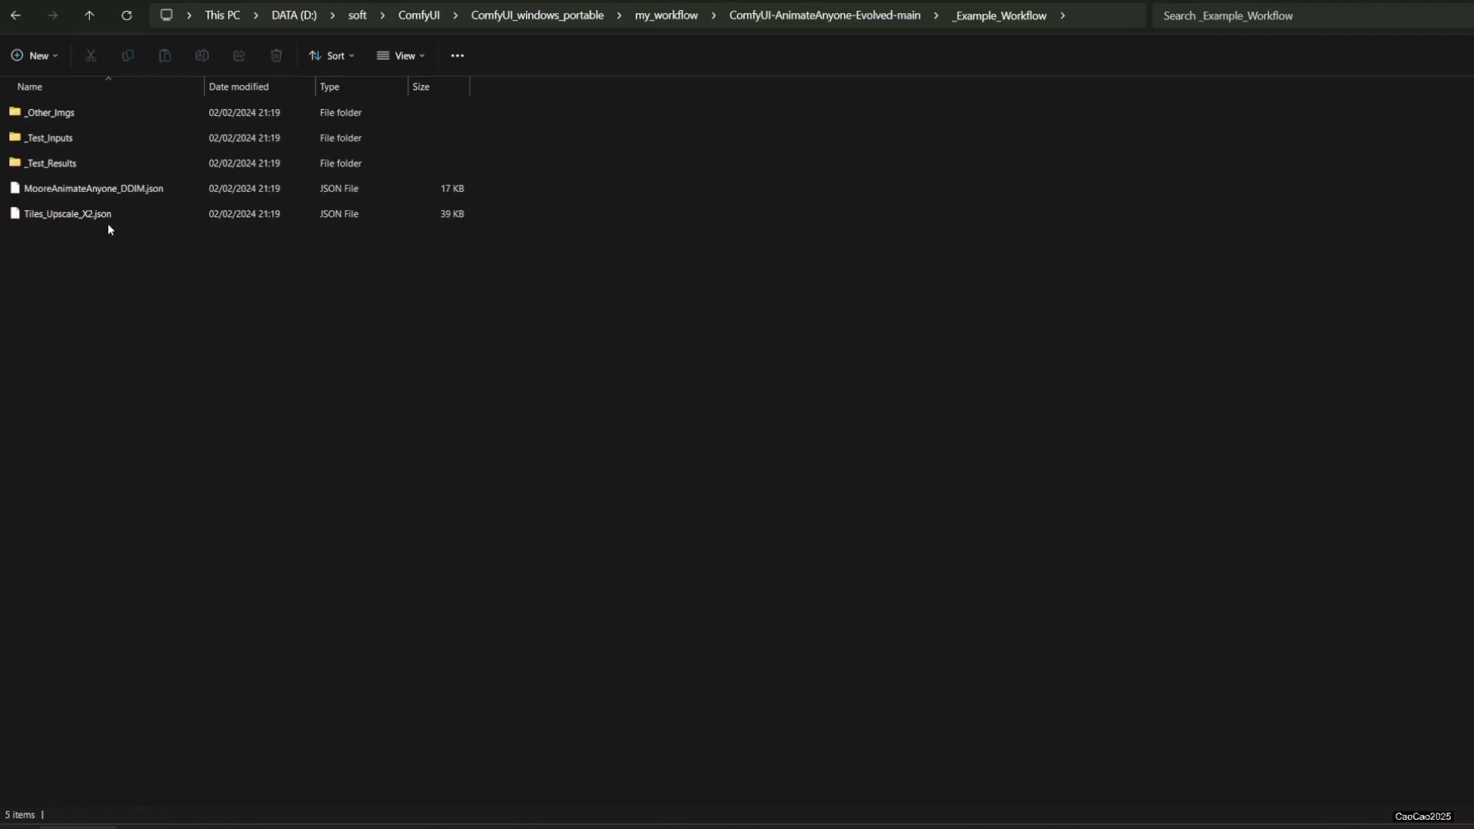
Step: Load MooreAnimateAnyone_DDIM.json from ComfyUI-AnimateAnyone-Evolved-main\_Example_Workflow into the canvas
click(106, 194)
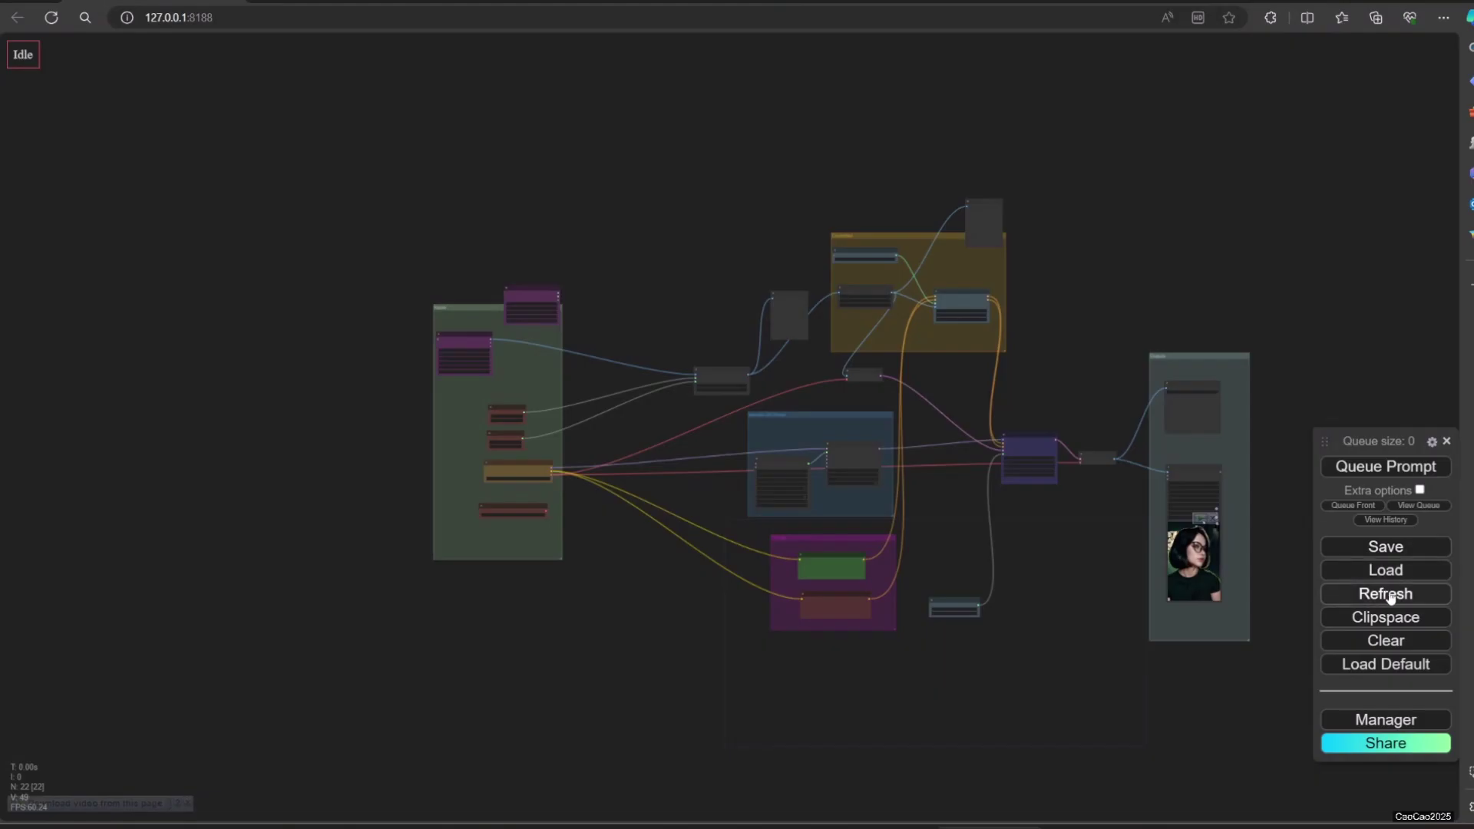
click(1386, 570)
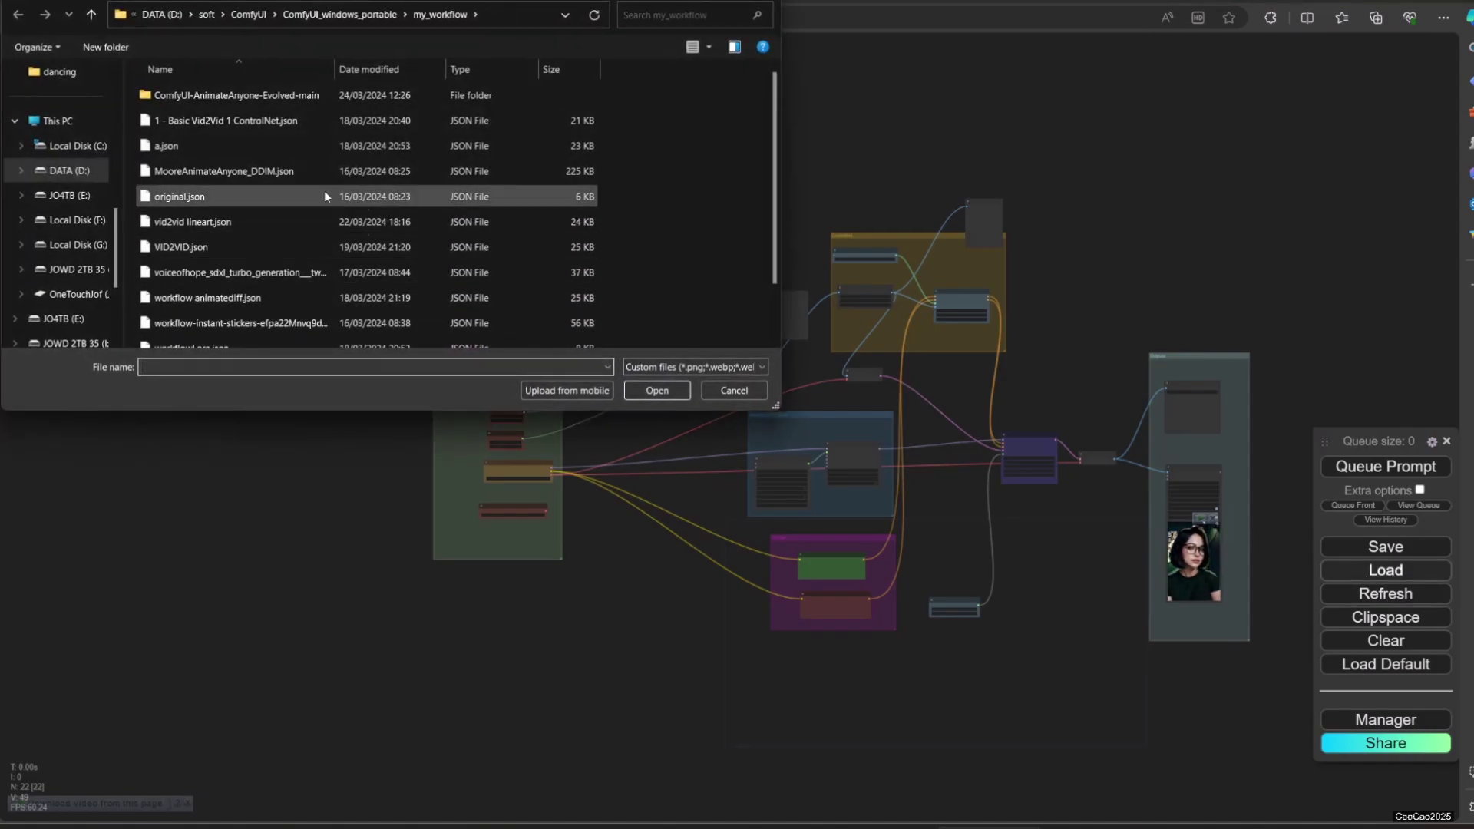
double_click(253, 98)
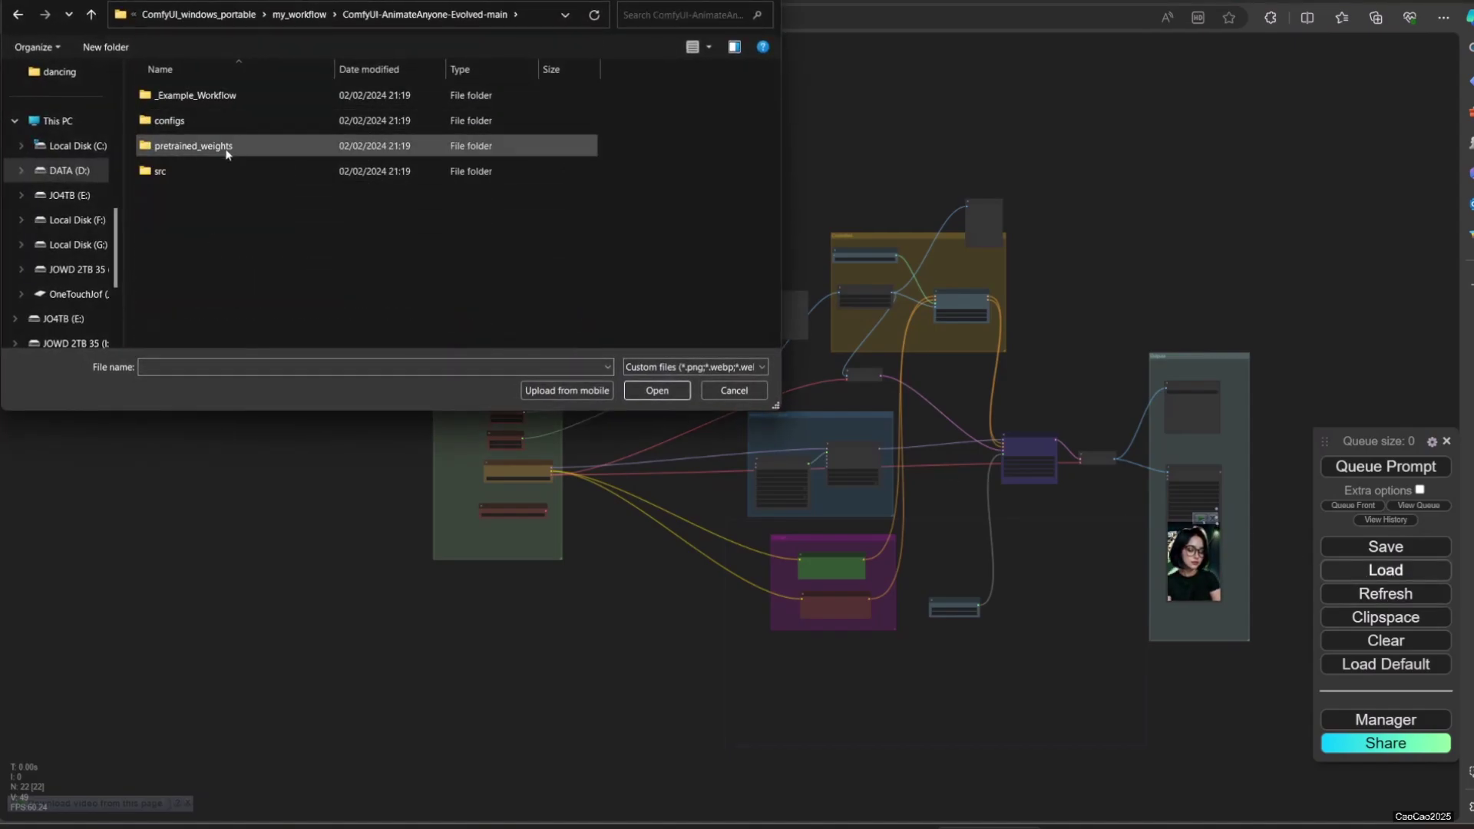
double_click(223, 96)
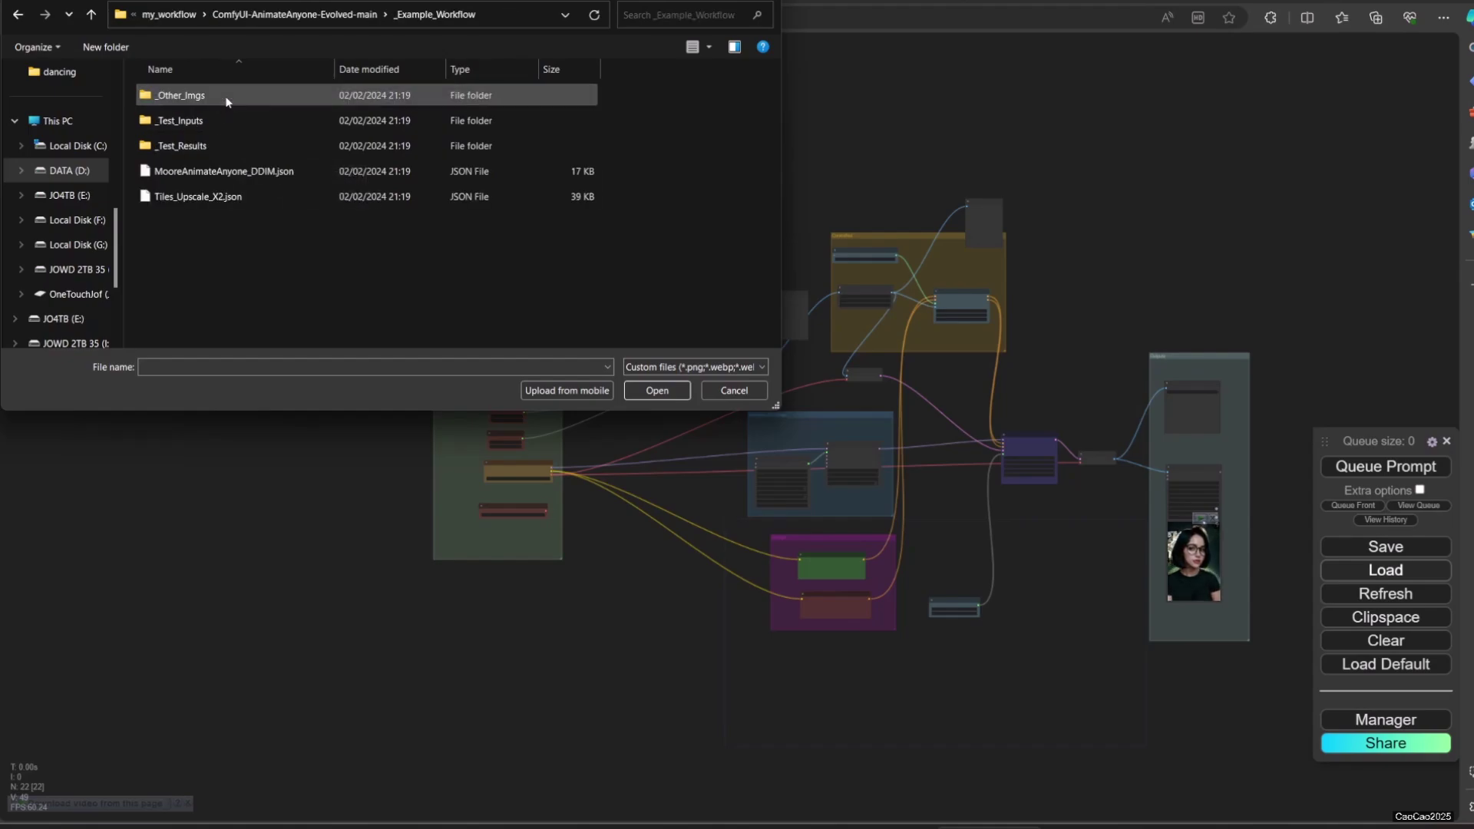
click(268, 178)
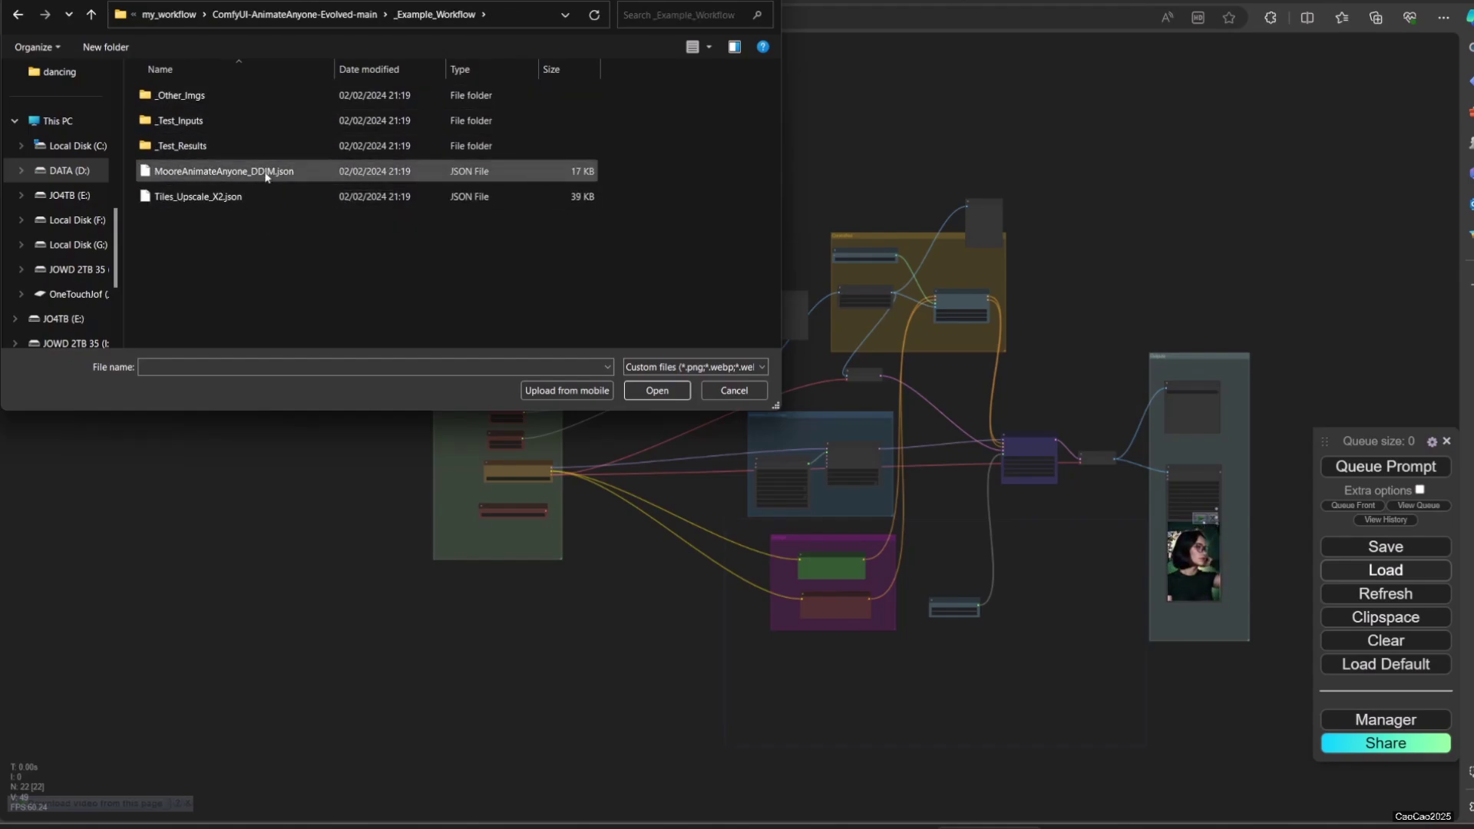
click(657, 391)
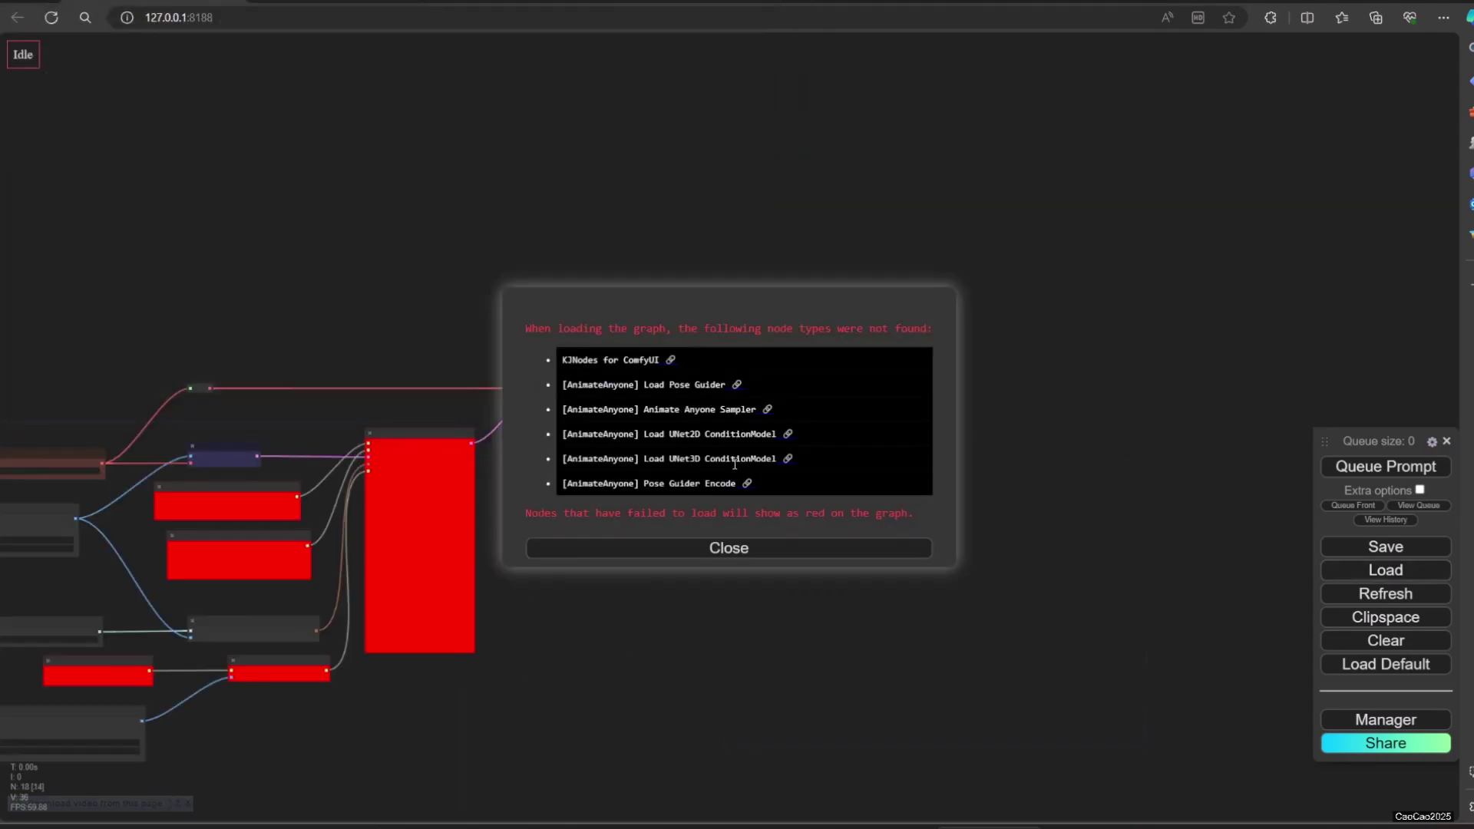
Step: Close the missing node types warning and survey the graph's red undefined AnimateAnyone nodes
click(707, 548)
scroll(739, 634, down, 2)
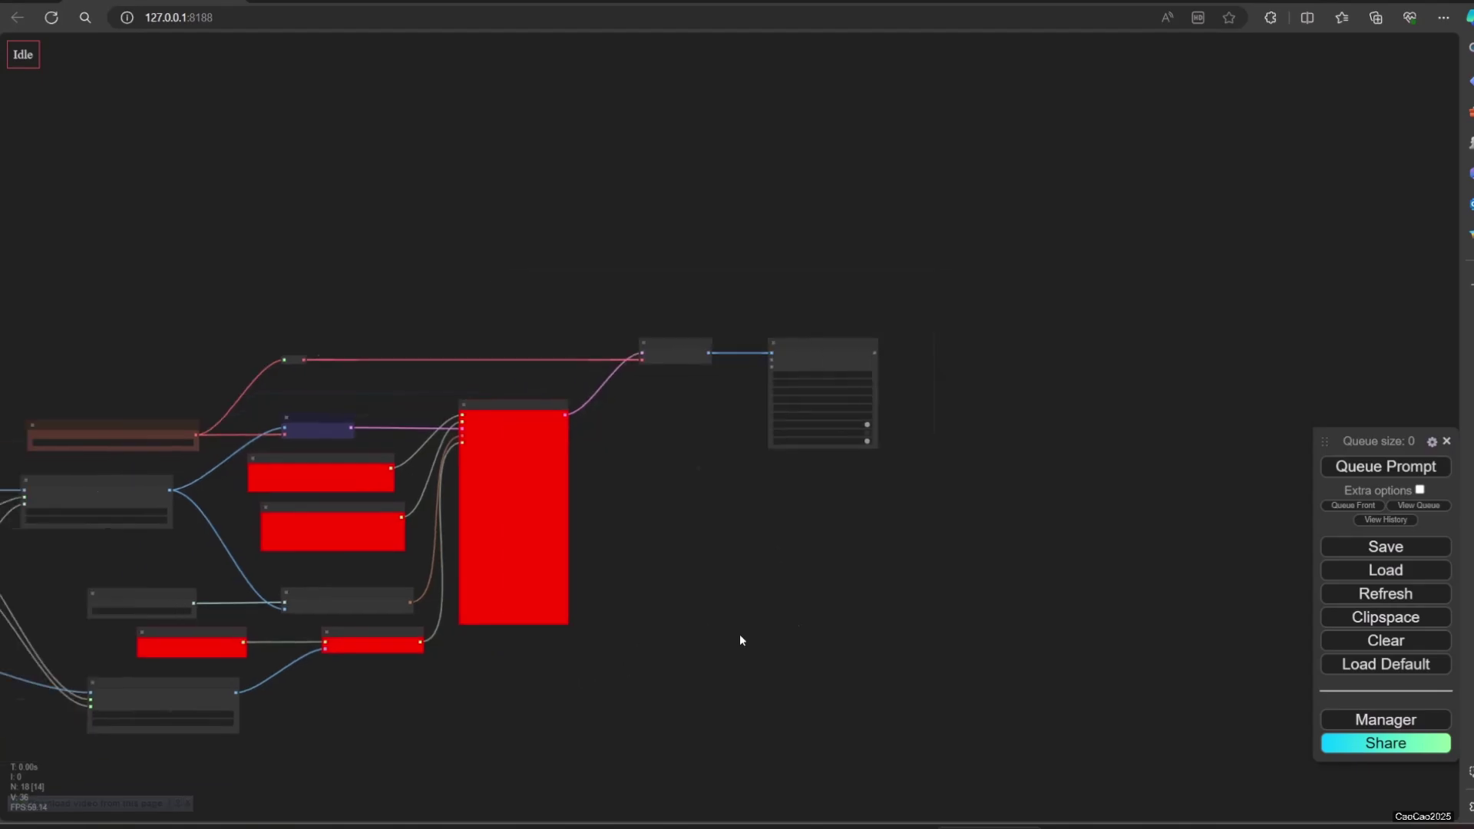
drag(739, 634, 957, 579)
scroll(747, 556, up, 2)
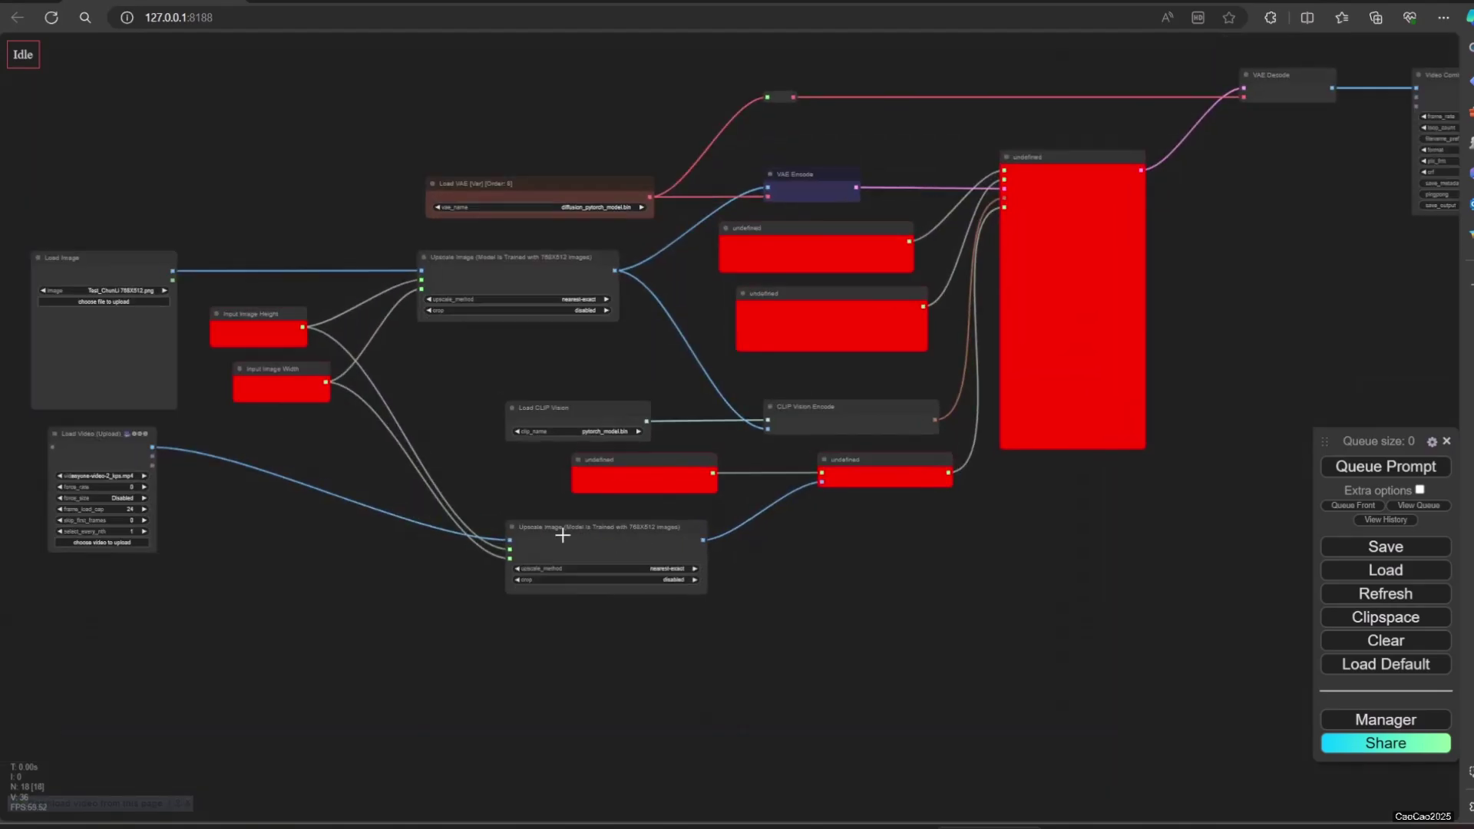
drag(346, 487, 396, 523)
scroll(421, 513, up, 2)
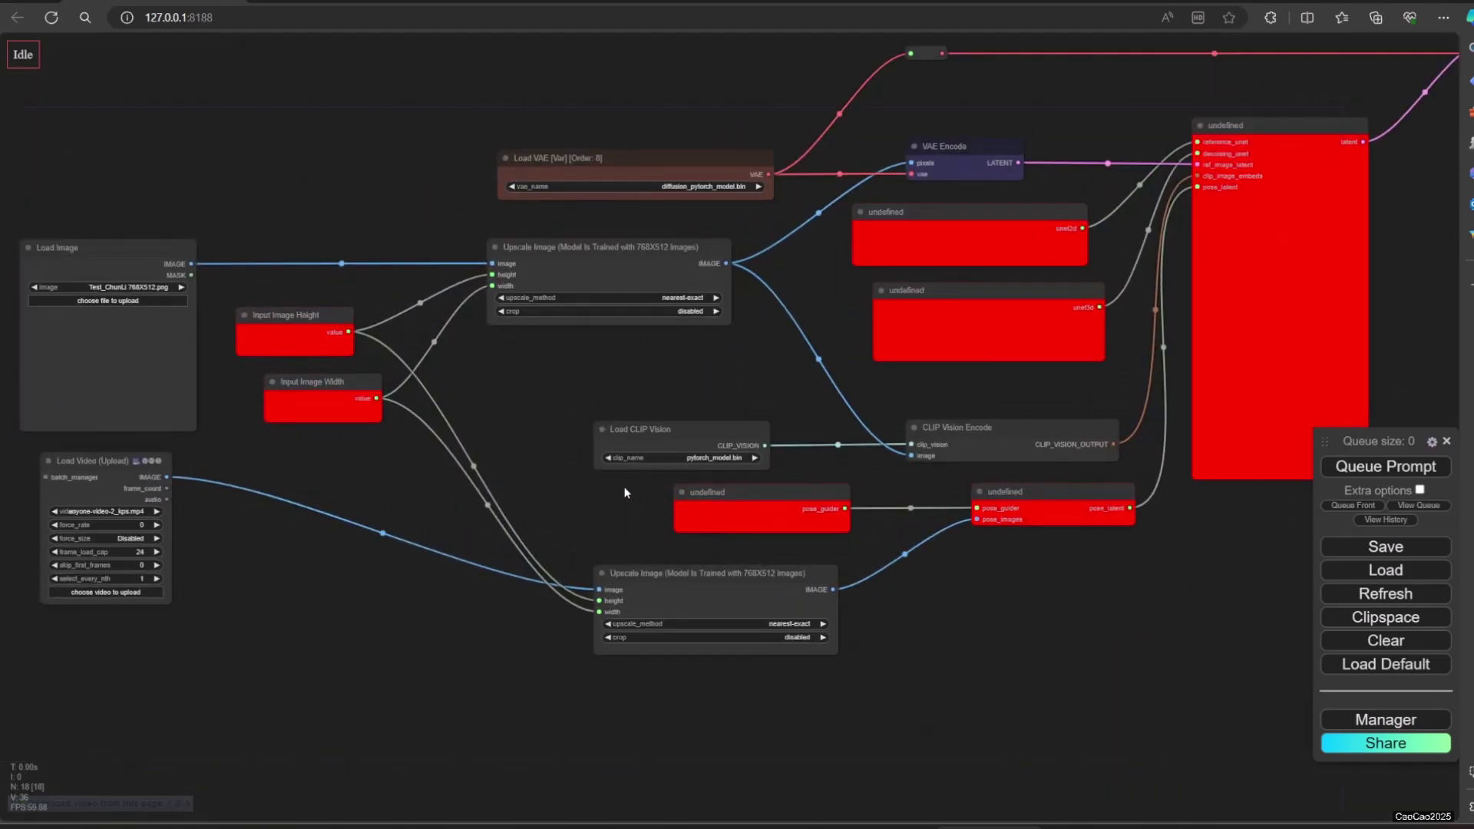
scroll(612, 479, up, 1)
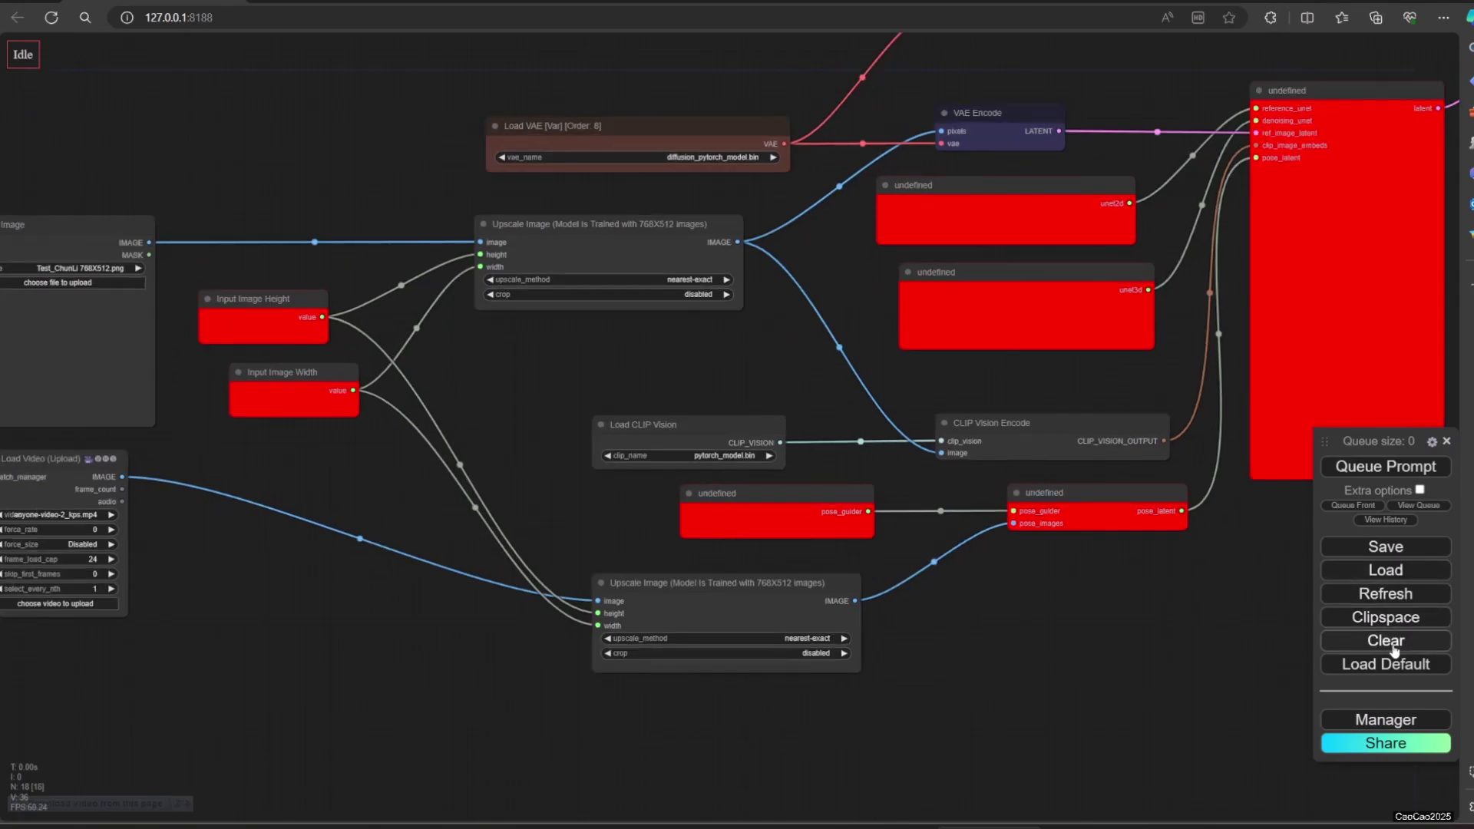
Step: Install the missing KJNodes and AnimateAnyone-Evolved packs via Install Missing Custom Nodes, then restart
click(1374, 720)
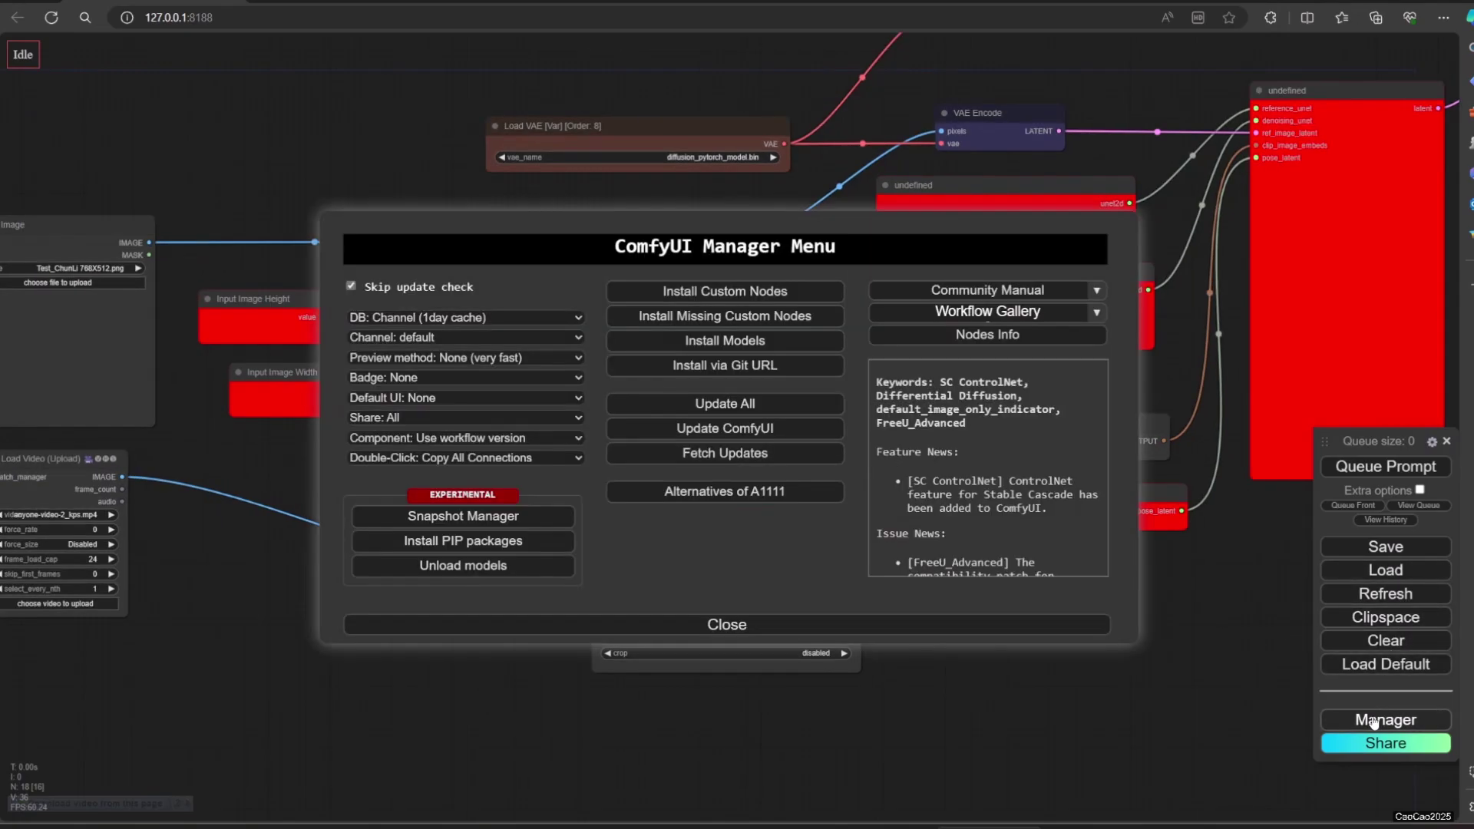
click(739, 315)
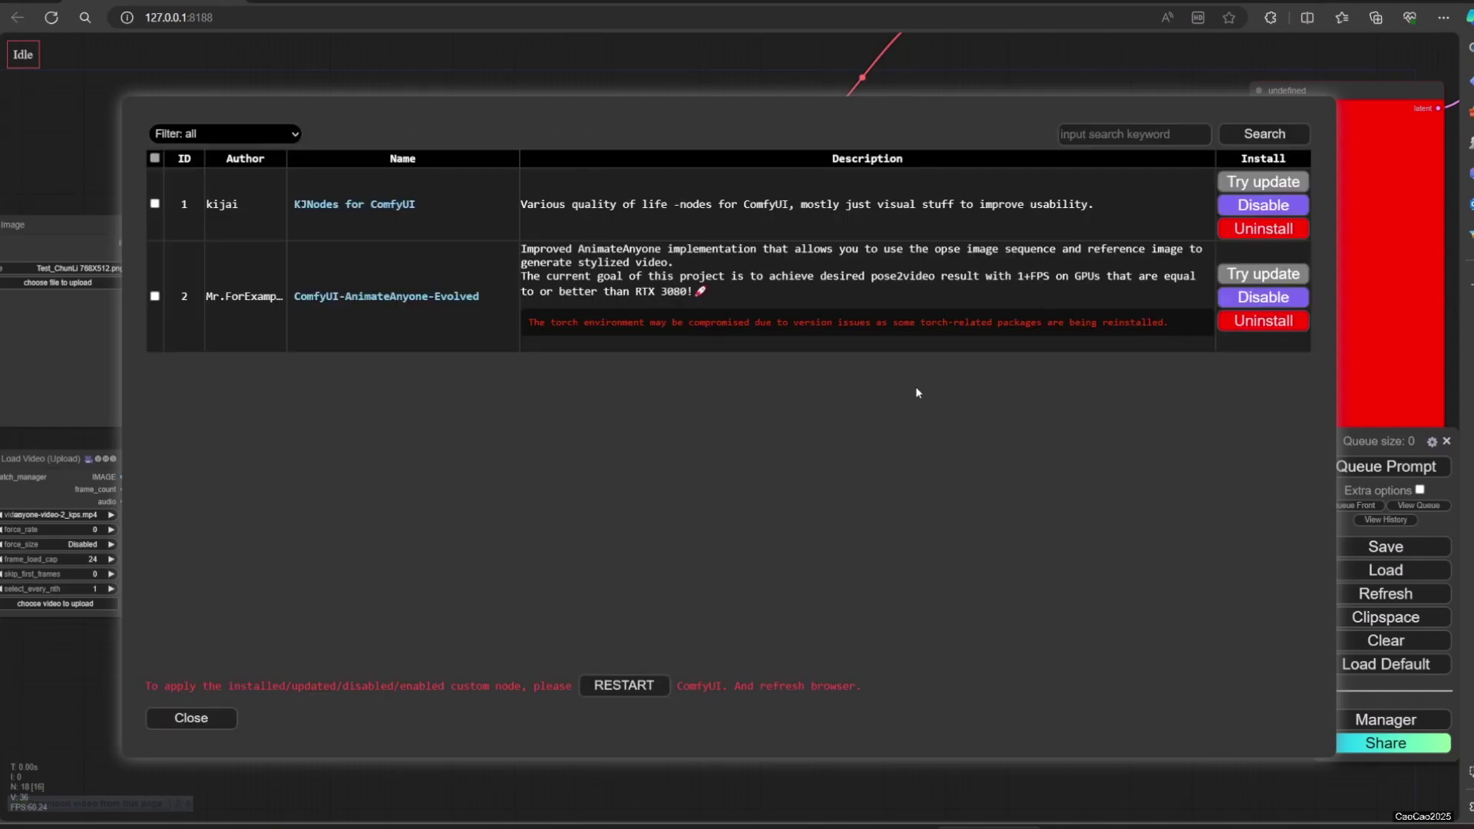
click(647, 680)
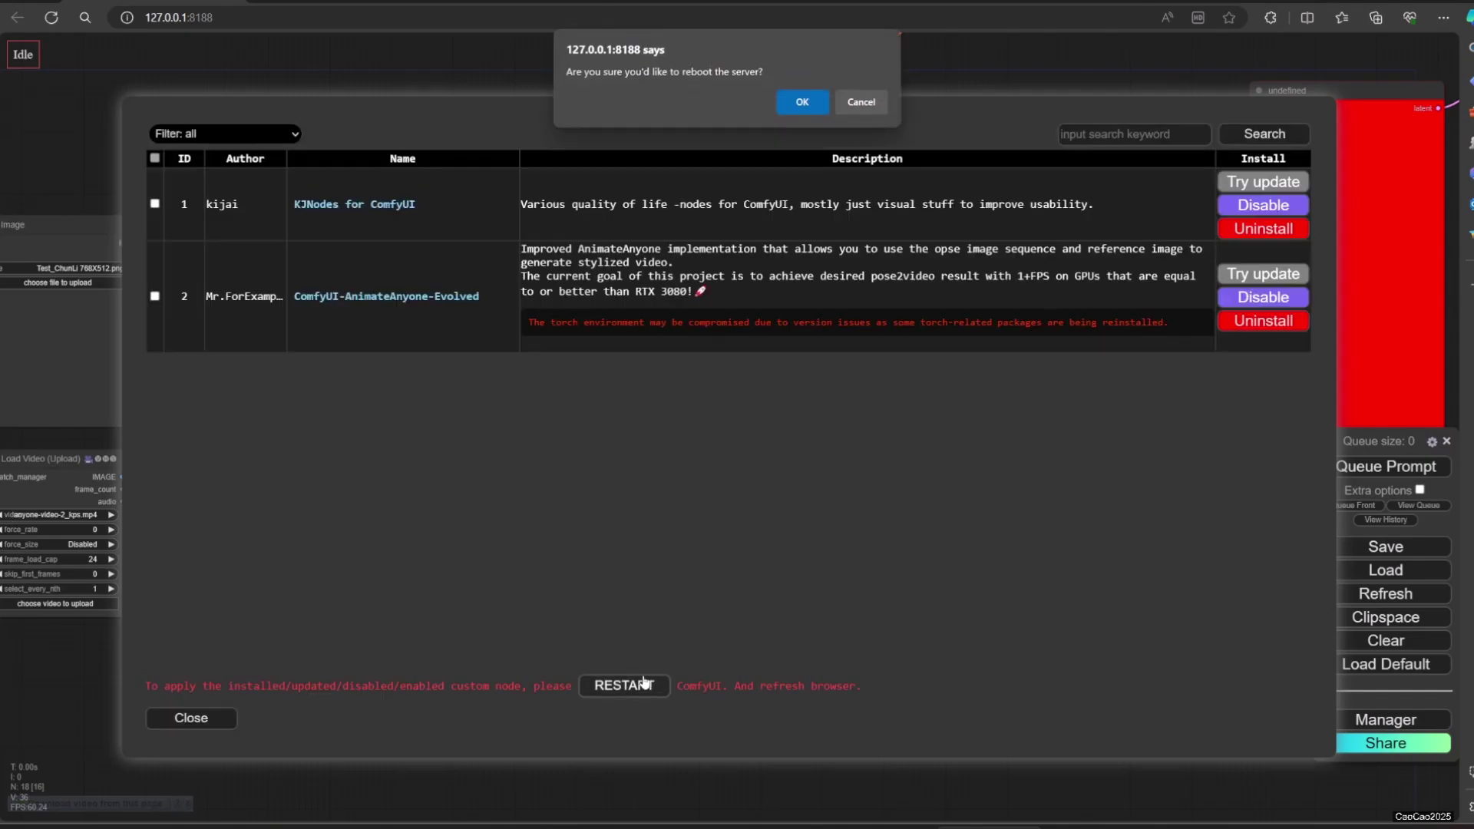
Step: Confirm the server reboot and load Test_ChunLi 768X512.png from _Test_Inputs as the reference image
click(801, 103)
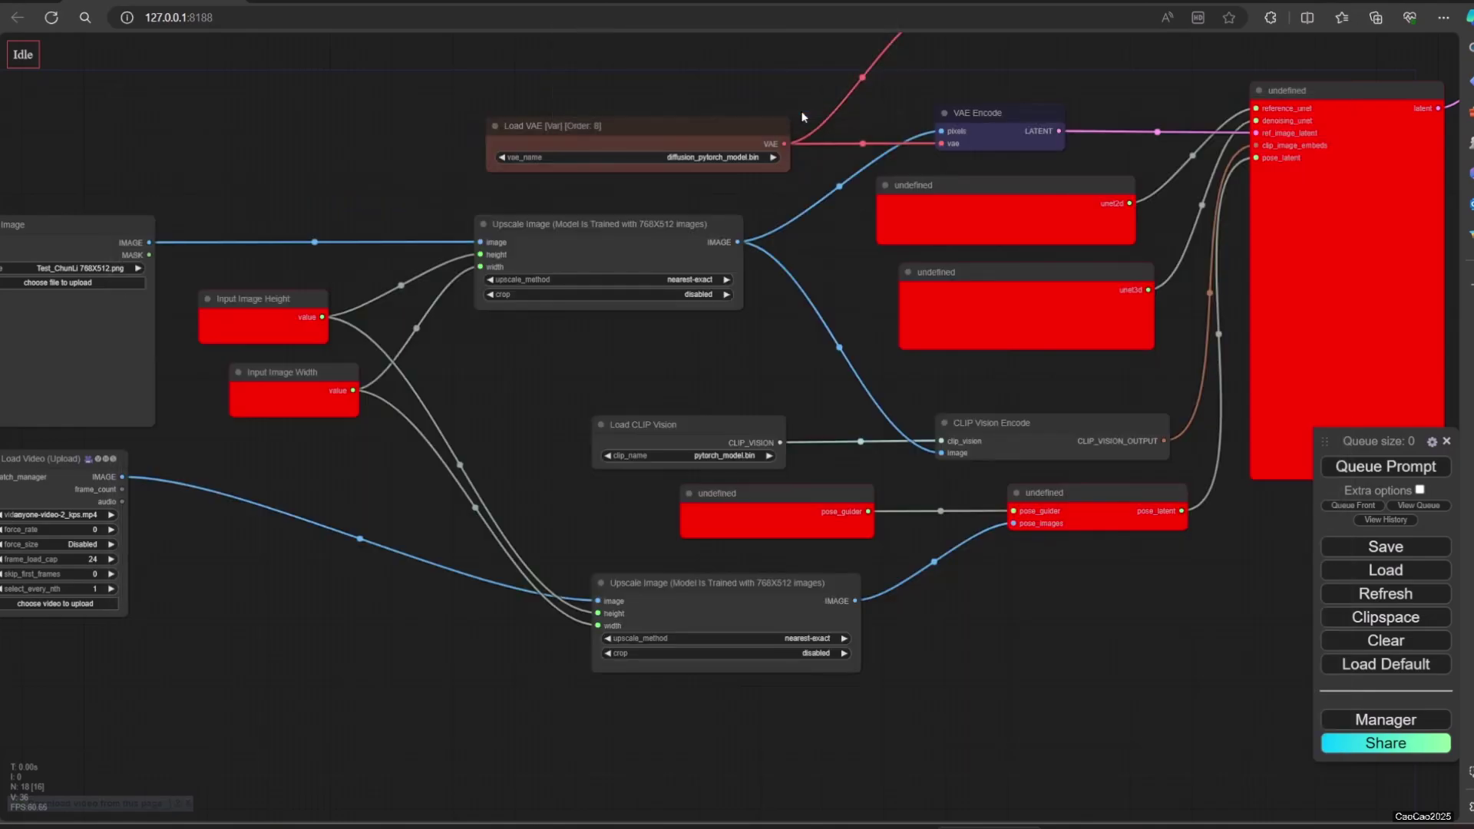
drag(711, 671, 960, 635)
scroll(860, 628, up, 5)
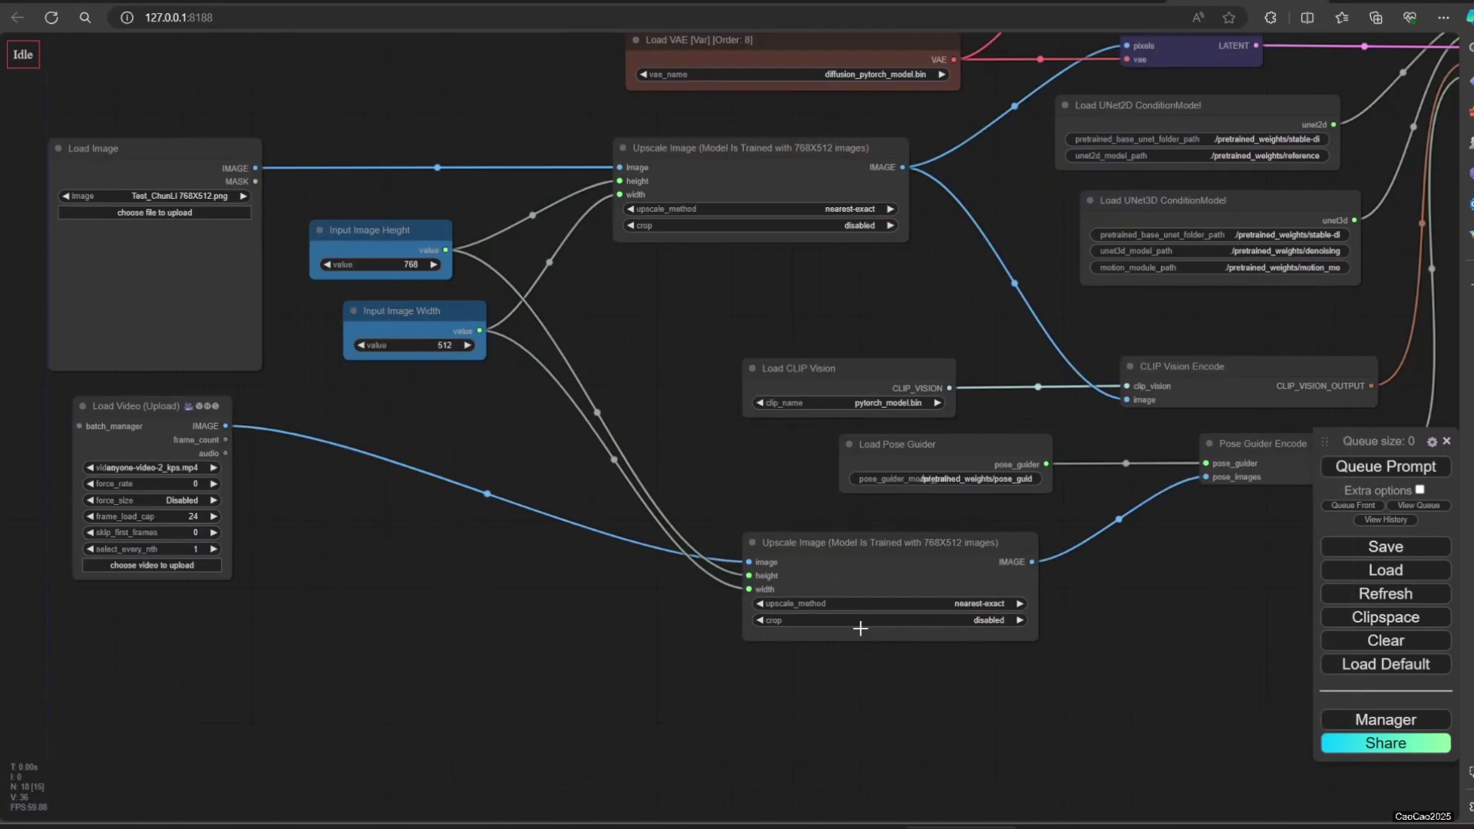
scroll(859, 628, up, 1)
scroll(629, 351, down, 3)
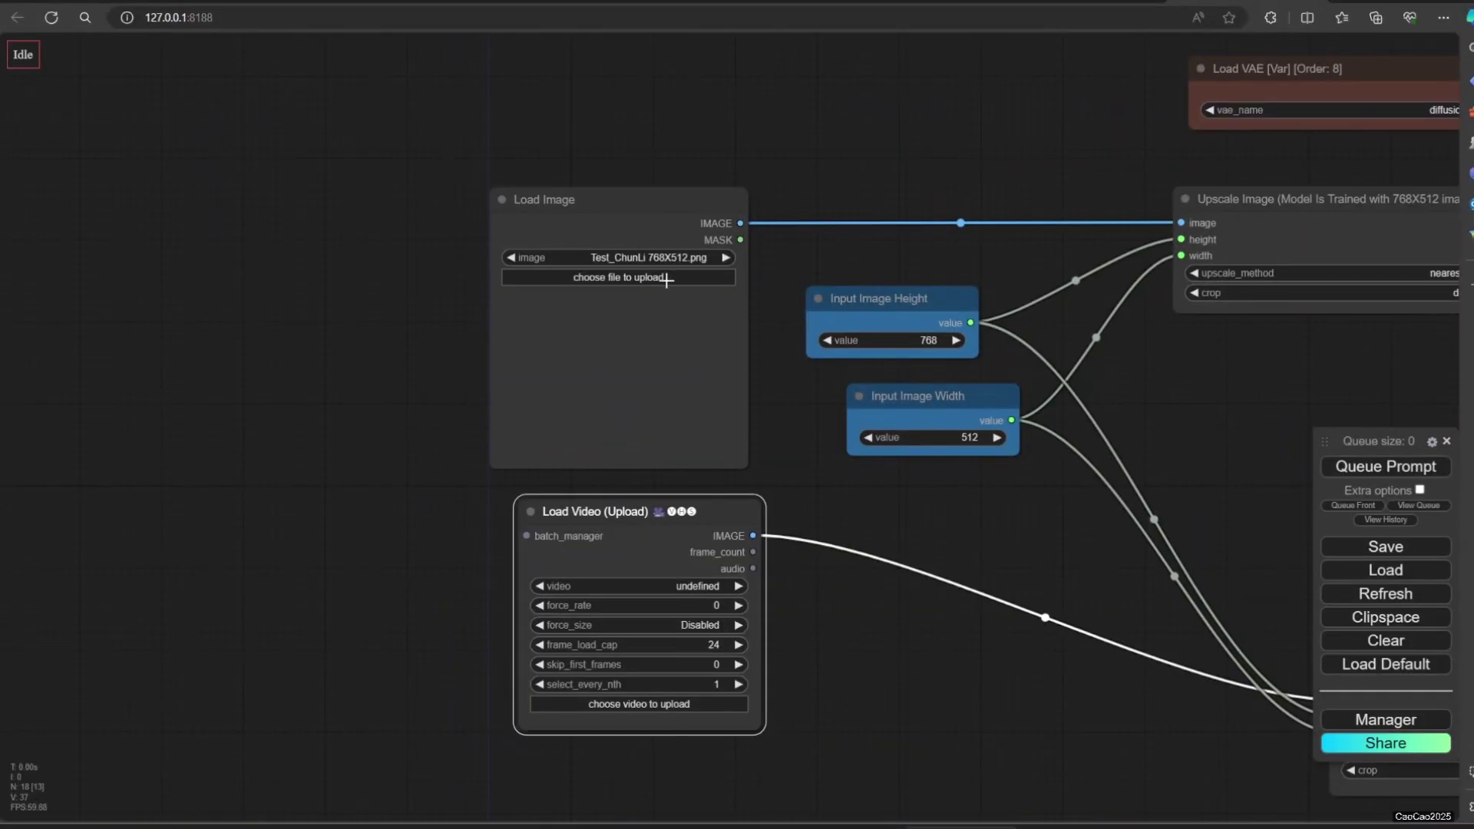
click(666, 278)
double_click(184, 120)
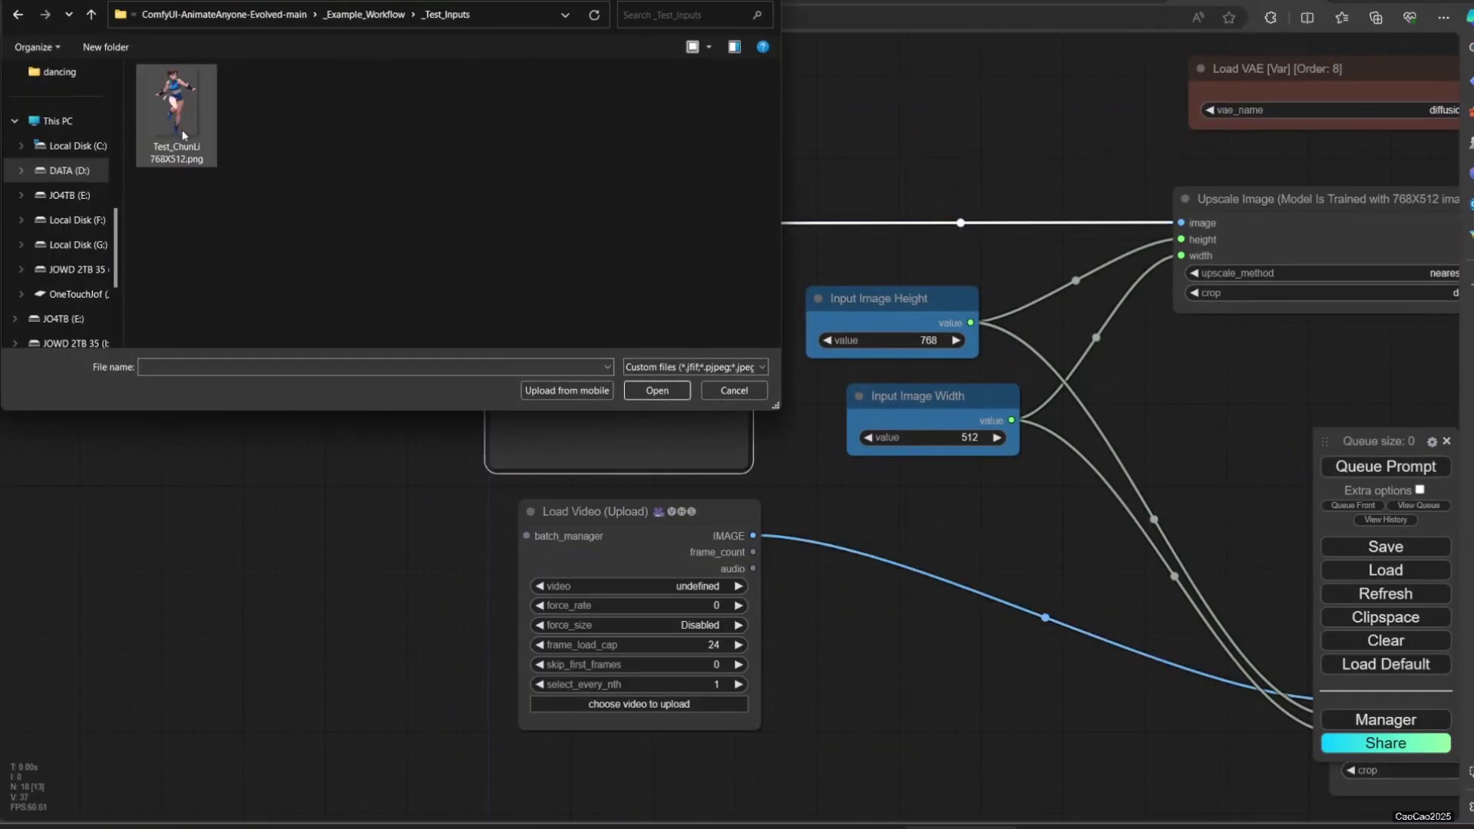
double_click(184, 134)
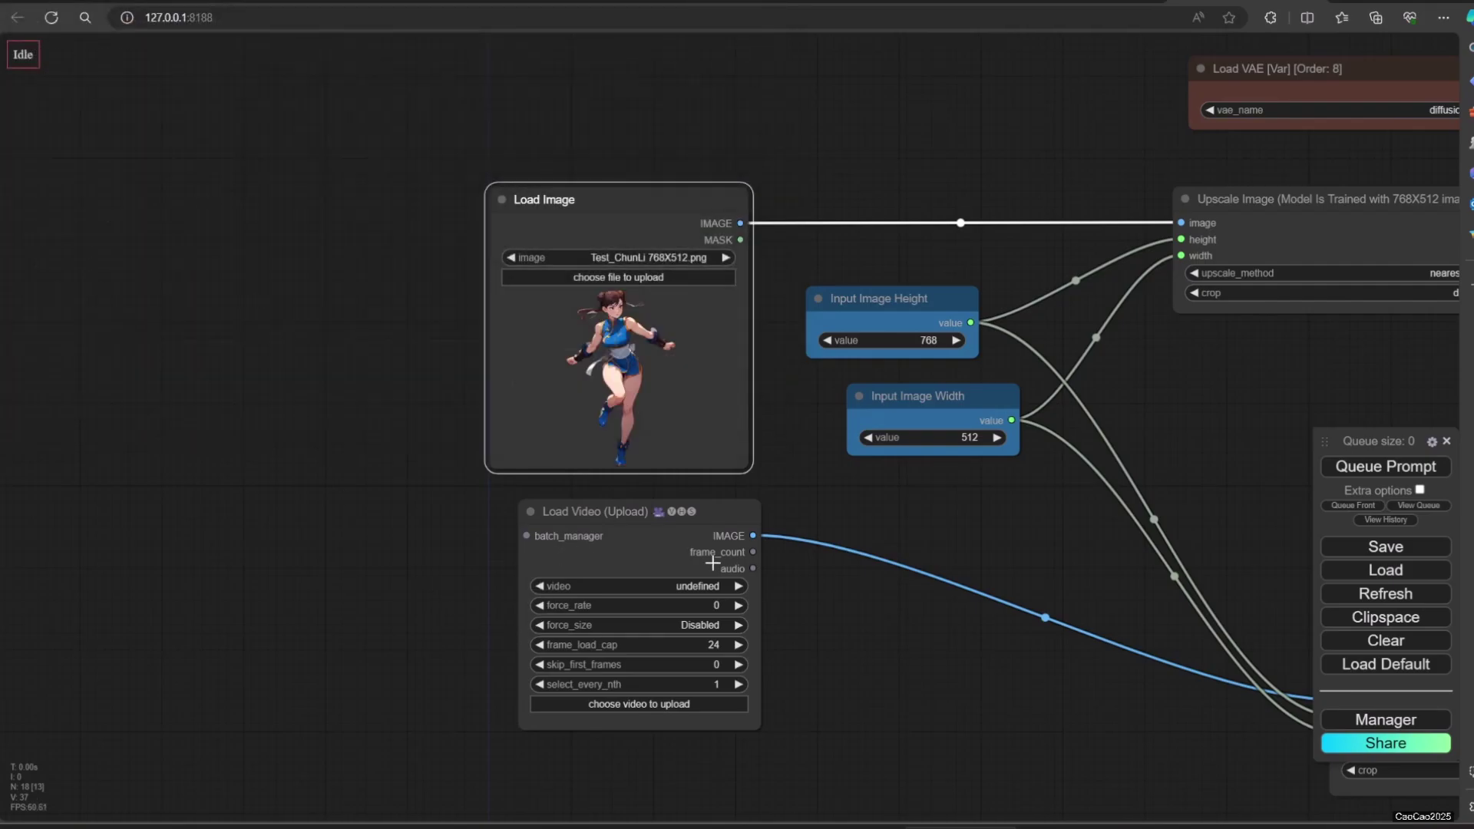
Step: Load anyone-video-2_kps.mp4 into Load Video and bring its stick-figure preview into view
click(629, 702)
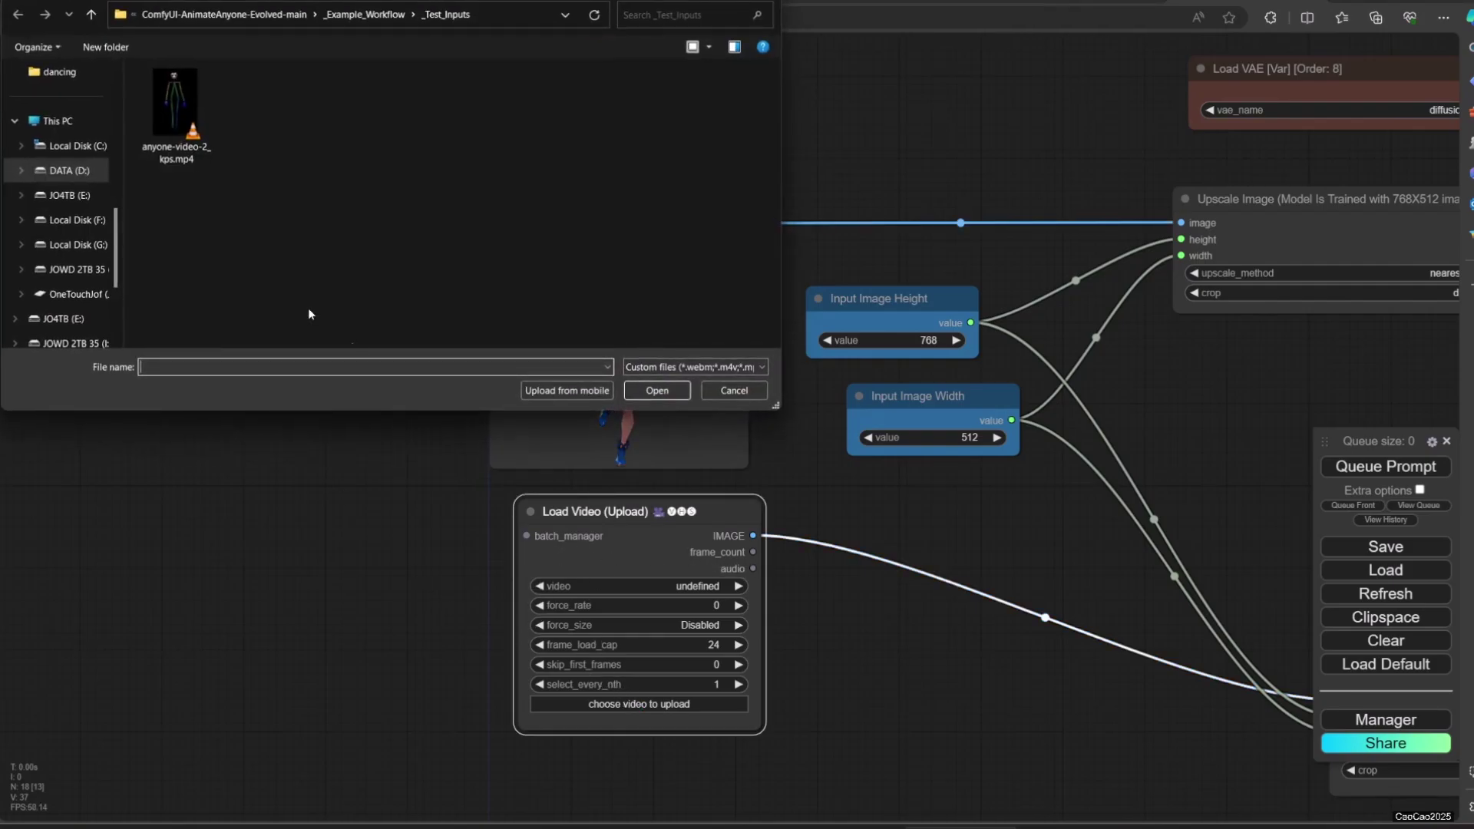
double_click(180, 140)
drag(861, 614, 588, 630)
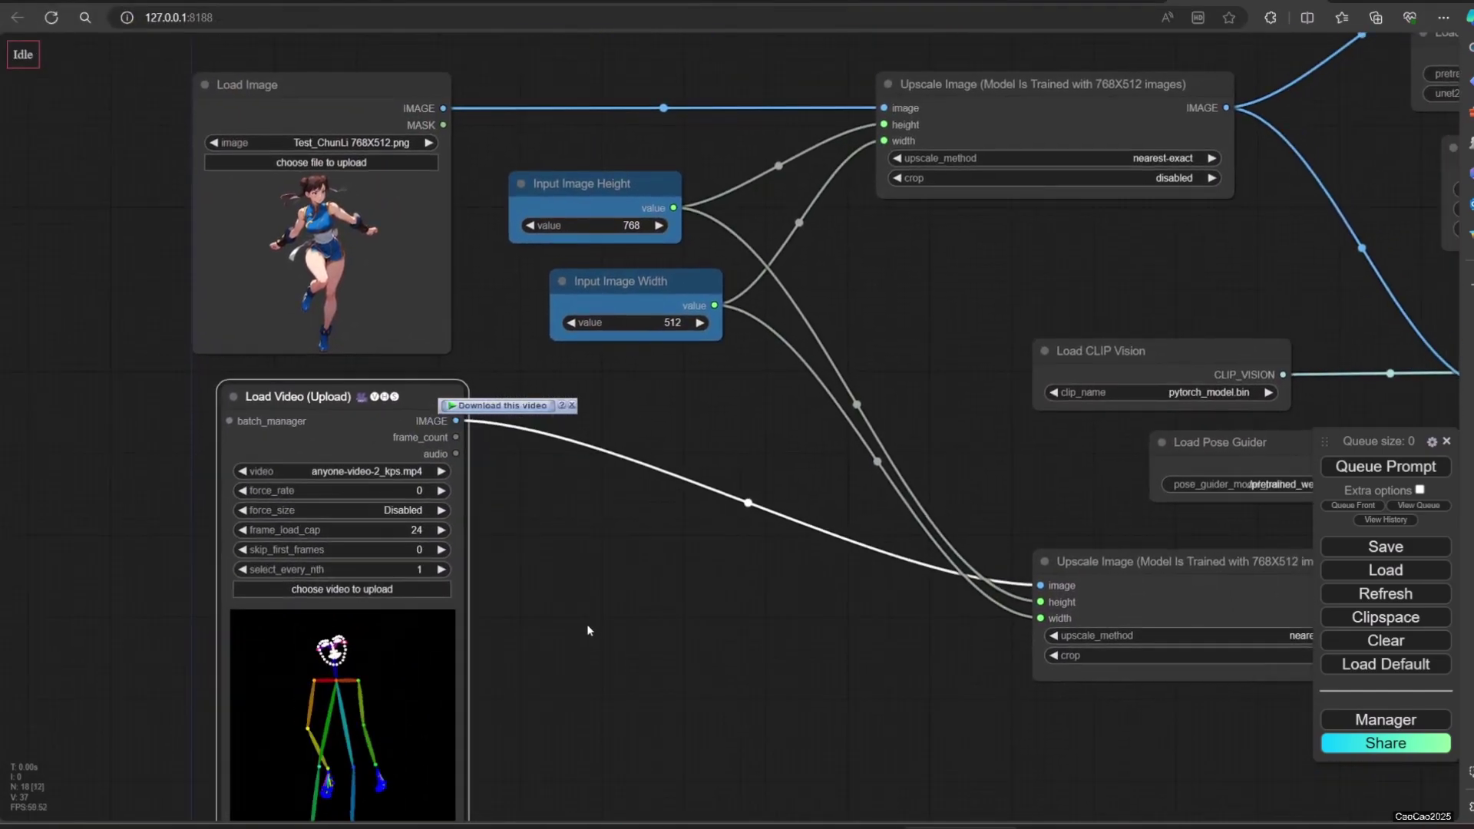
Step: Inspect the Load VAE node's vae_name list of available VAE models without changing it
drag(716, 381, 623, 520)
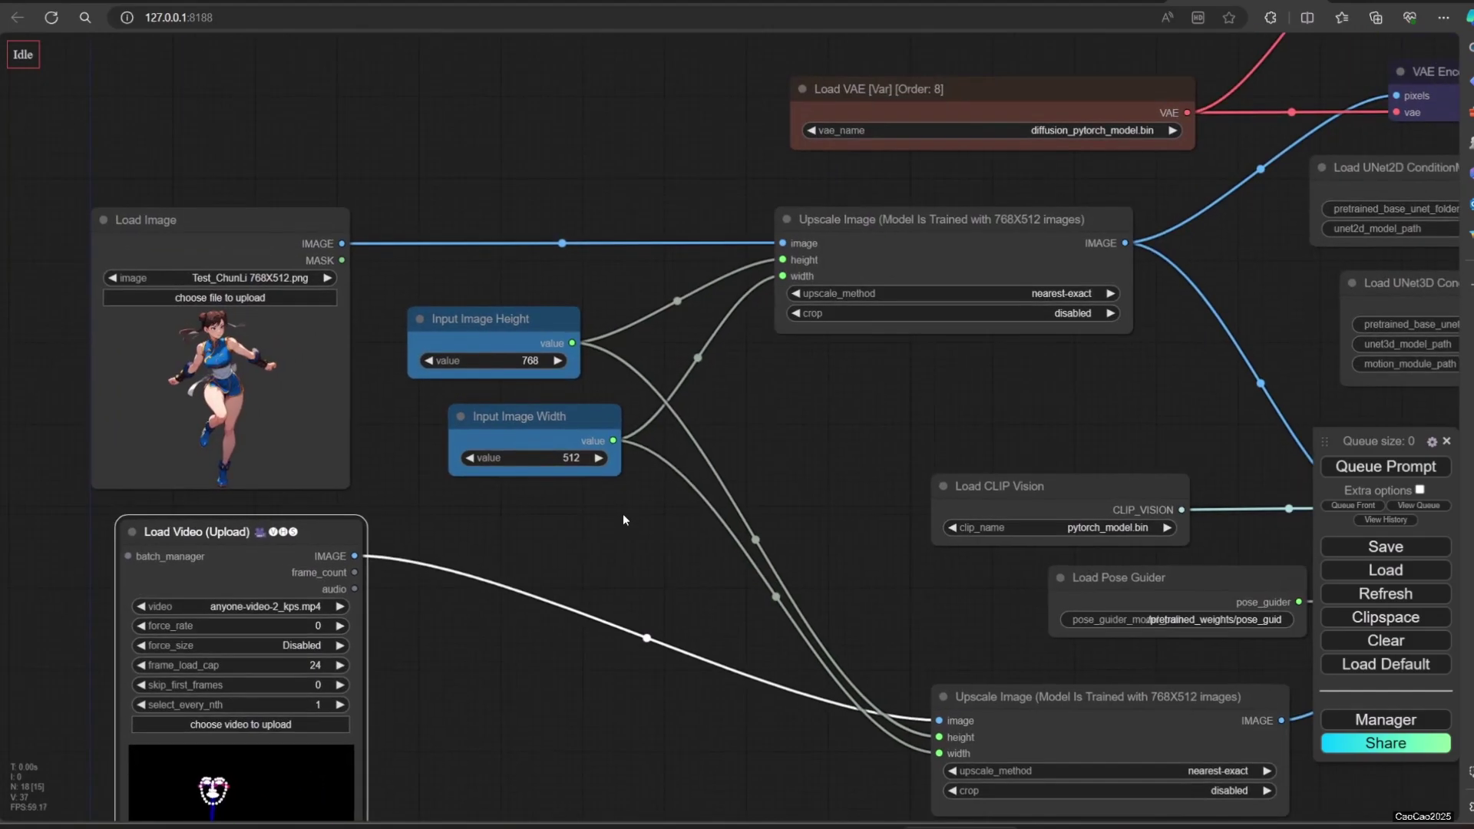
drag(905, 348, 771, 504)
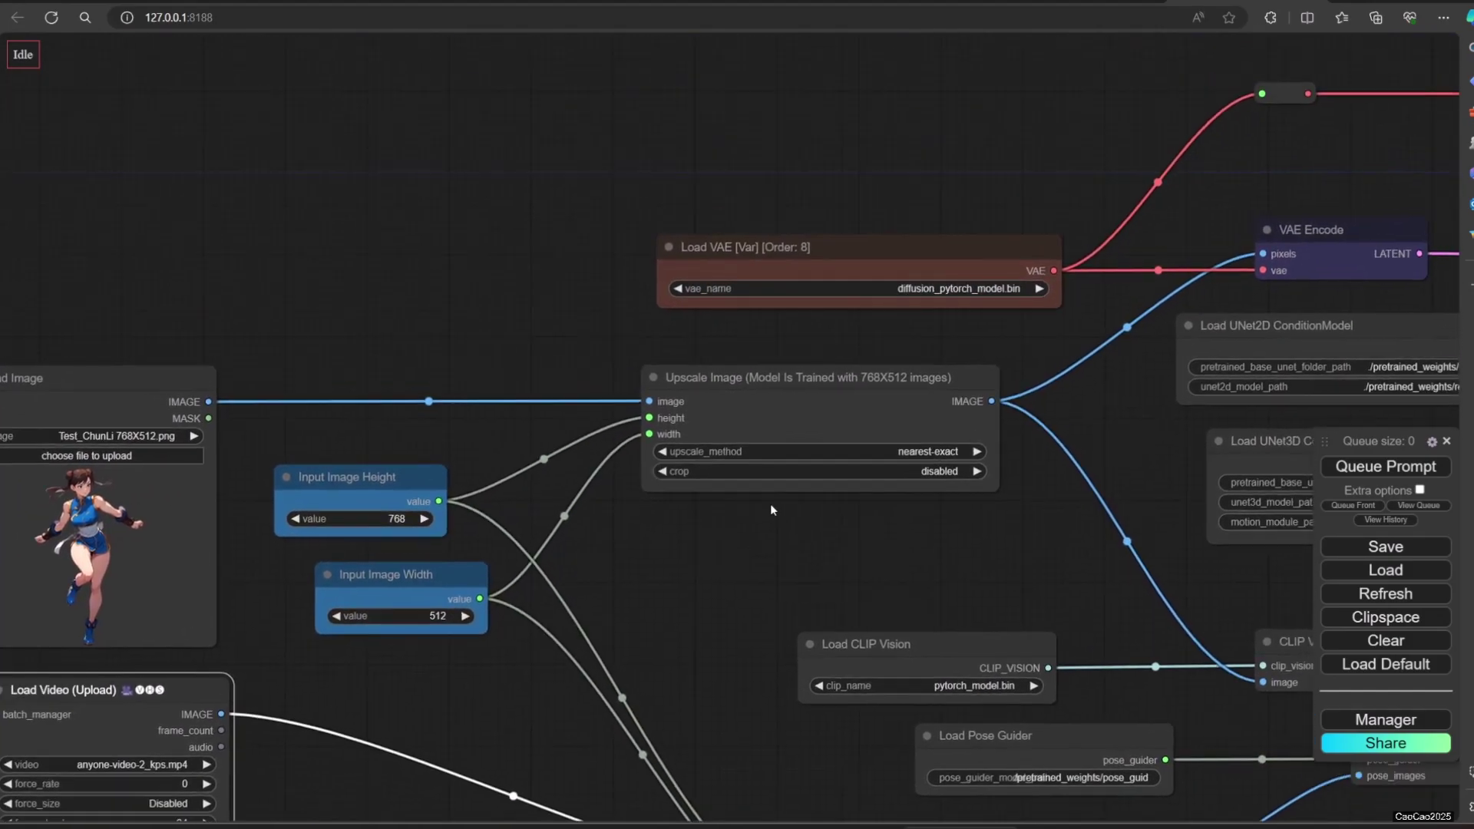
click(930, 290)
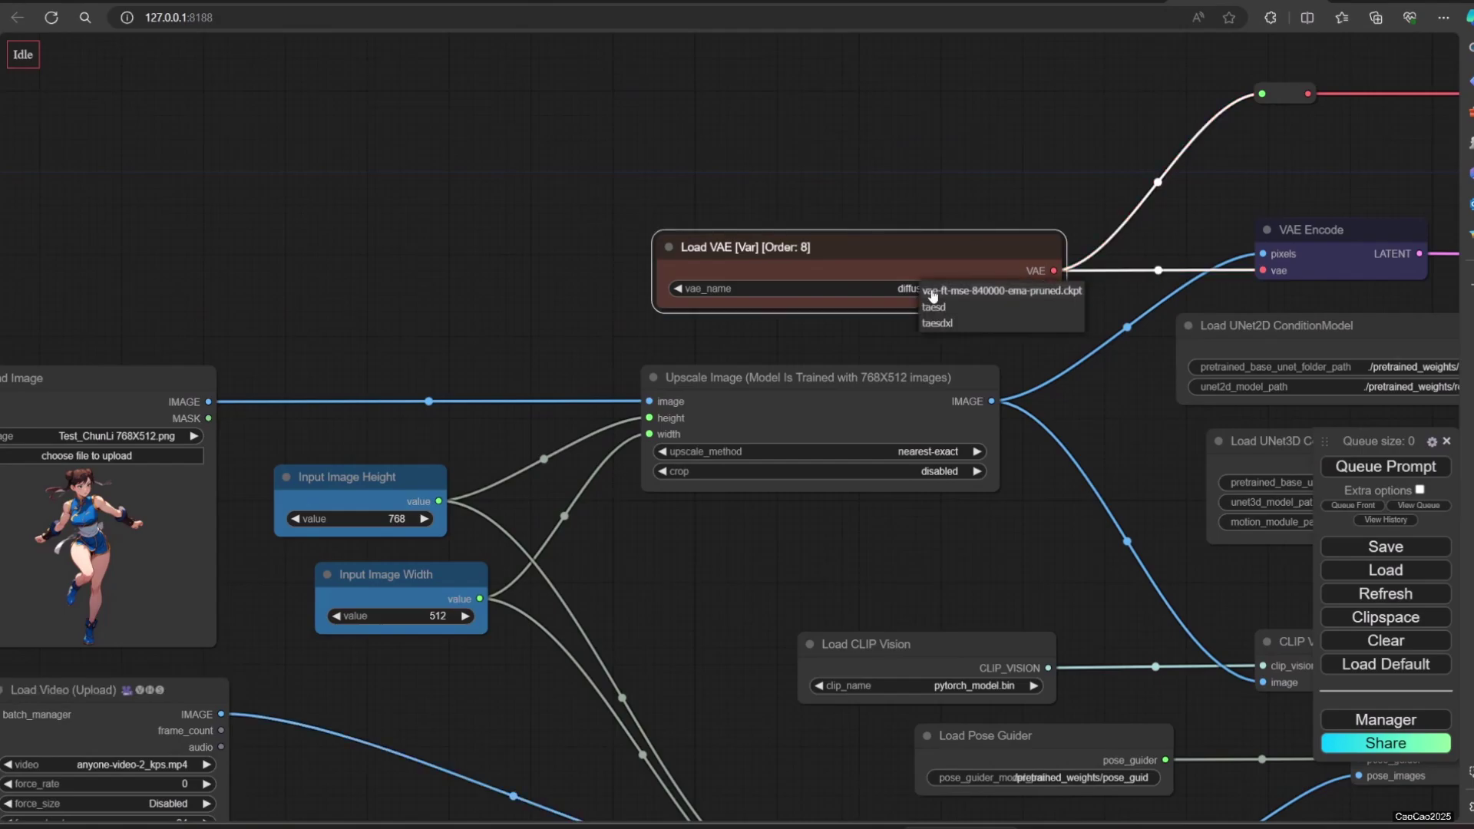
click(861, 333)
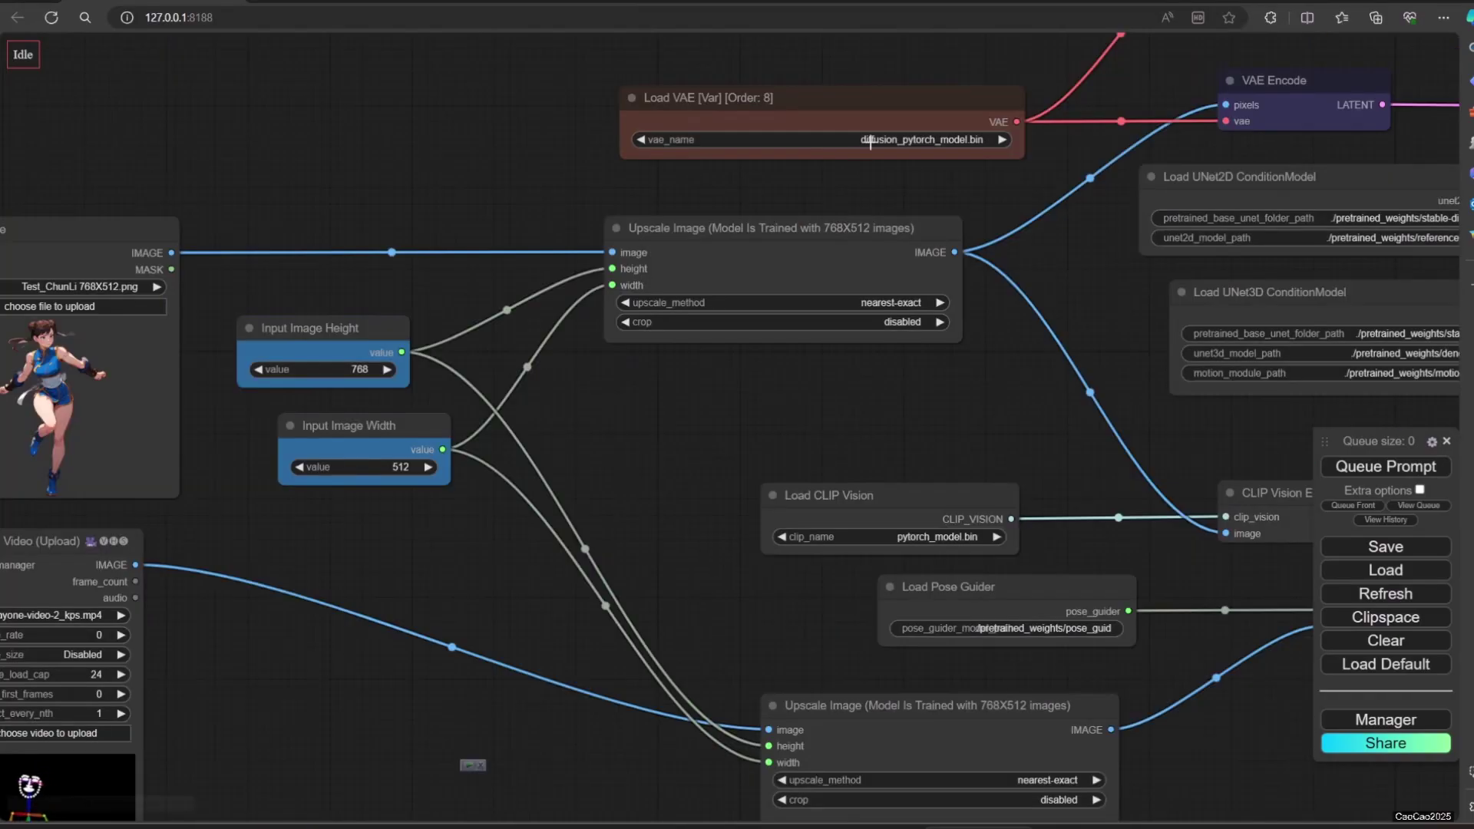
Step: Keep diffusion_pytorch_model.bin as the VAE, run the workflow, and view the Chun-Li result in Video Combine
click(888, 139)
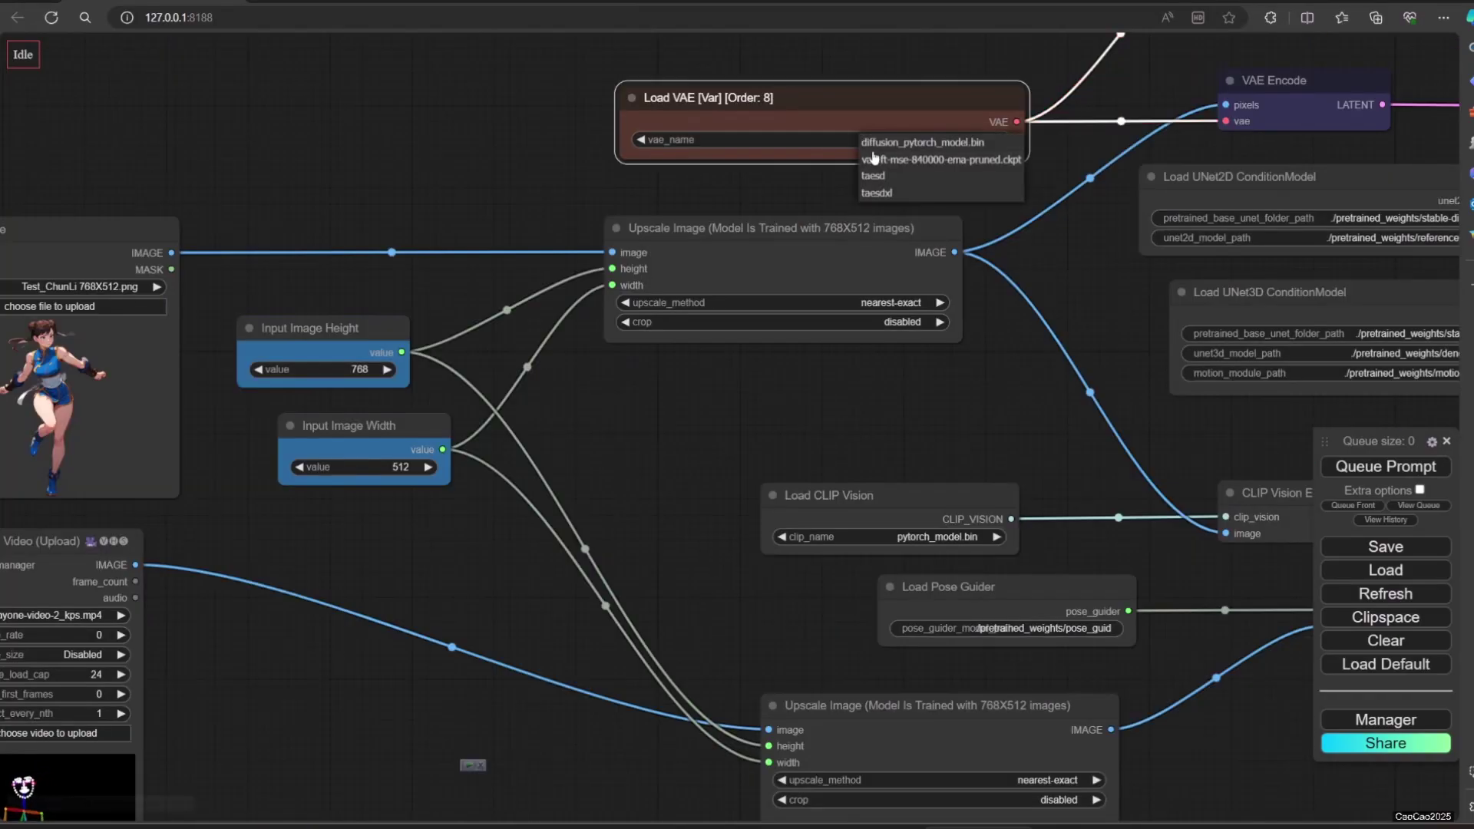
click(968, 139)
drag(714, 408, 424, 474)
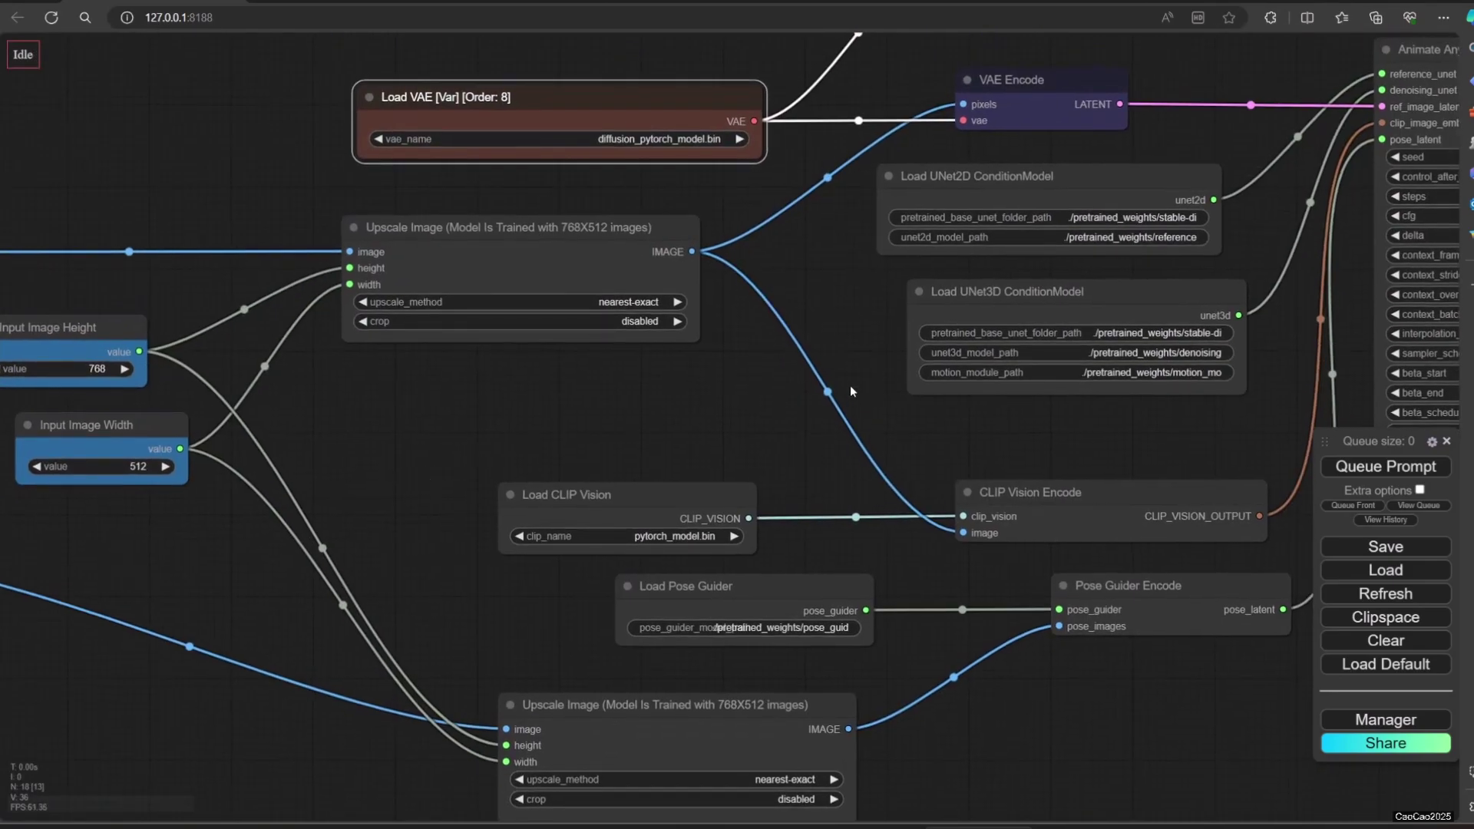
drag(785, 399, 583, 553)
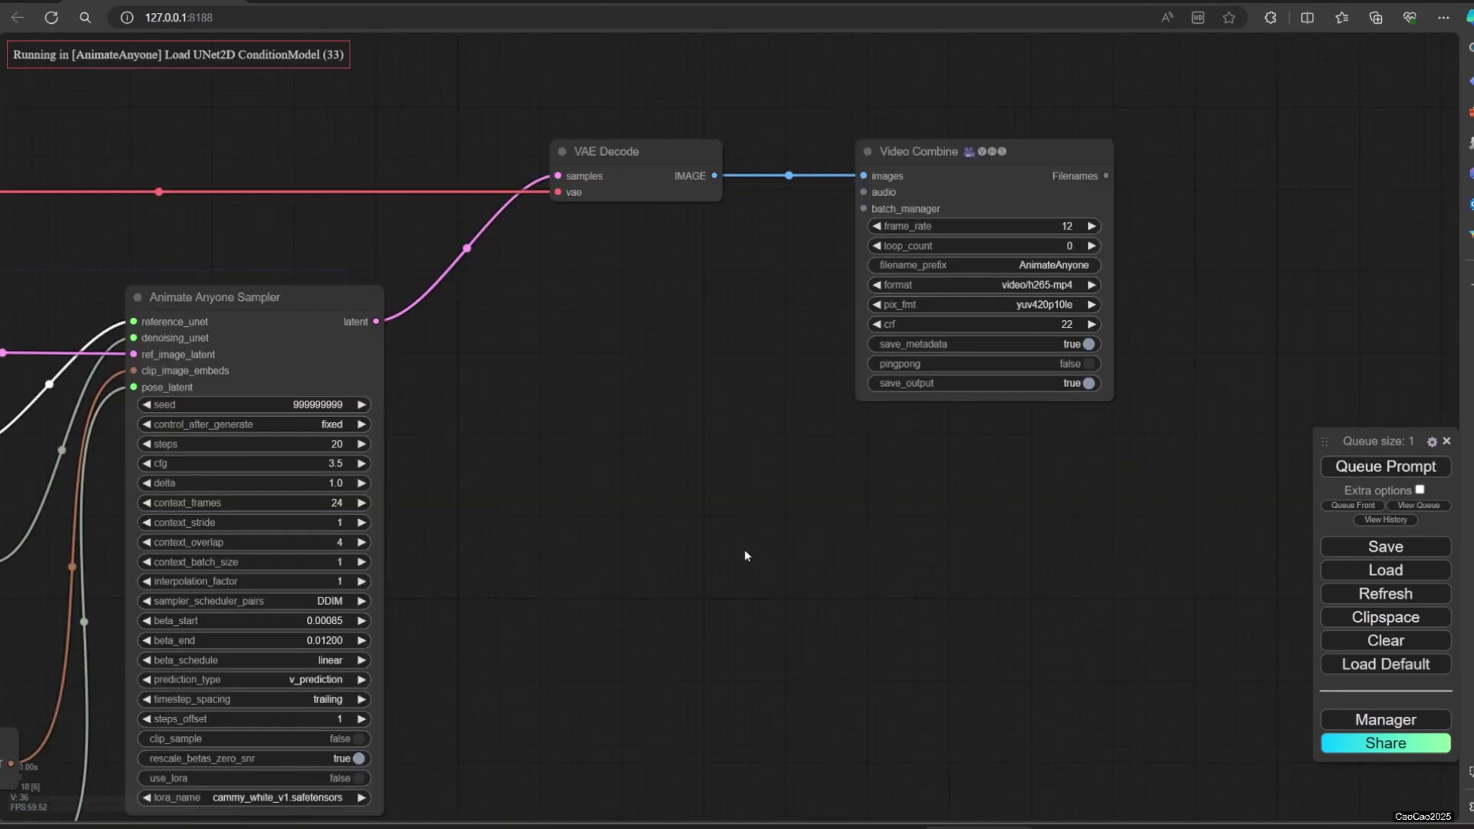
drag(745, 550, 1108, 542)
scroll(967, 575, down, 2)
drag(967, 574, 1283, 495)
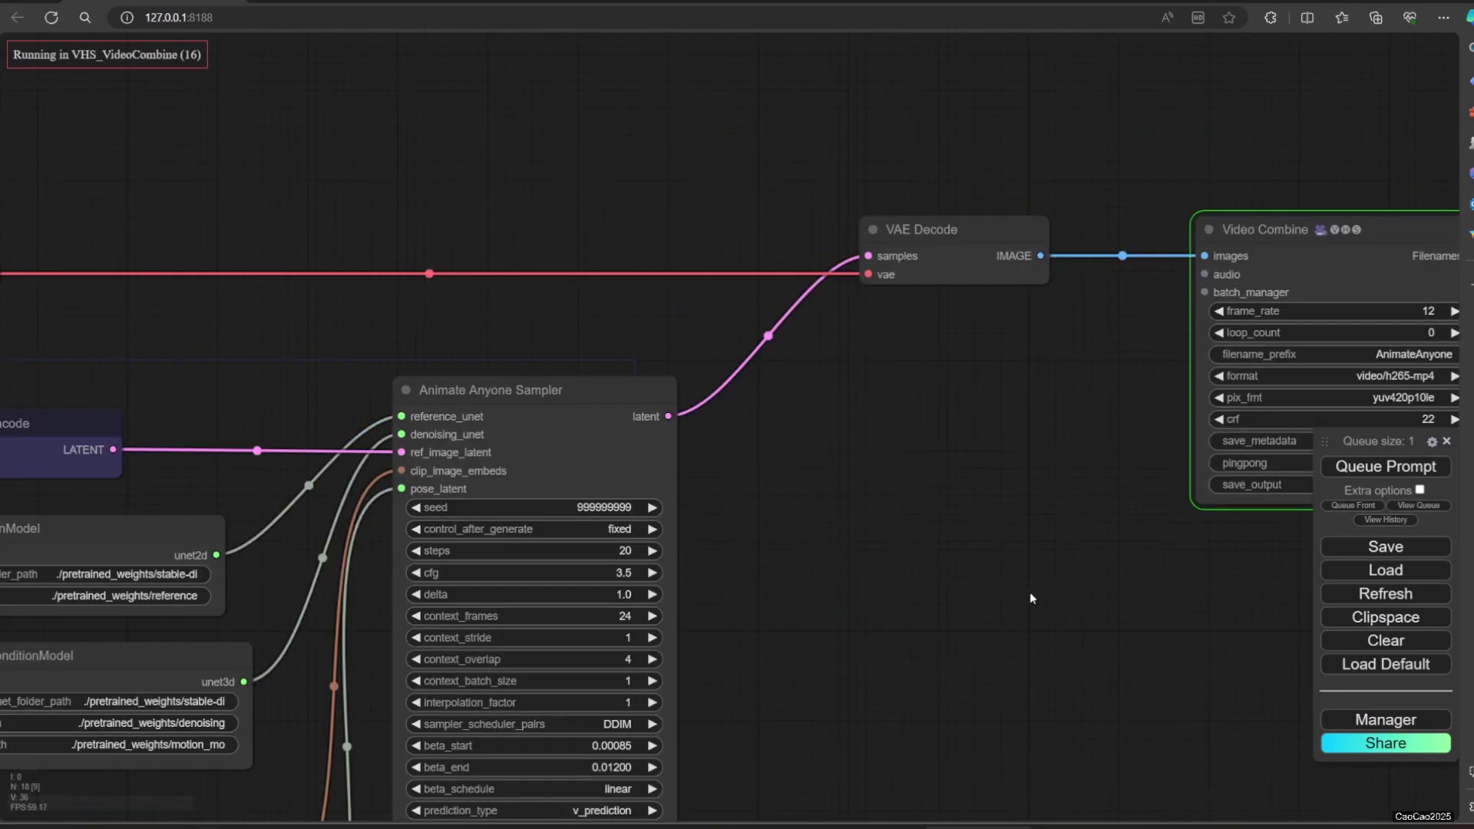
drag(1029, 598, 588, 458)
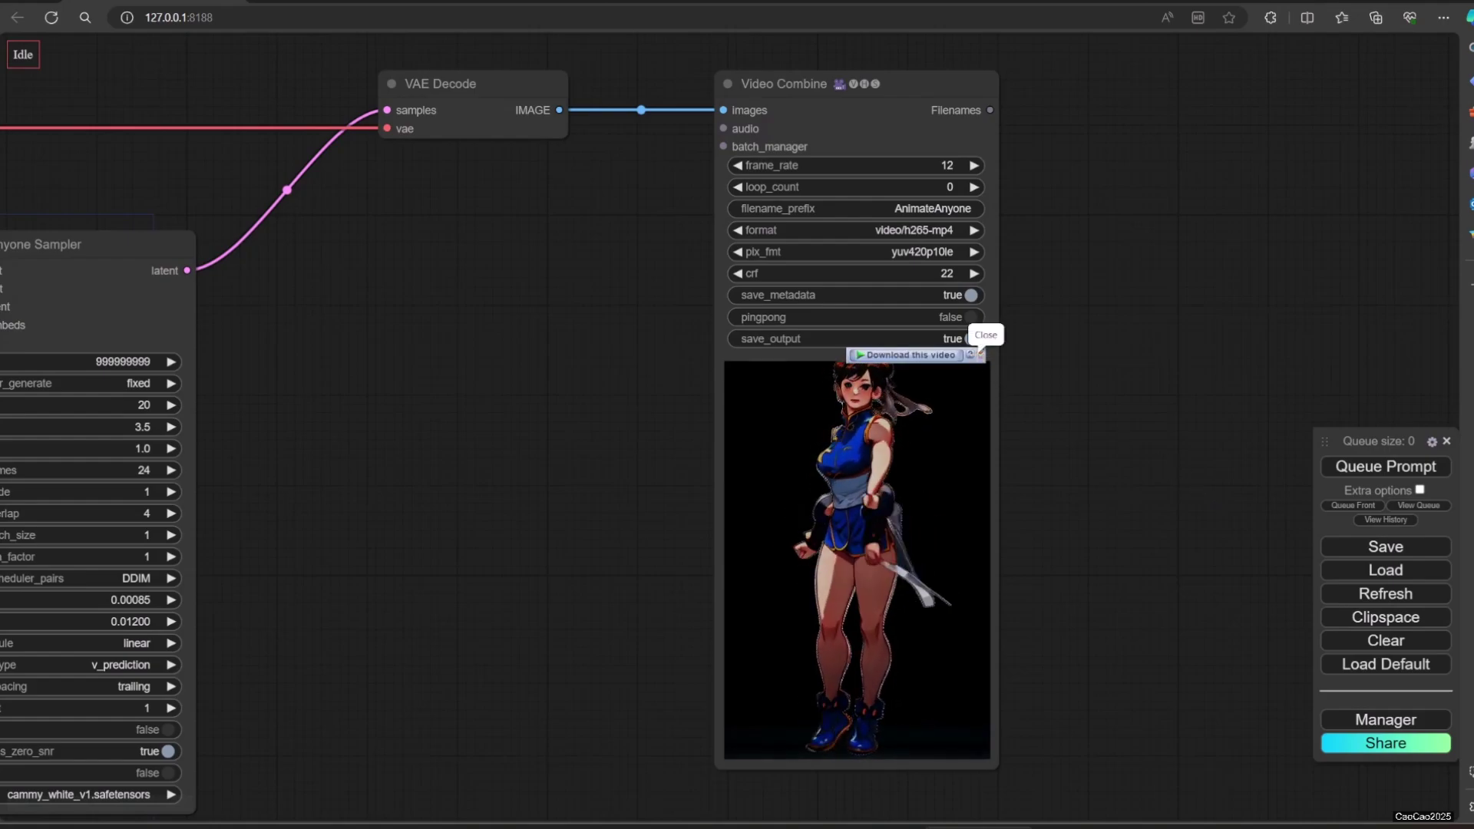
click(980, 352)
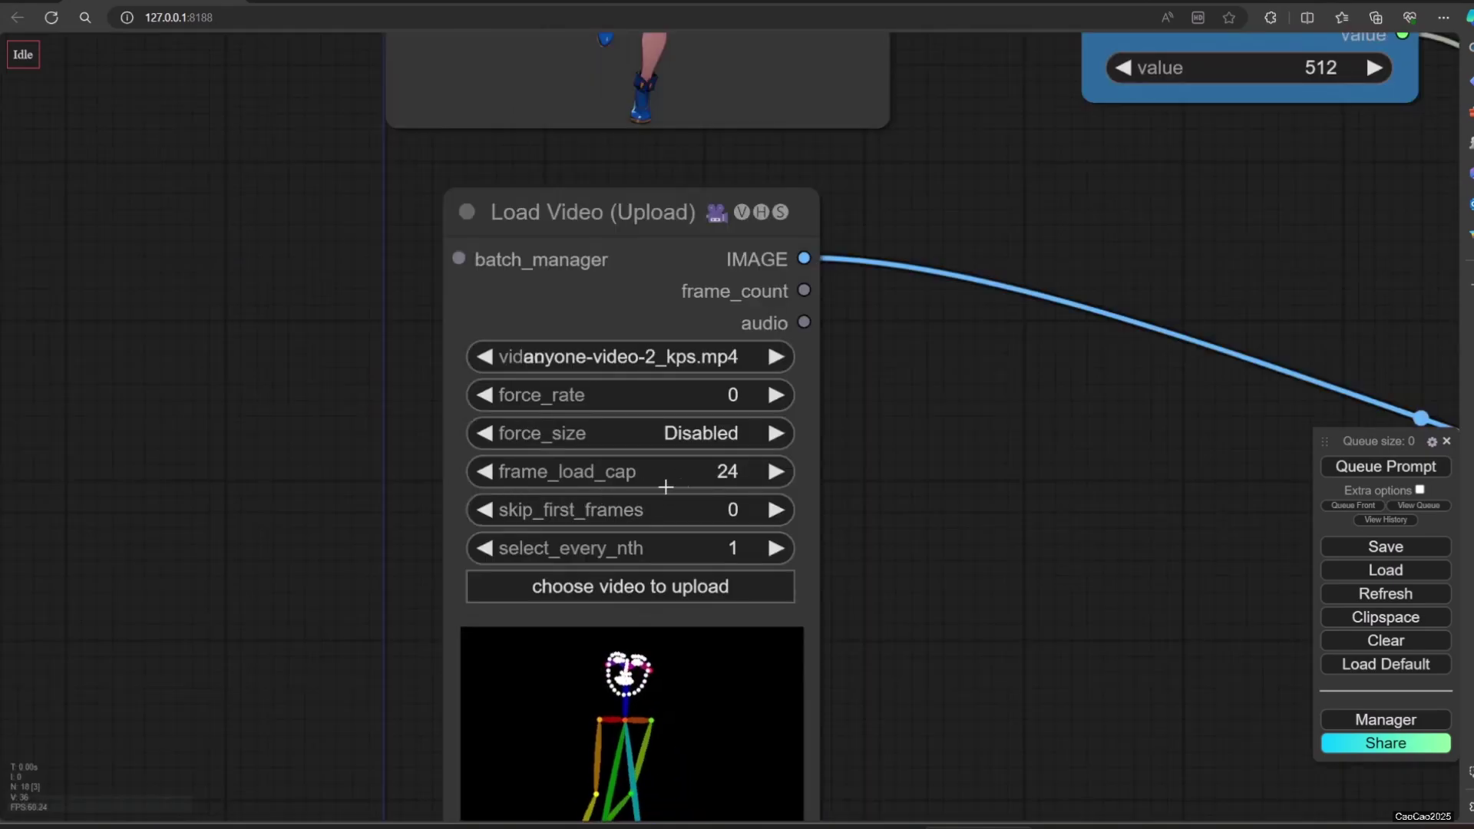
Step: Set Load Video's frame_load_cap to 0 to load every pose frame
click(711, 471)
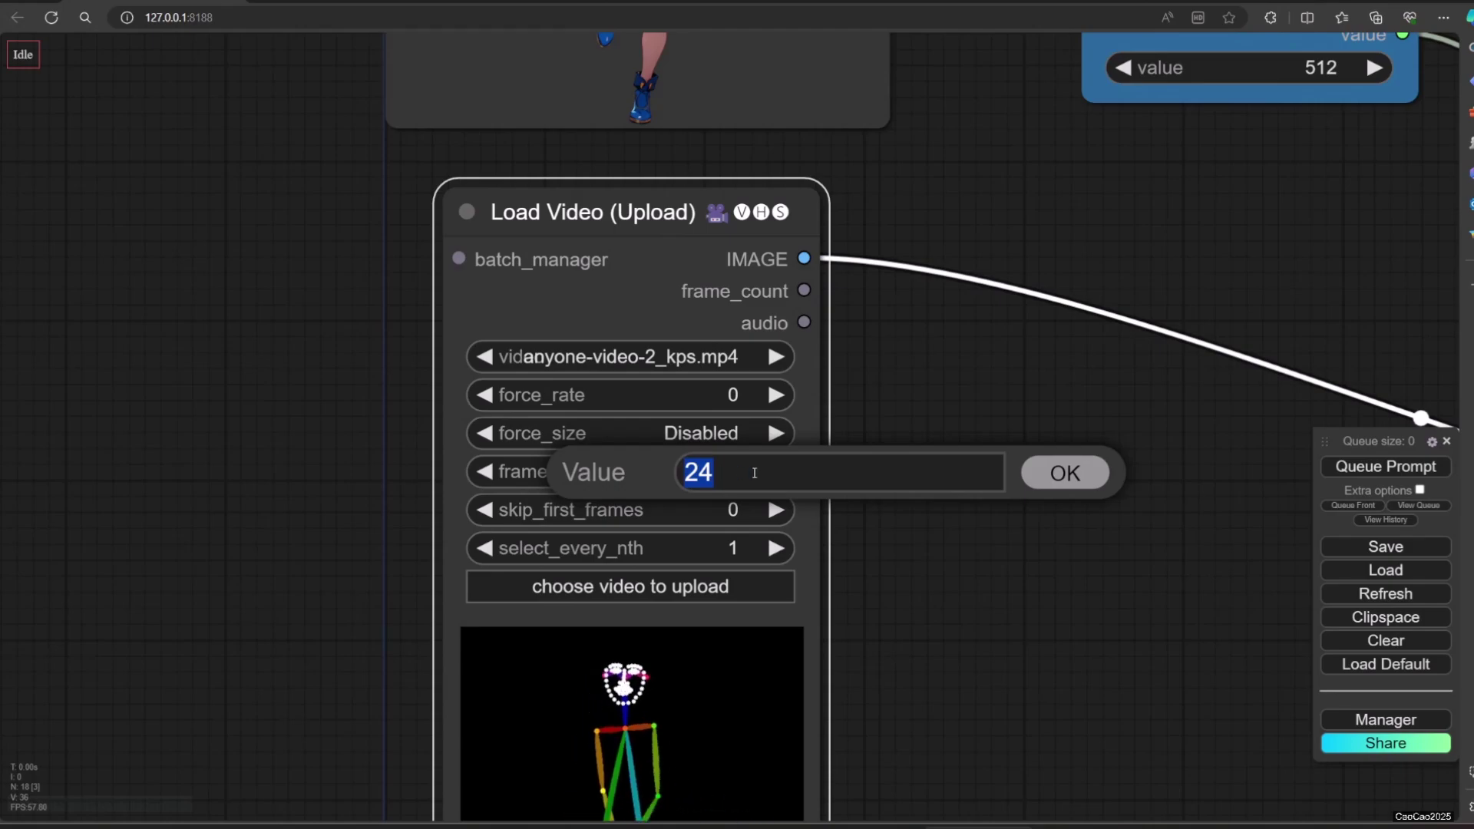
text(0)
click(1052, 472)
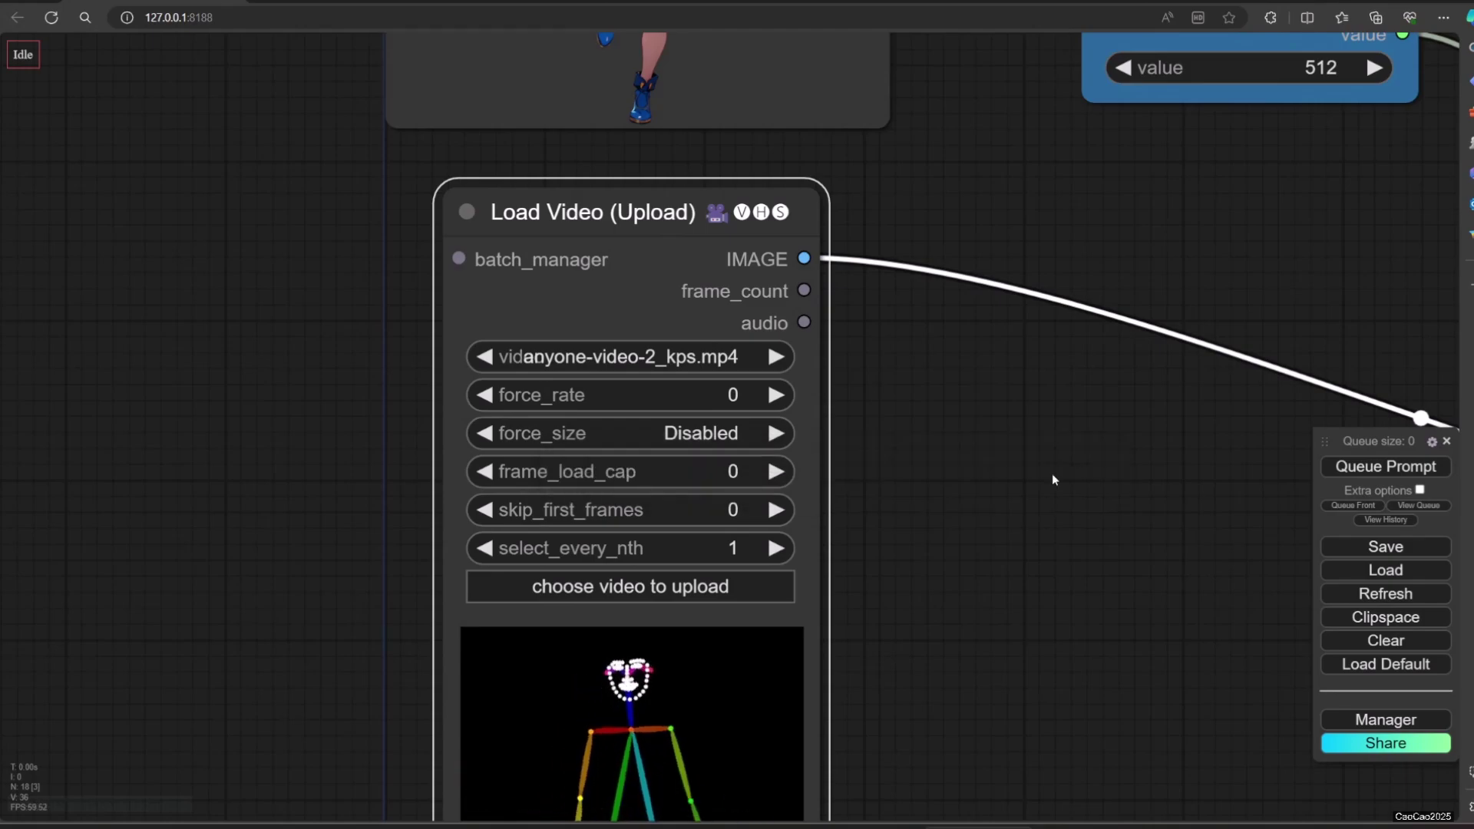
drag(952, 557, 914, 504)
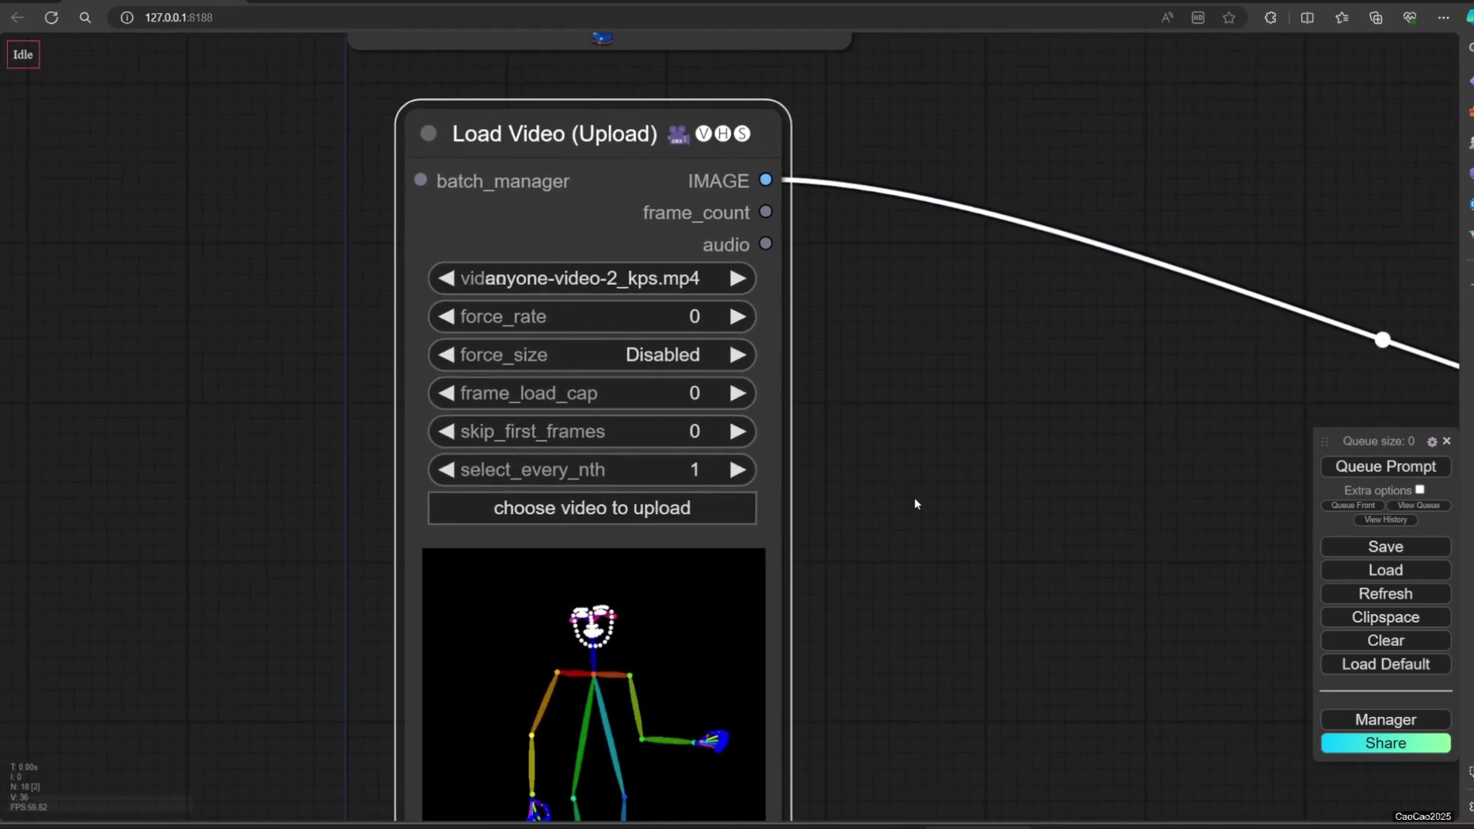
Step: Set Video Combine's output frame_rate to 15
scroll(914, 498, down, 3)
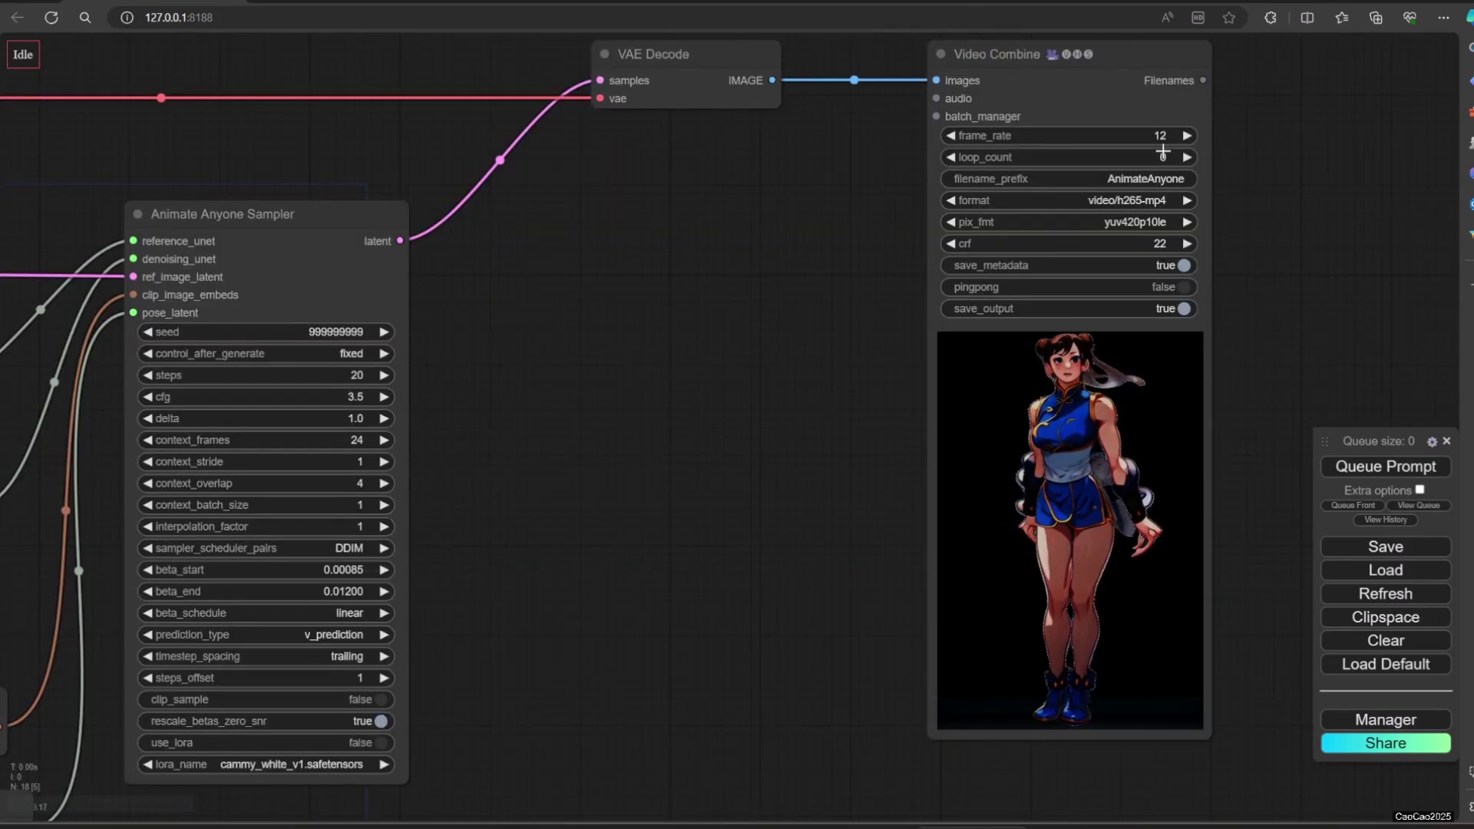
click(1160, 136)
text(15)
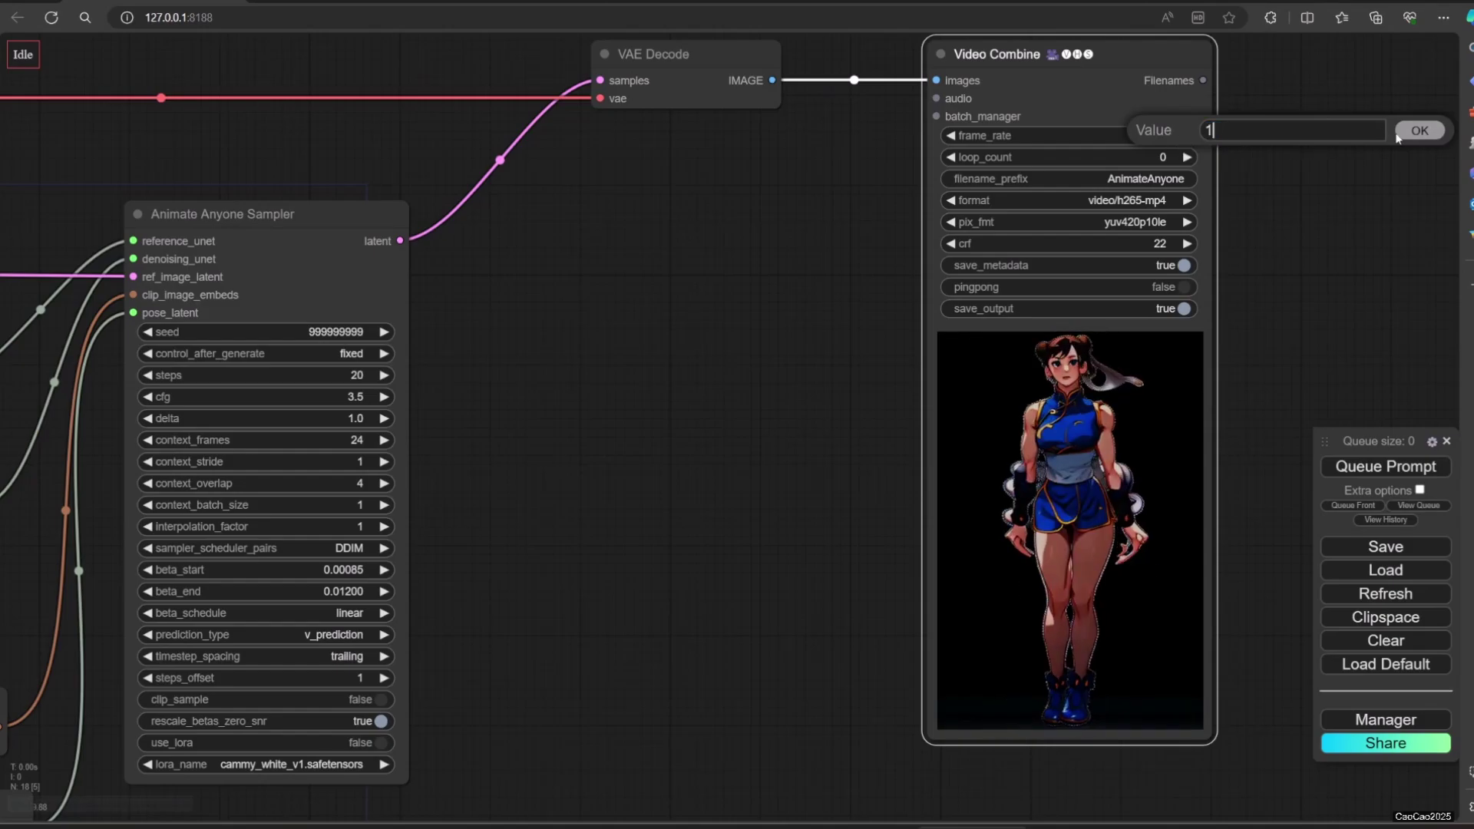
click(1420, 130)
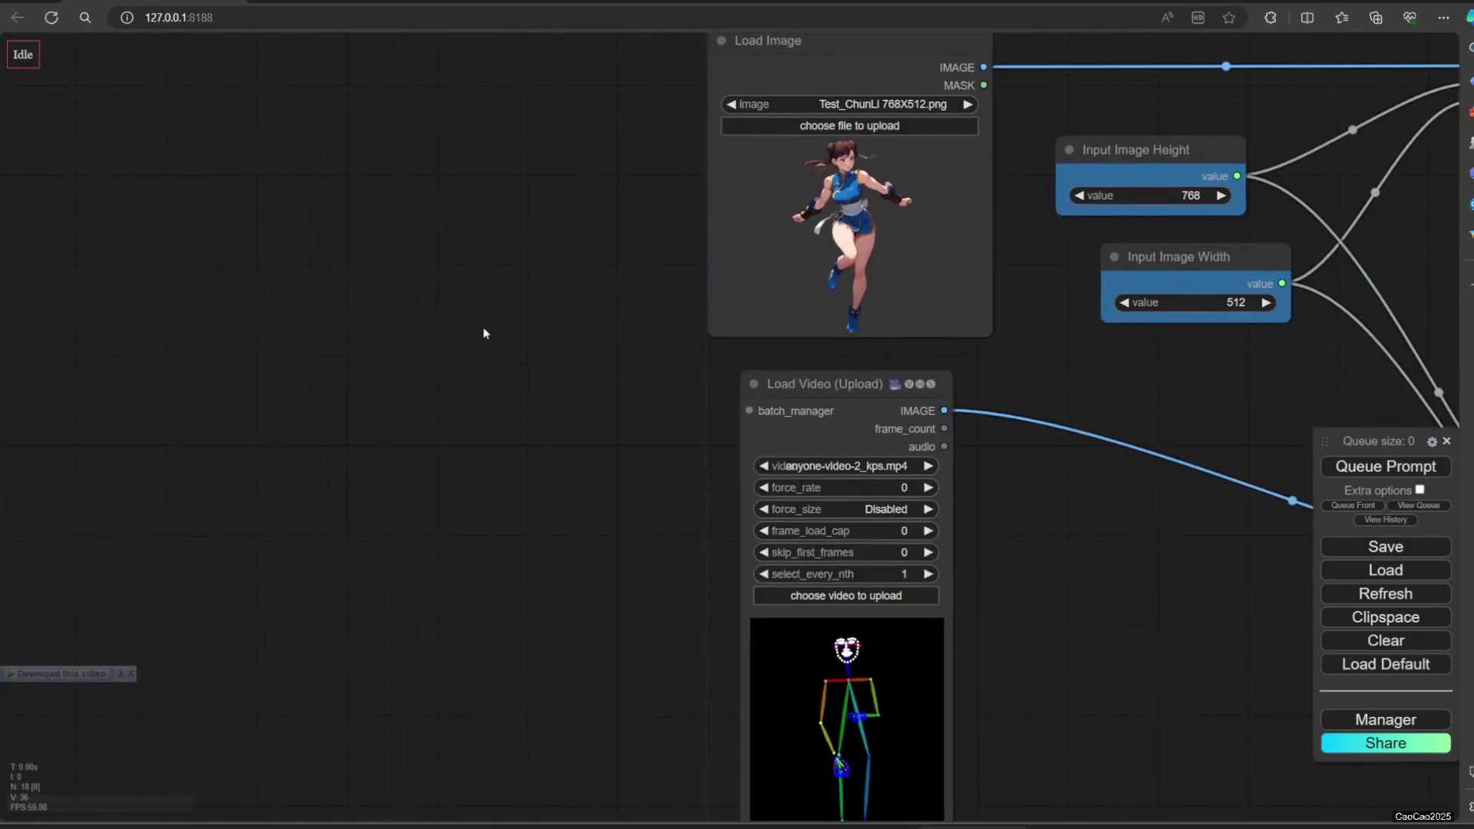
Step: Set Load Video's select_every_nth to 6 and return to the workflow in the browser
click(898, 573)
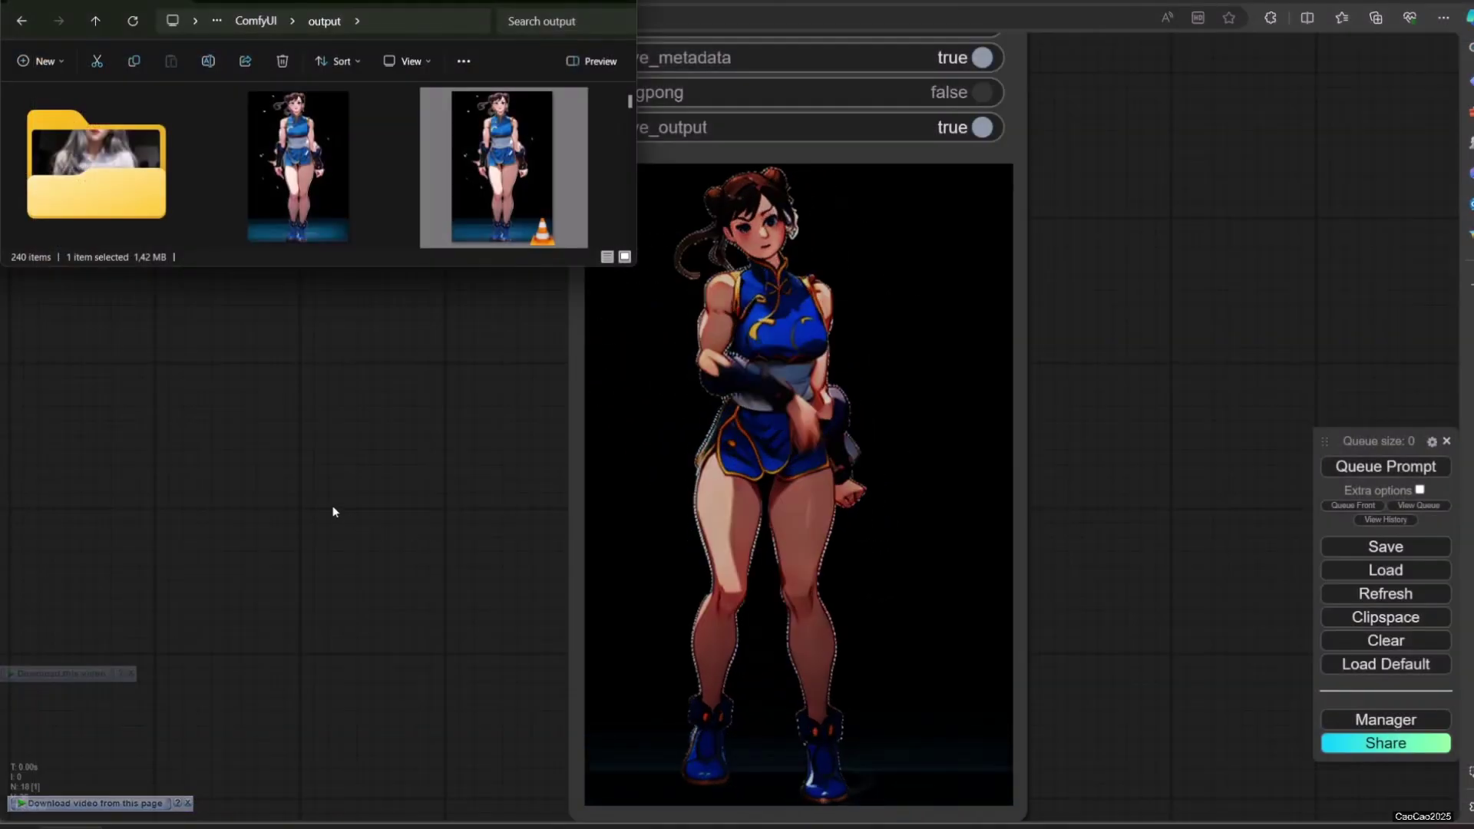
click(327, 512)
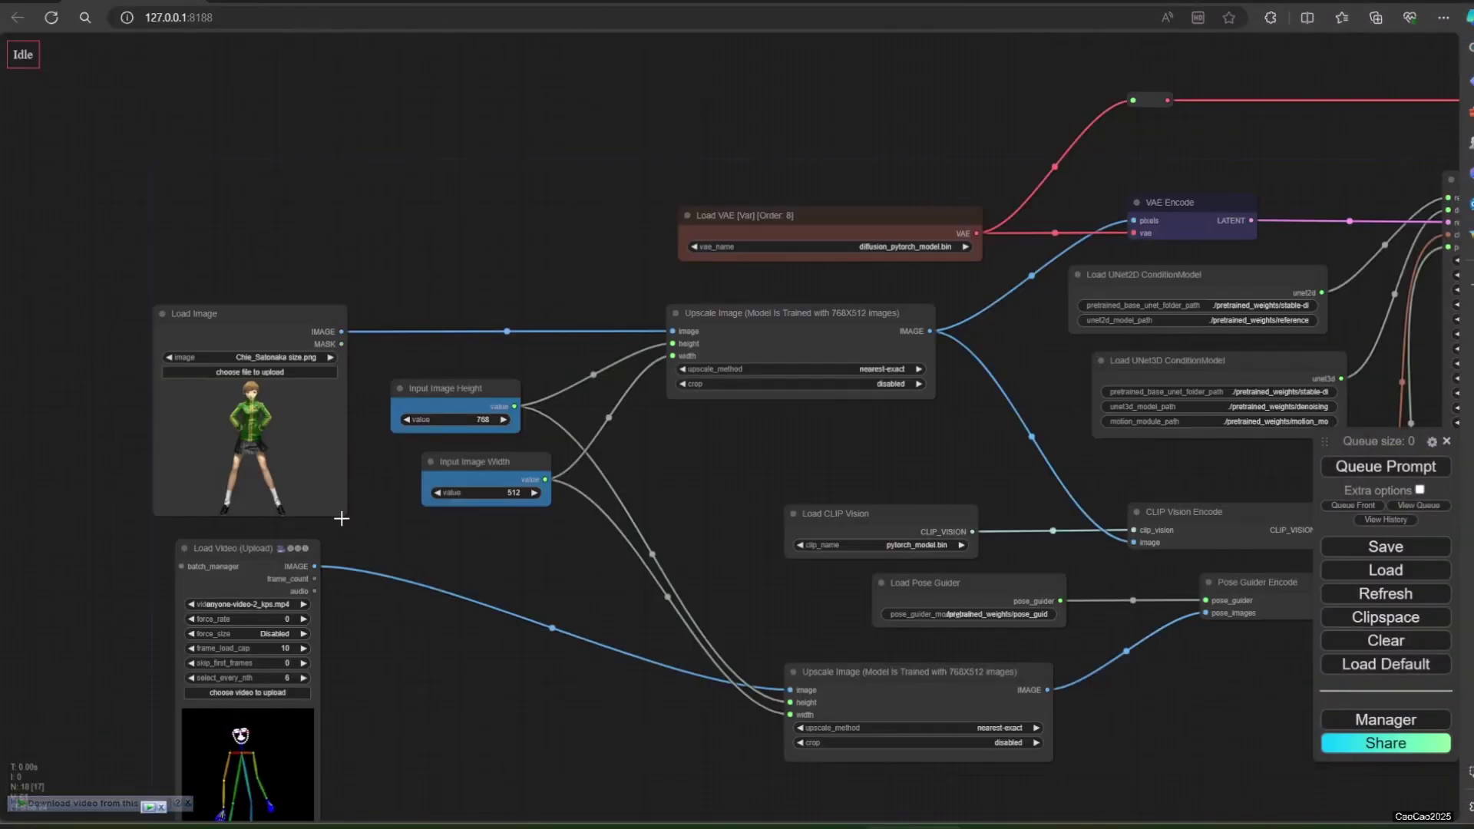
scroll(623, 476, up, 8)
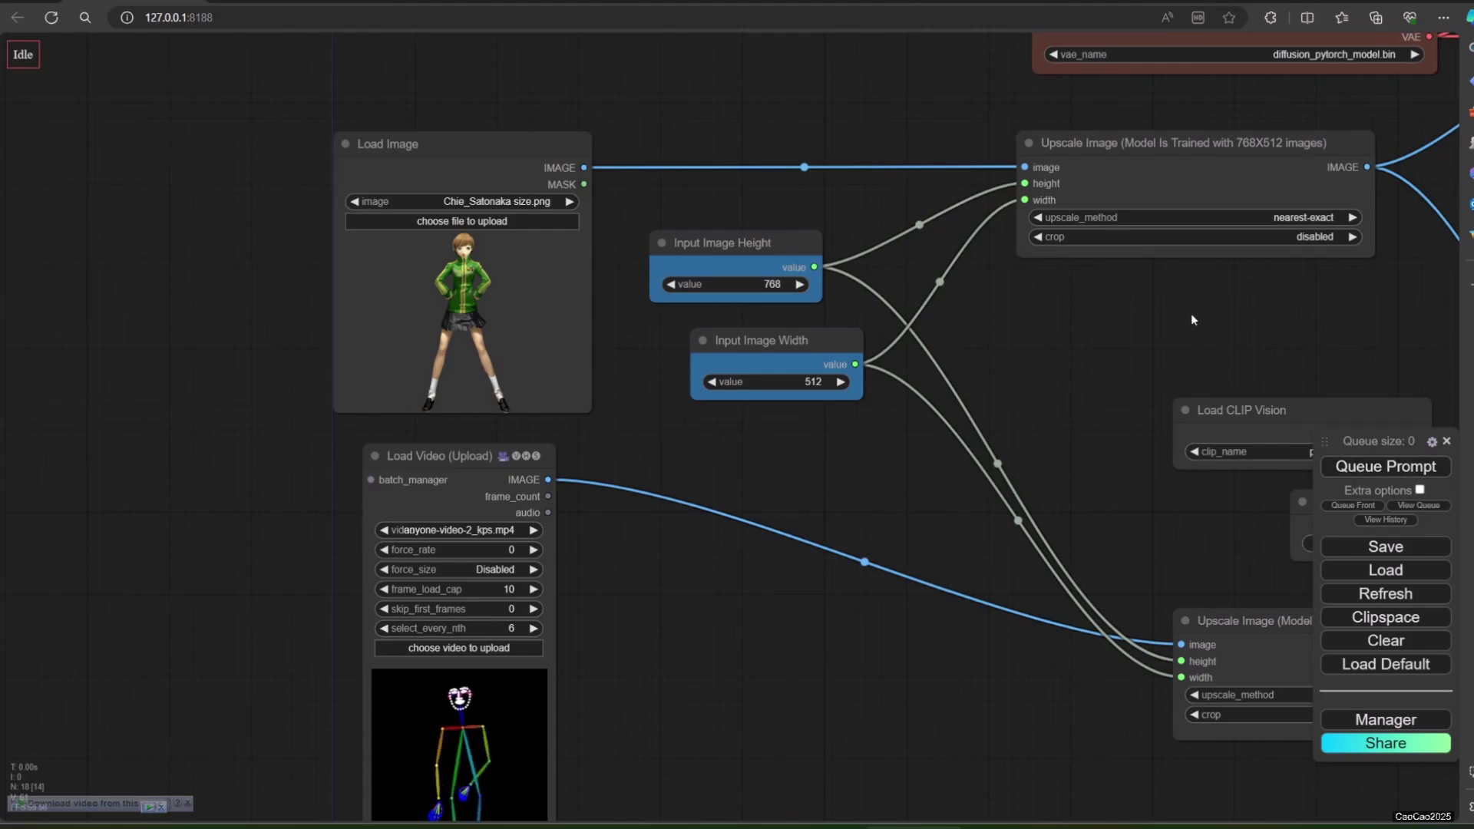
Step: Pan to Video Combine and zoom in on the green-jacket schoolgirl animation, then zoom back out
drag(1185, 321, 386, 599)
drag(900, 686, 541, 649)
drag(1163, 468, 524, 476)
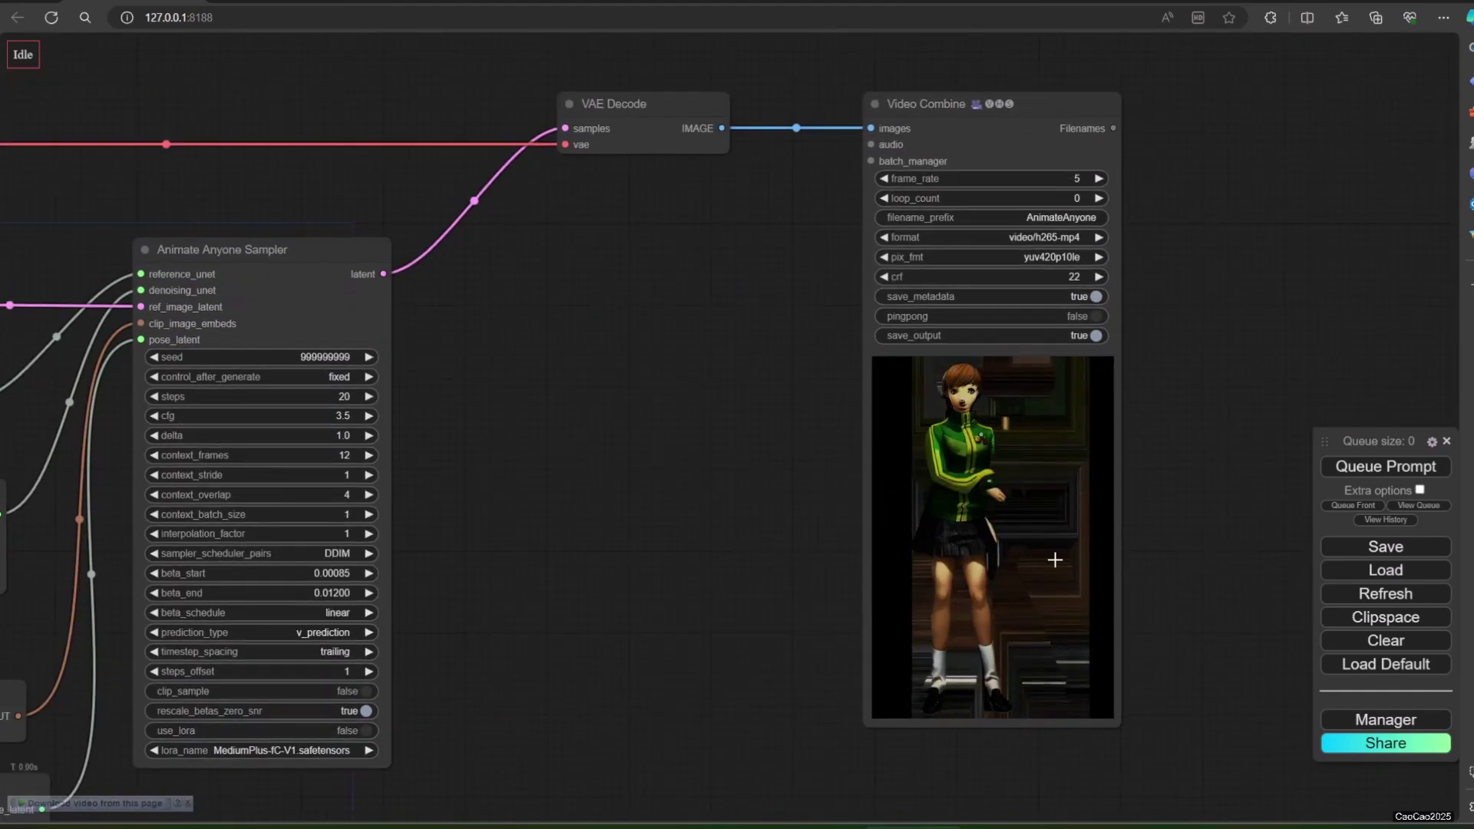
scroll(1055, 560, up, 5)
drag(1243, 316, 1182, 522)
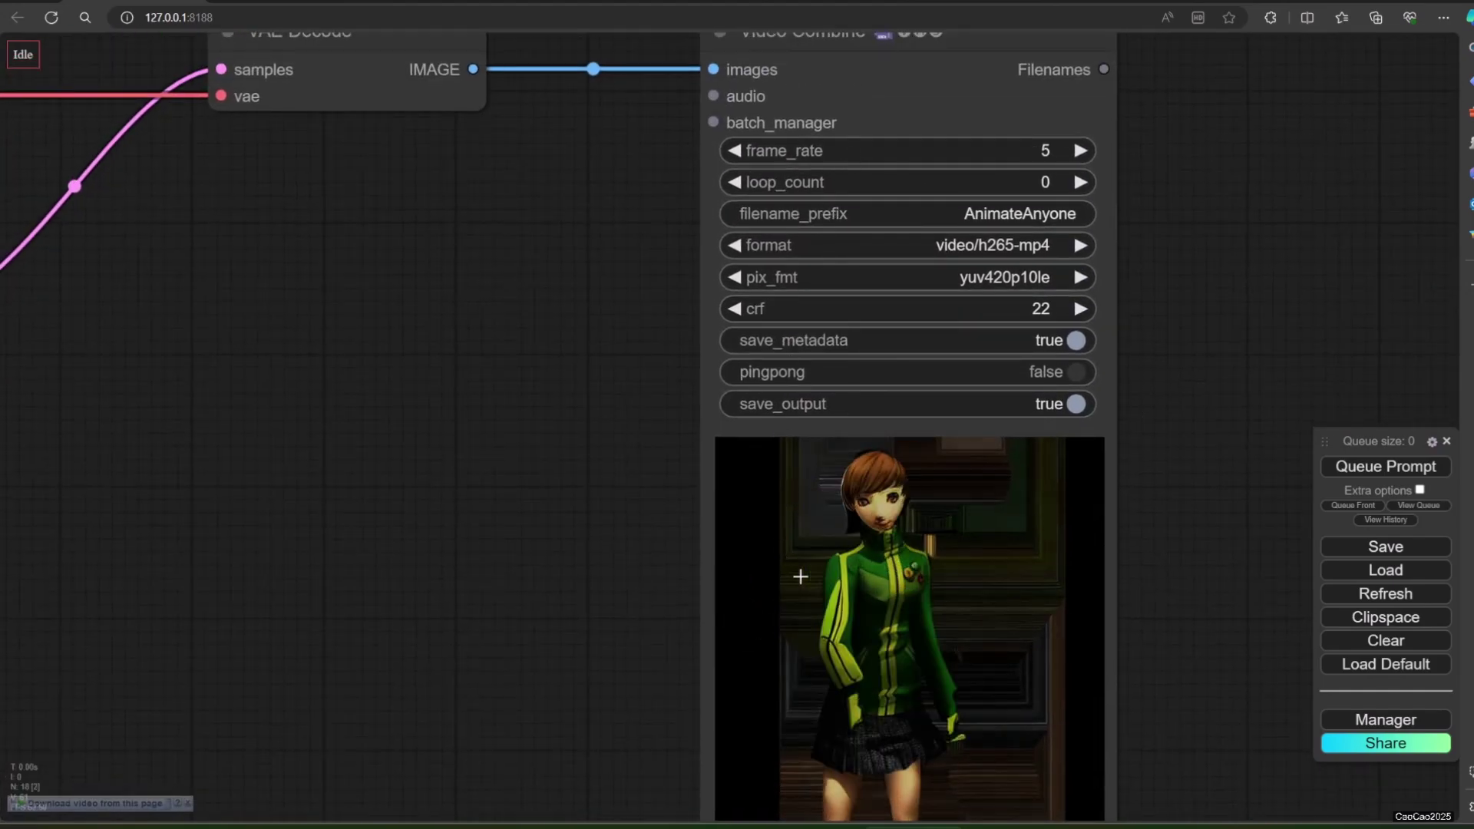
scroll(700, 611, down, 4)
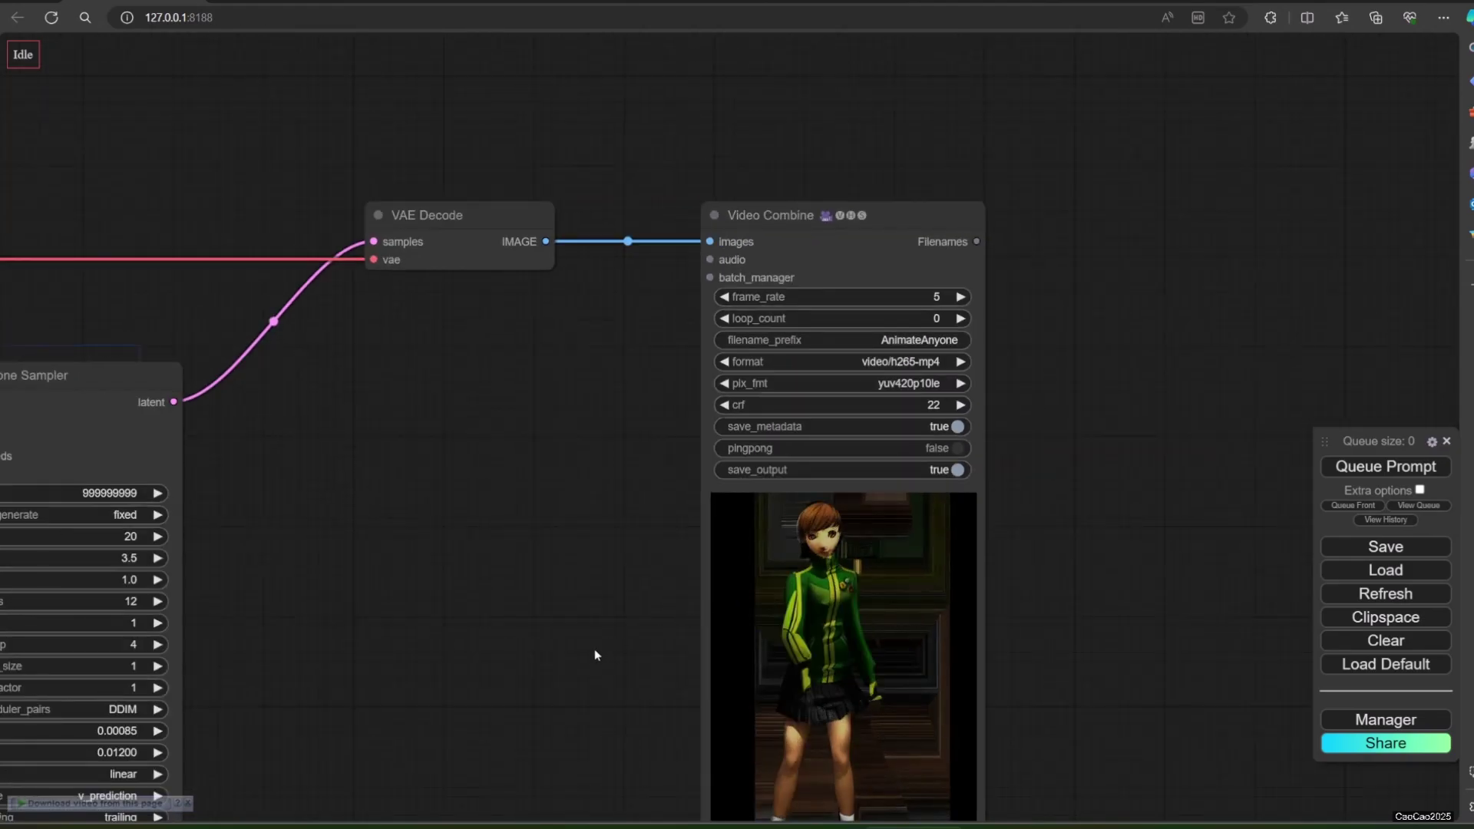
drag(573, 660, 707, 614)
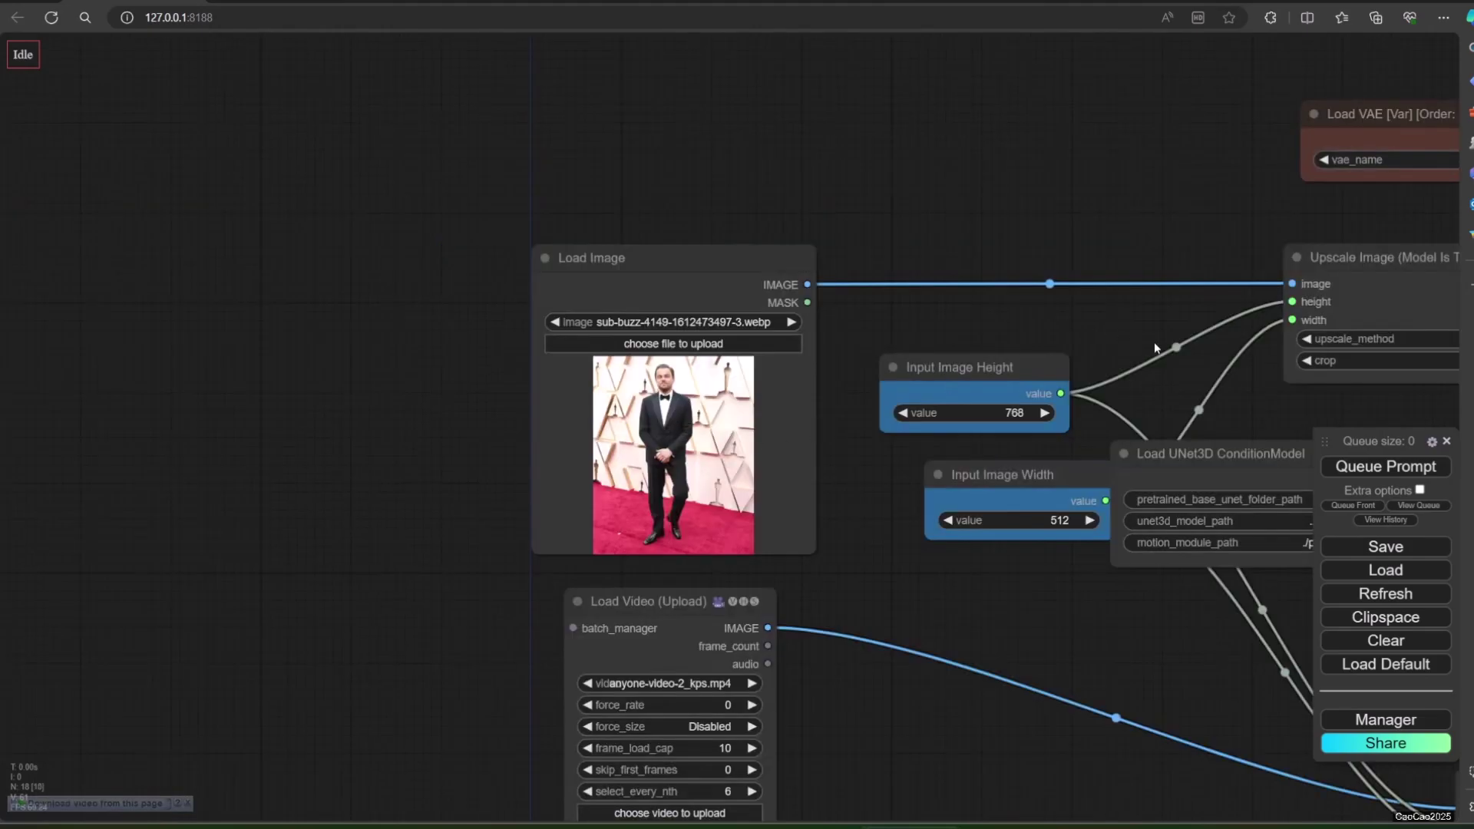
Step: Show the tuxedo red-carpet result, check its frame_rate, then move on to the Santa-outfit result
drag(1154, 342, 592, 343)
drag(1210, 469, 638, 455)
drag(1136, 439, 404, 493)
drag(1204, 342, 1263, 556)
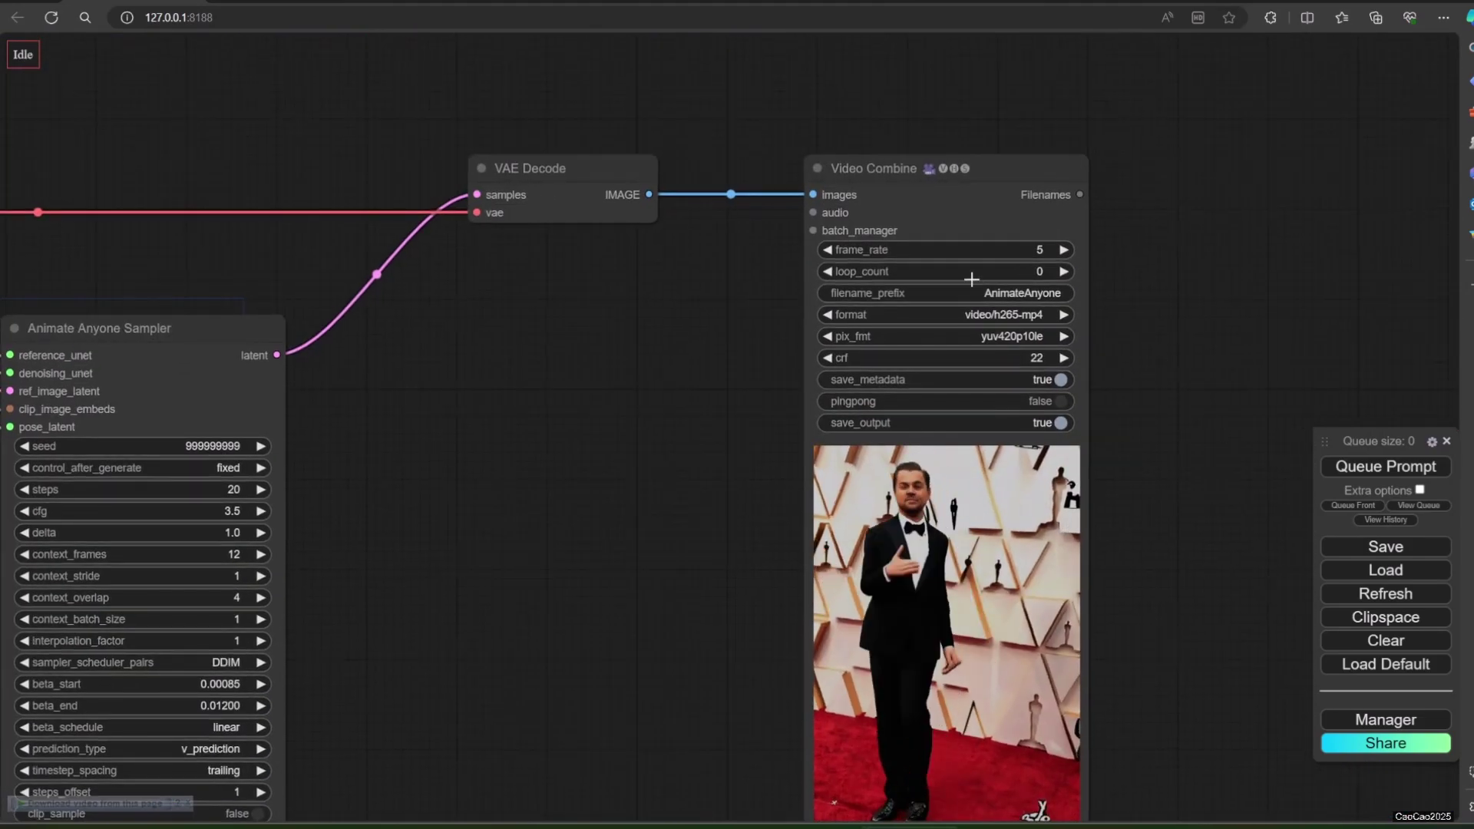
click(1019, 253)
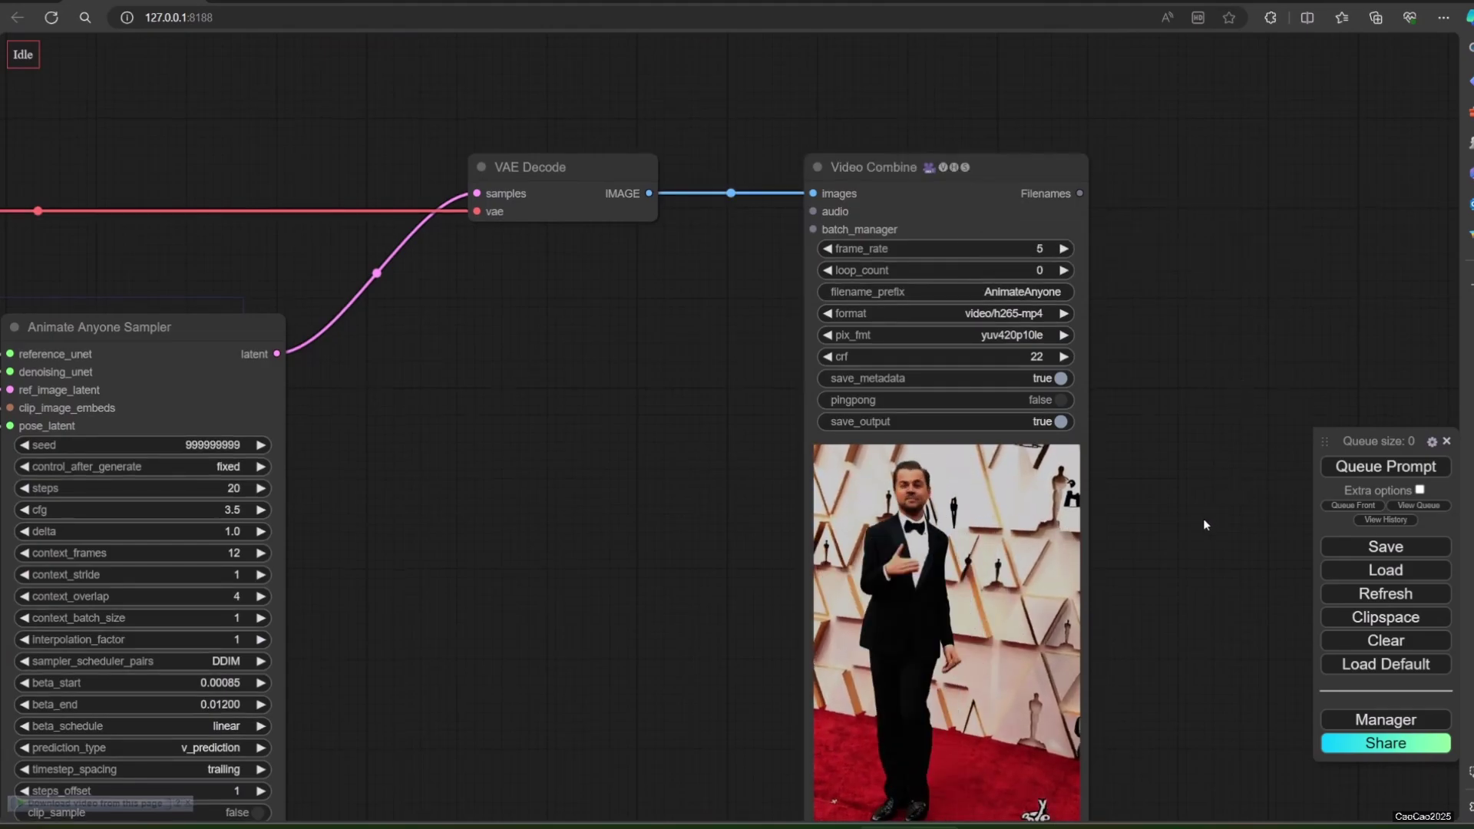
scroll(1189, 547, down, 1)
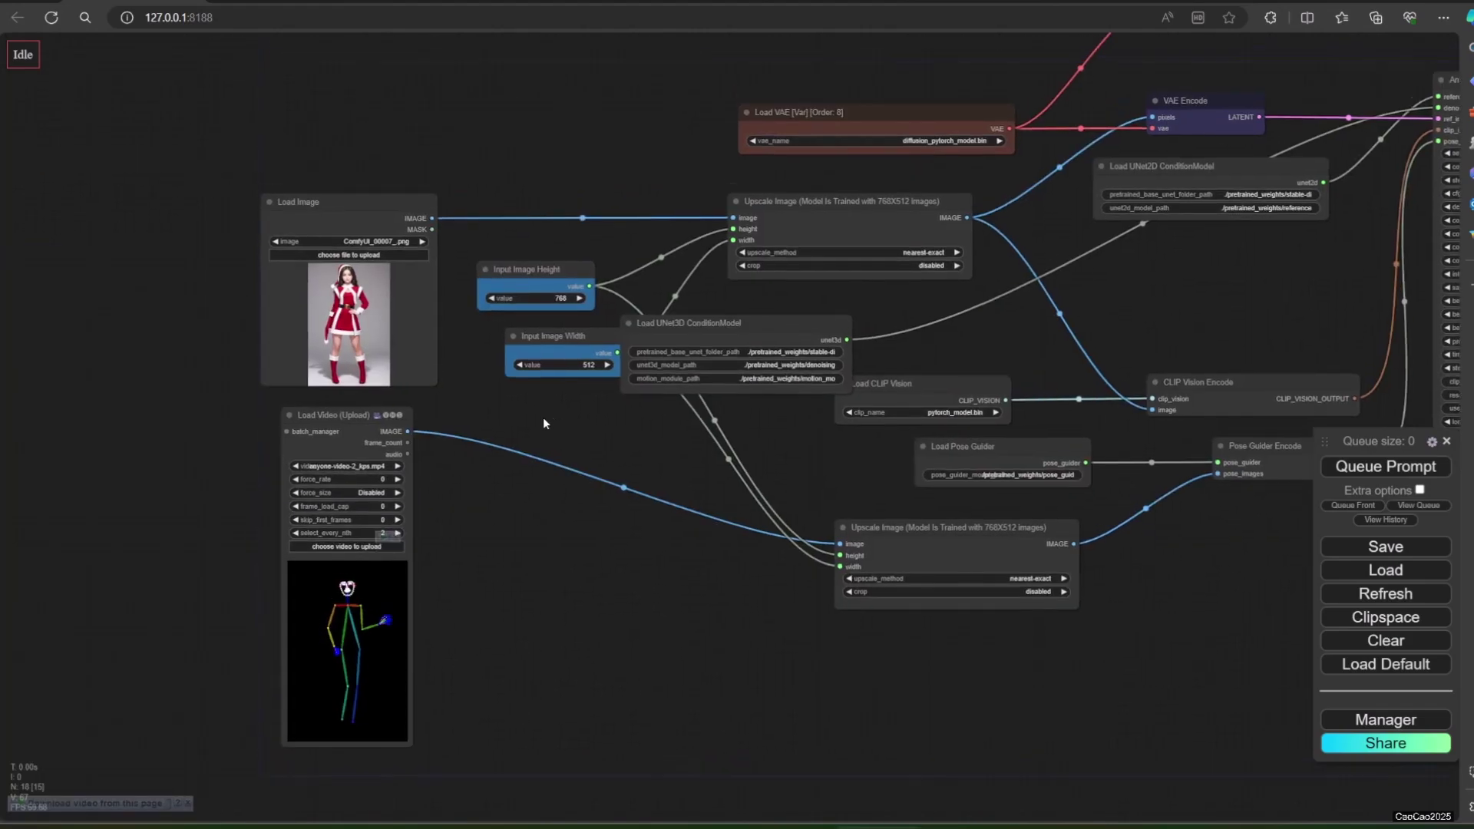
drag(542, 416, 444, 477)
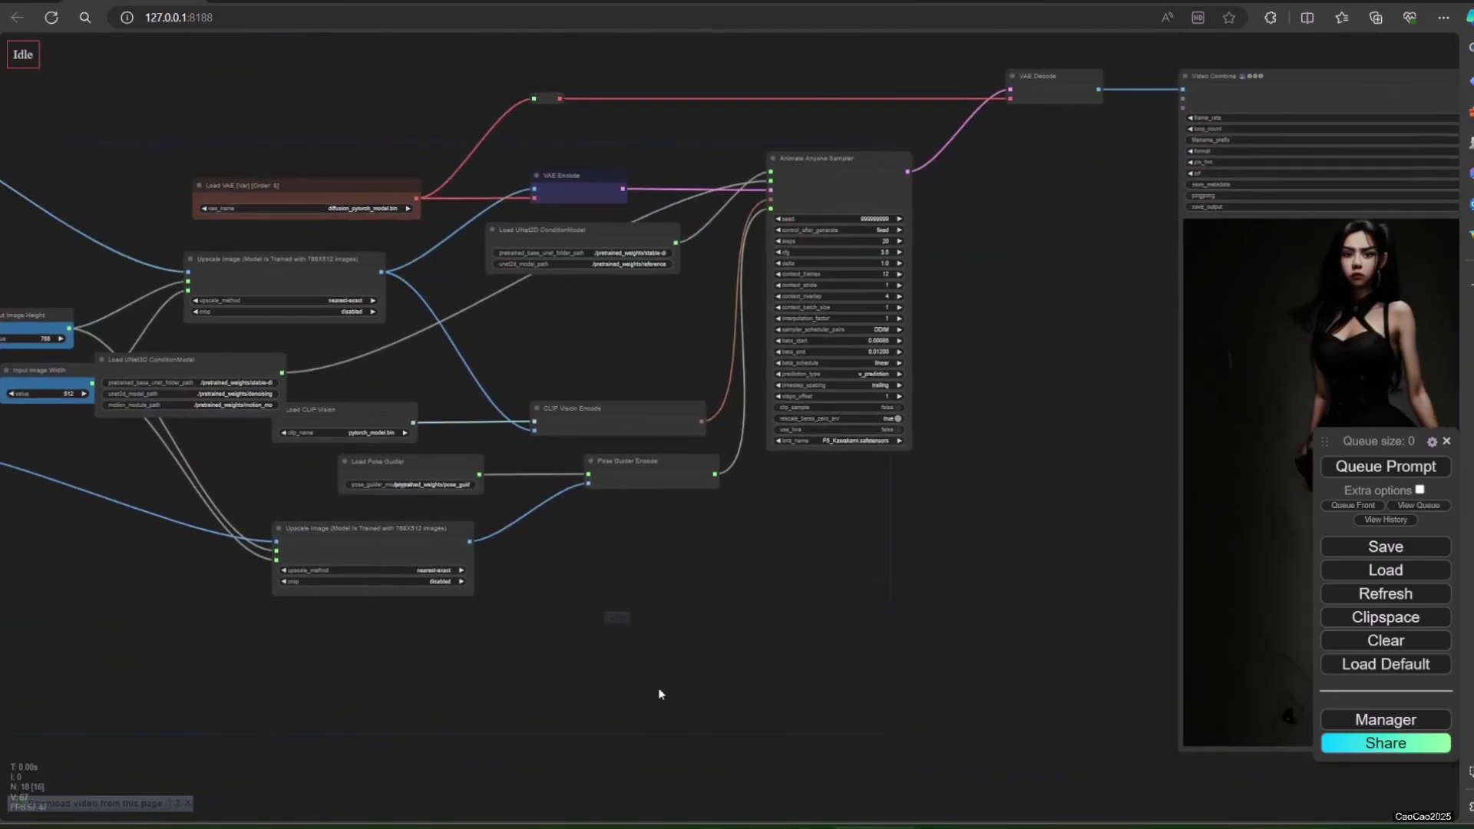
Step: Pan the canvas so the black-dress woman's animation is fully visible beside the workflow
drag(1059, 694, 684, 668)
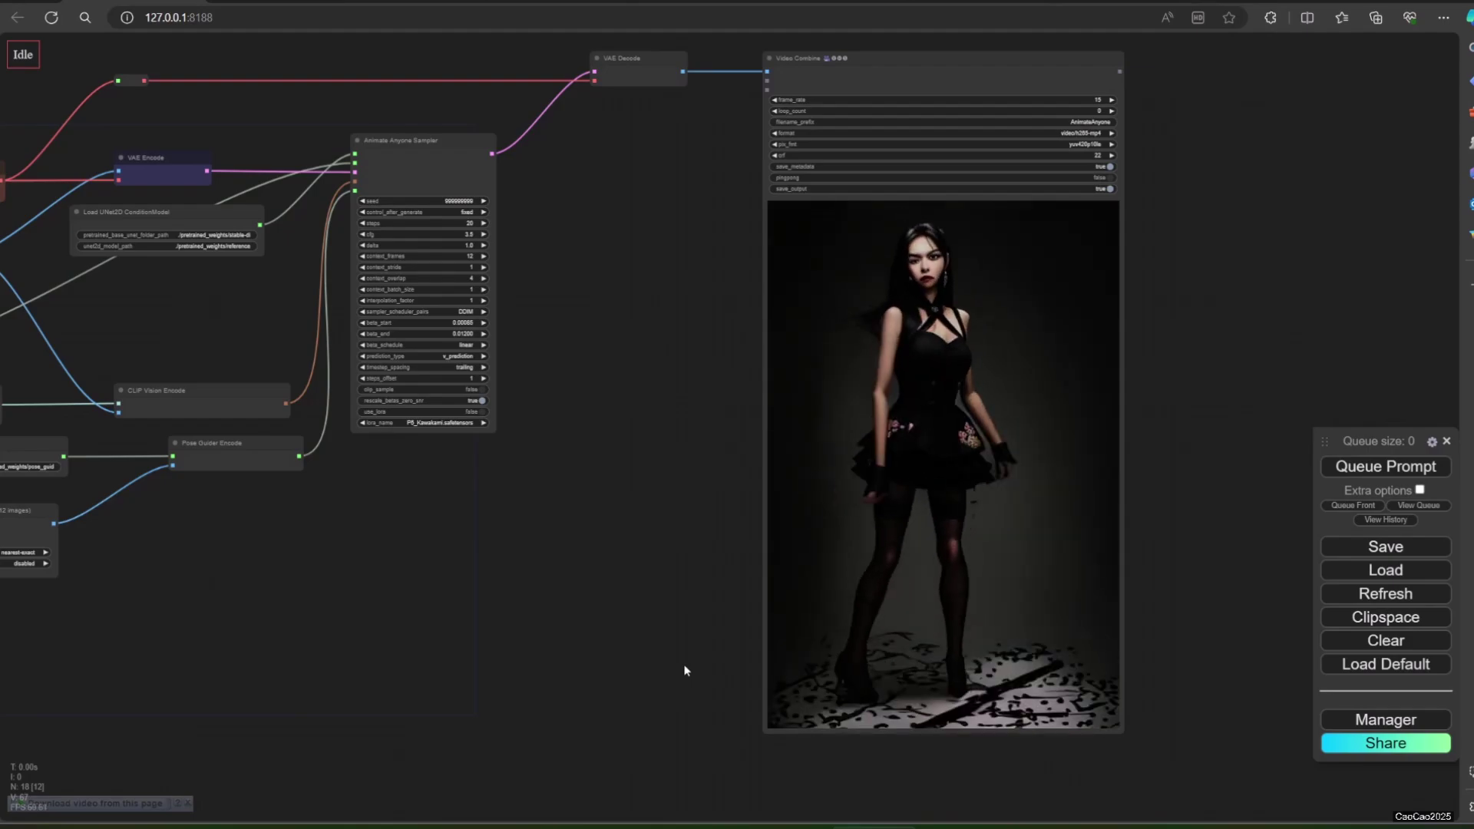
drag(684, 670, 676, 666)
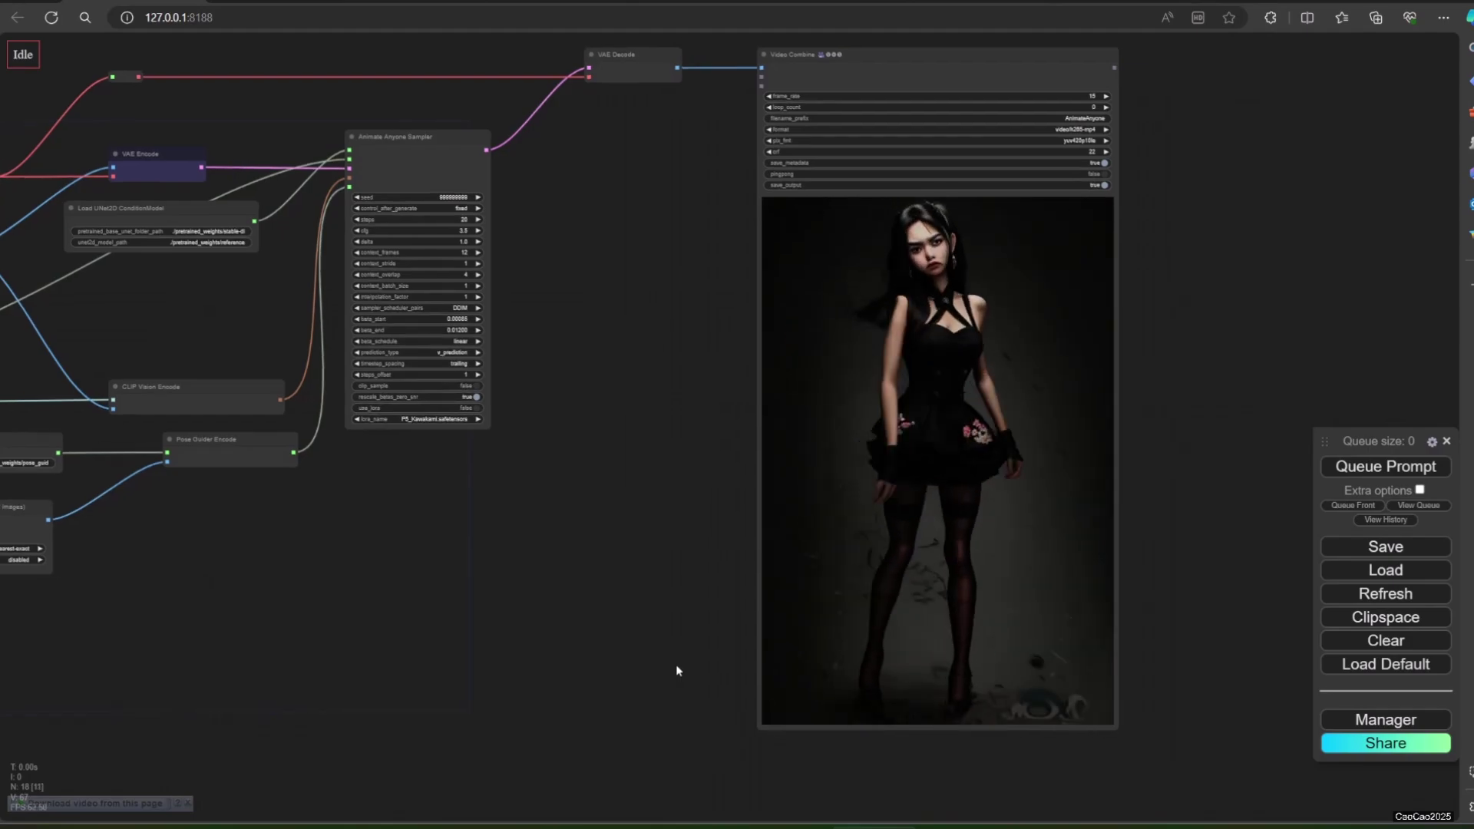